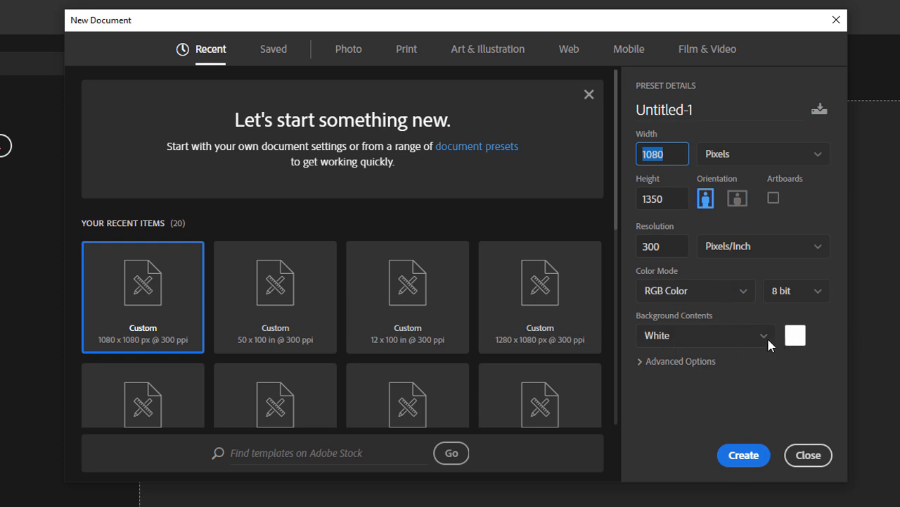
Create the 1080 × 1350 document, add a black Solid Color fill layer, and delete the Background layer.
click(743, 457)
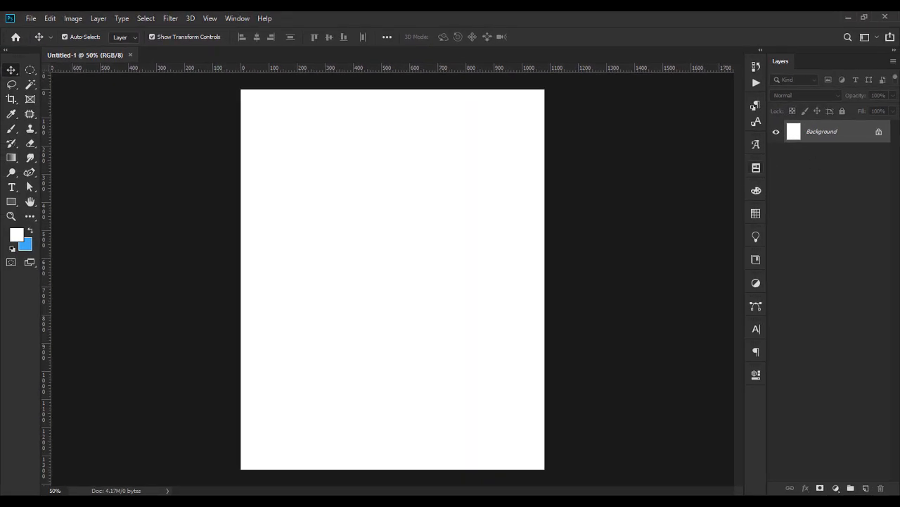
click(836, 488)
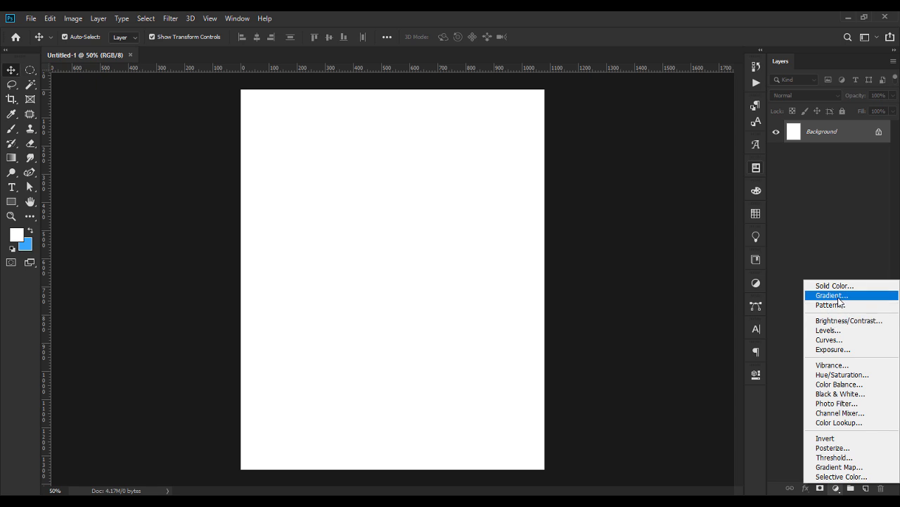
click(834, 286)
drag(563, 324, 501, 417)
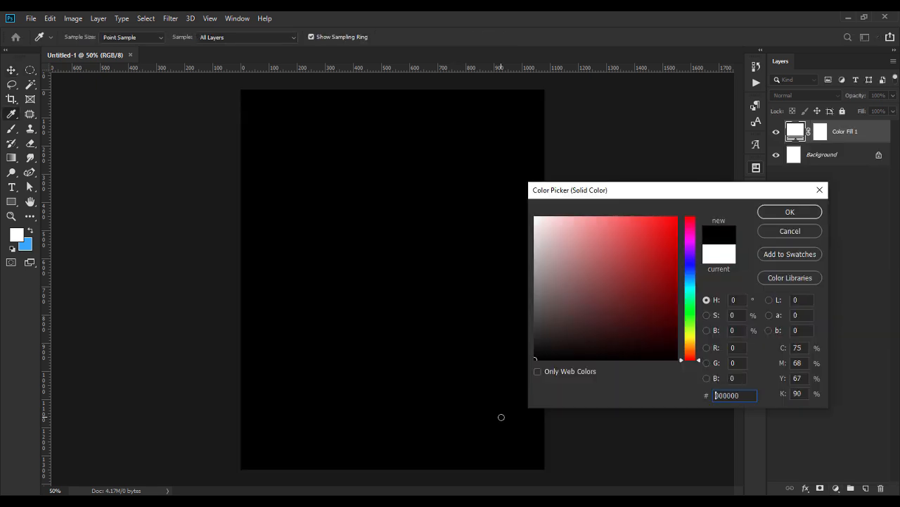
key(Return)
click(831, 158)
key(Delete)
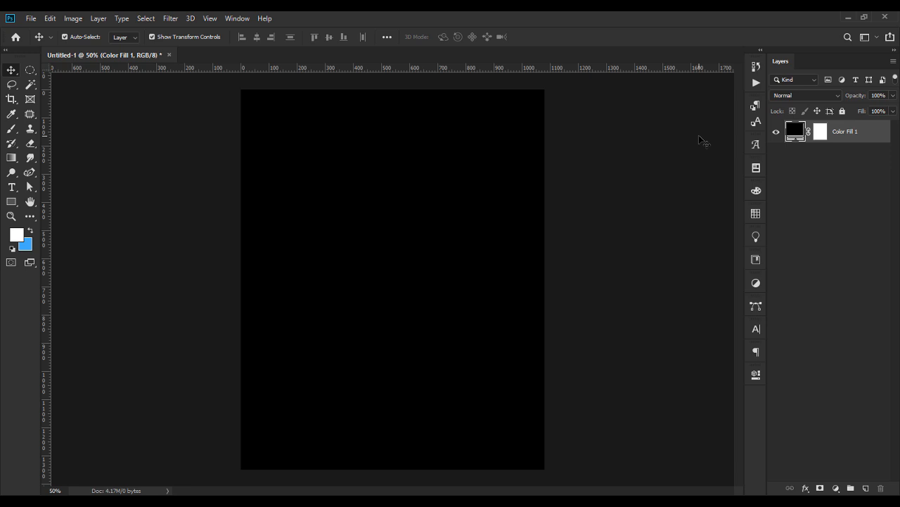
Drag the golden staircase JPEG from the resources folder onto the canvas and widen it.
click(548, 501)
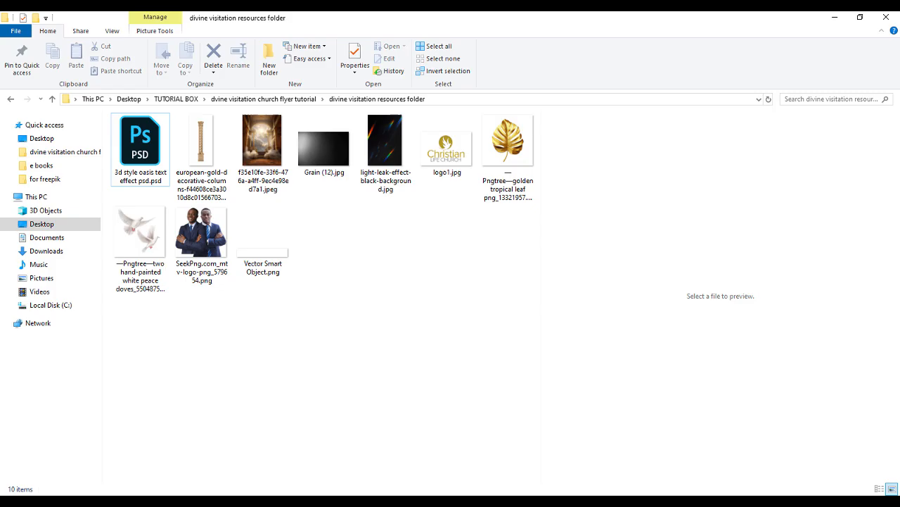
click(260, 144)
drag(564, 495, 441, 334)
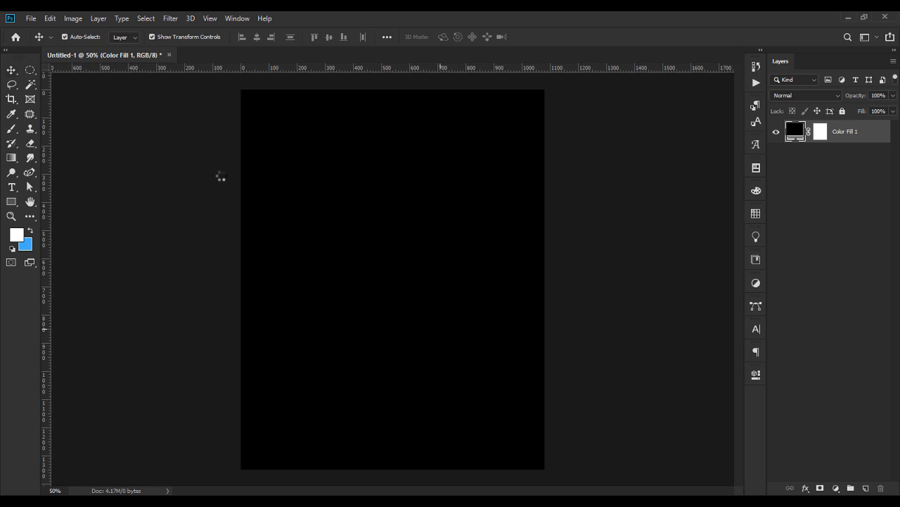
drag(538, 279, 550, 279)
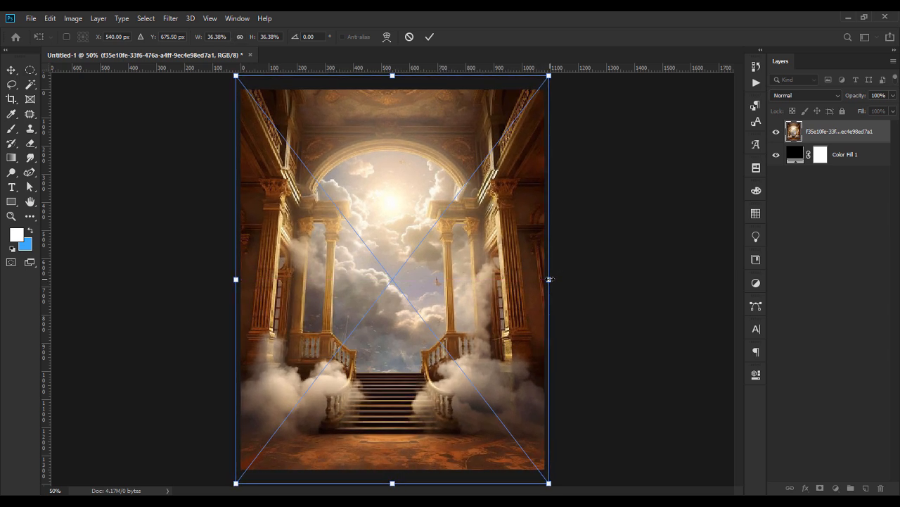
Commit the enlarged staircase image and set alignment to the canvas.
key(Return)
click(388, 42)
click(415, 142)
click(413, 160)
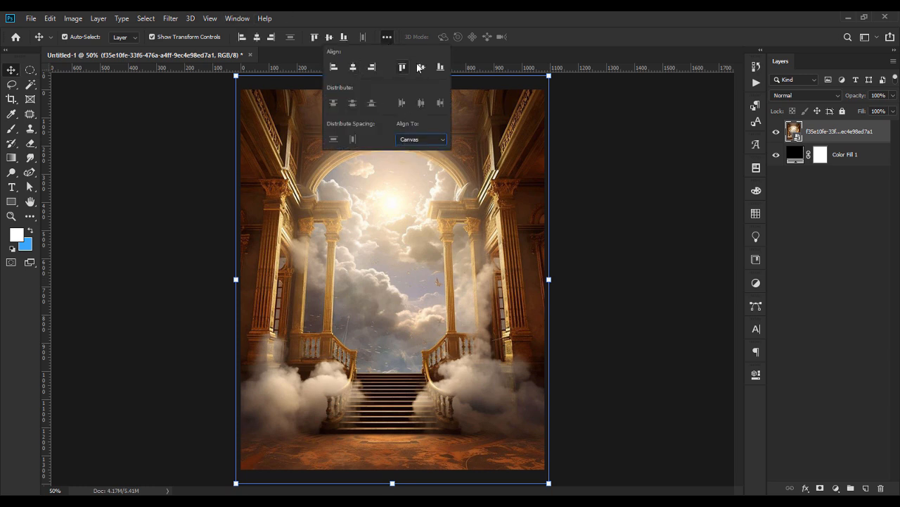
click(607, 220)
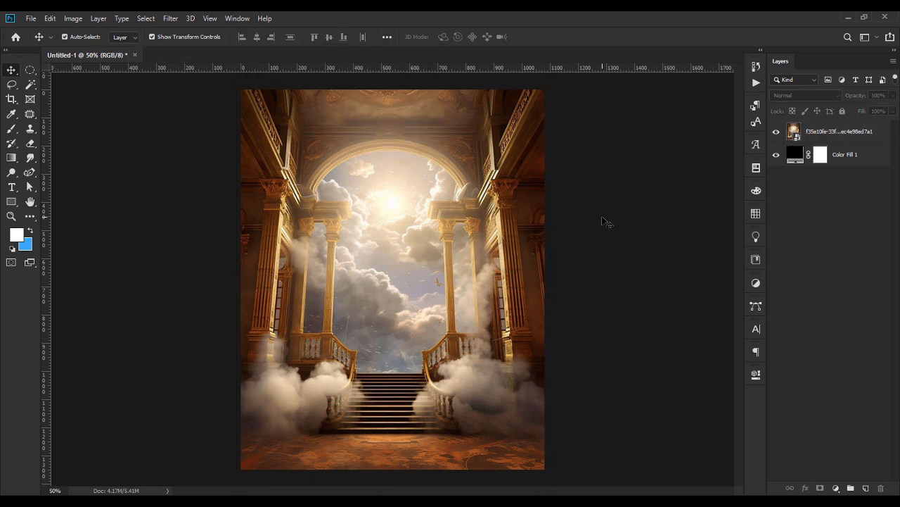
click(834, 132)
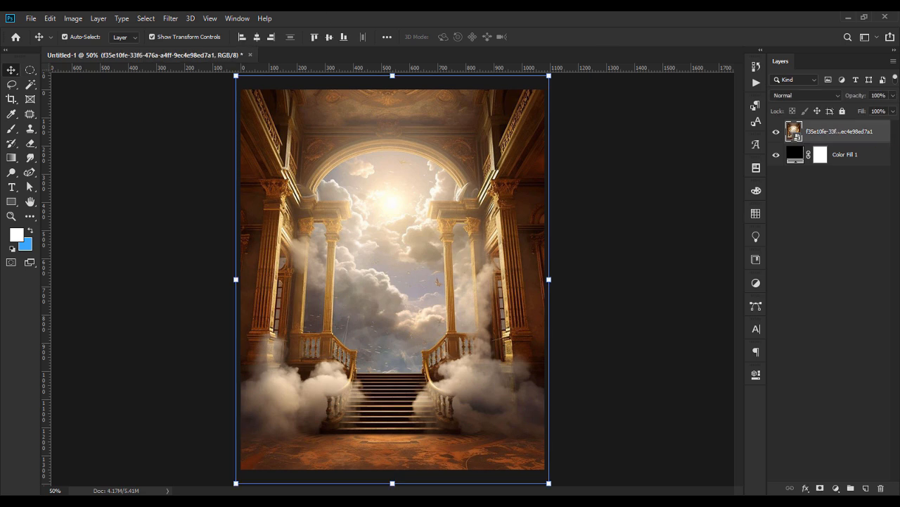
Apply a Gaussian Blur smart filter with a 1-pixel radius to the staircase layer.
click(171, 19)
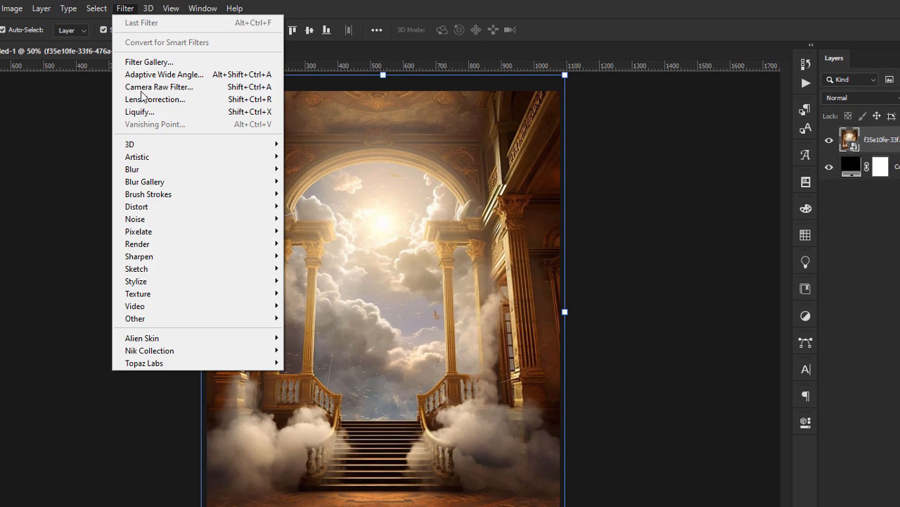
mouse_move(198, 159)
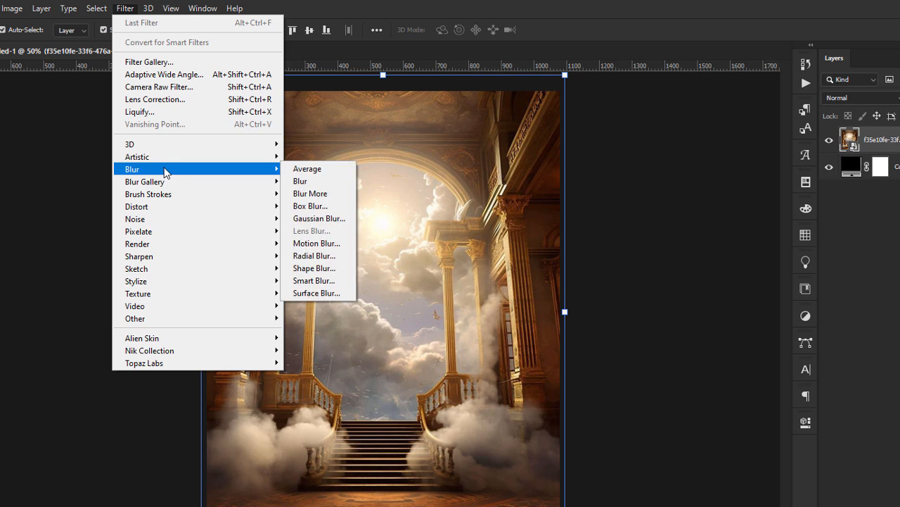
click(318, 218)
text(1)
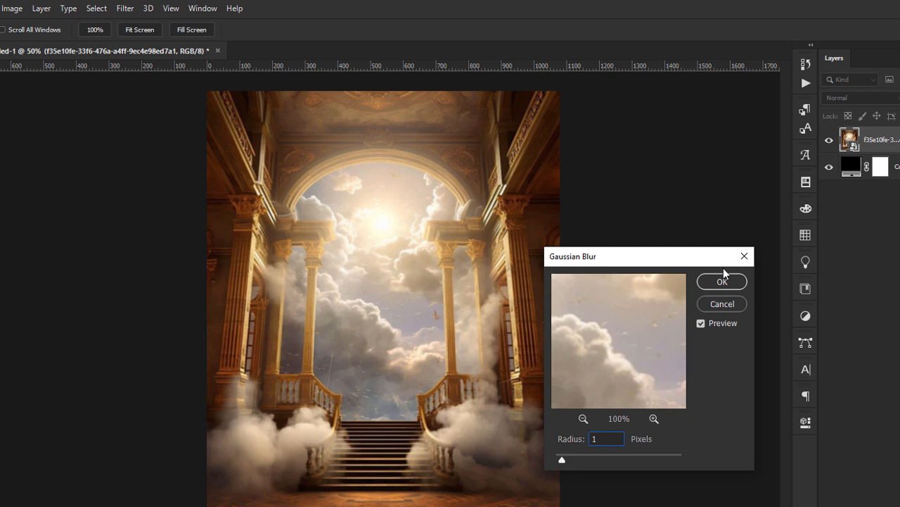
click(723, 280)
key(v)
click(633, 285)
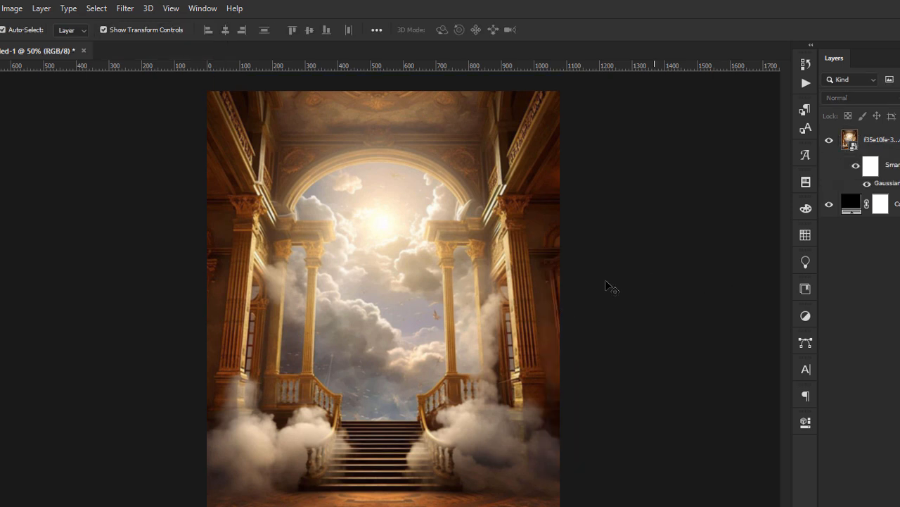
click(405, 322)
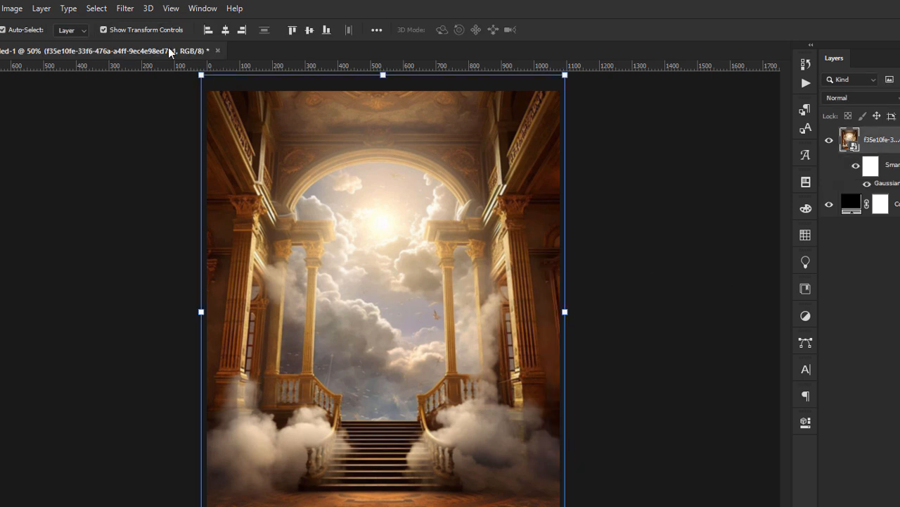
click(127, 8)
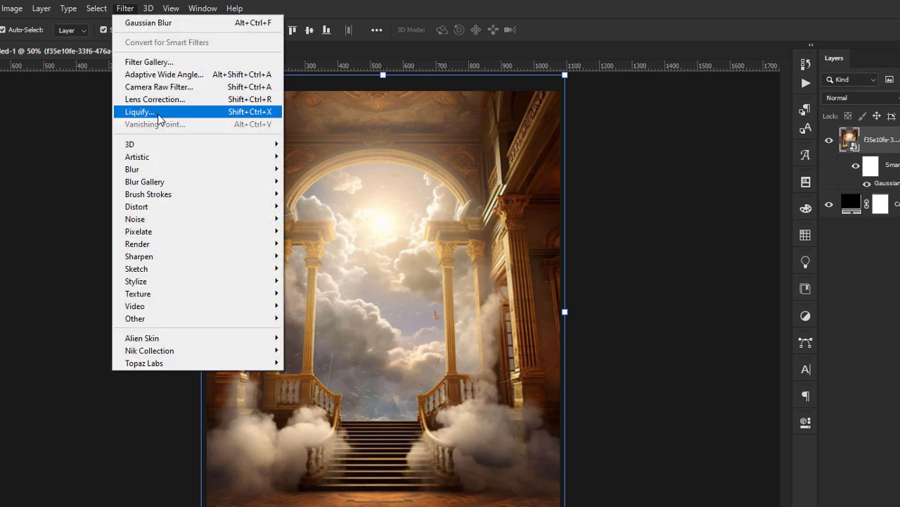
Apply the Camera Raw filter with the FP-BLVCK Forest AVC 2021 preset to the staircase image.
click(169, 87)
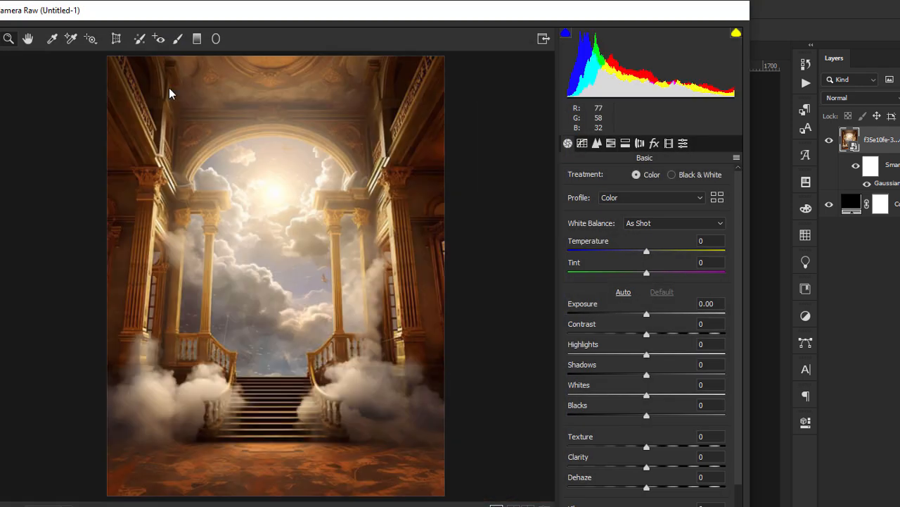
click(683, 142)
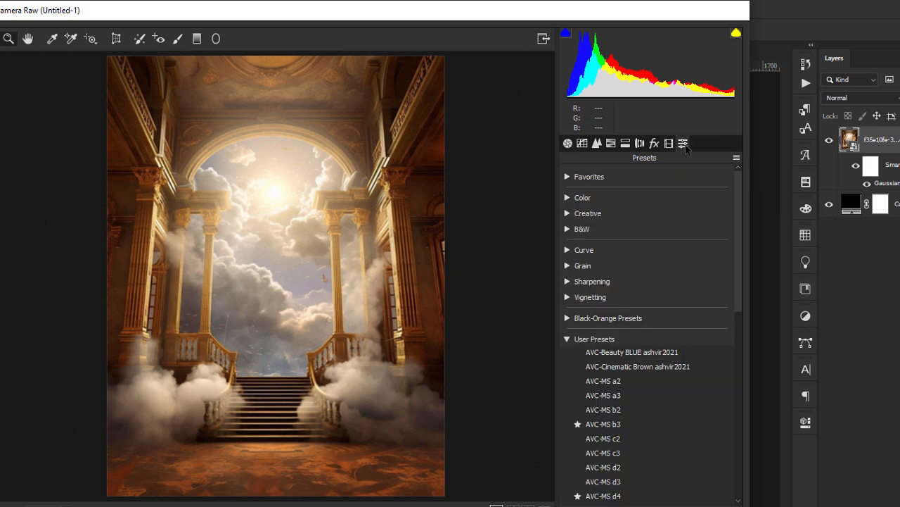
drag(737, 267, 744, 360)
click(644, 360)
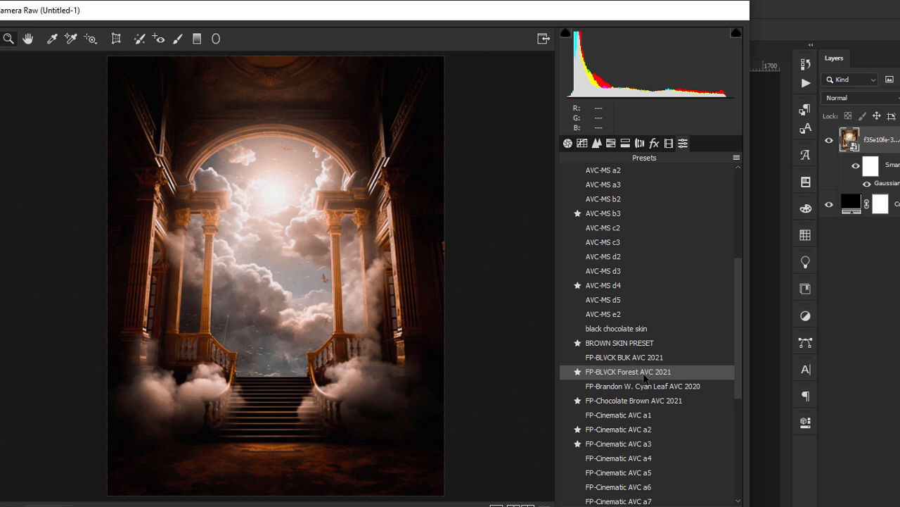
click(646, 374)
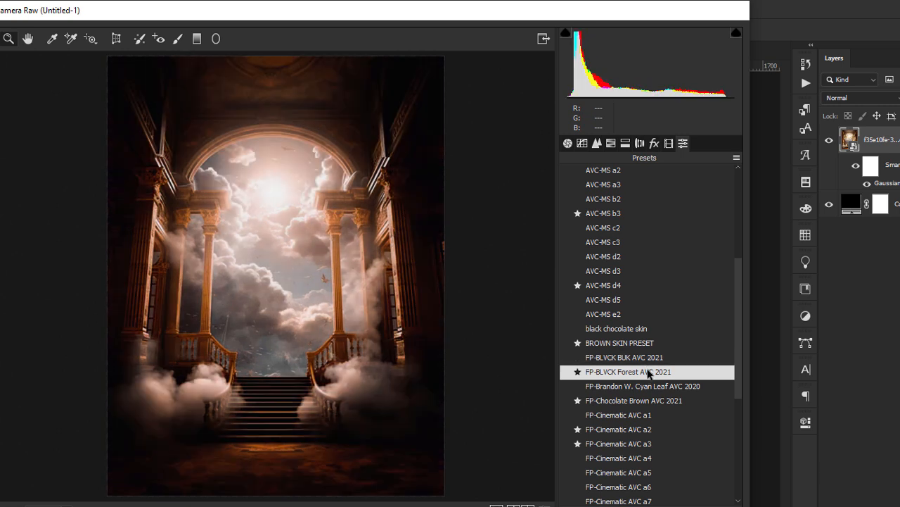
click(716, 505)
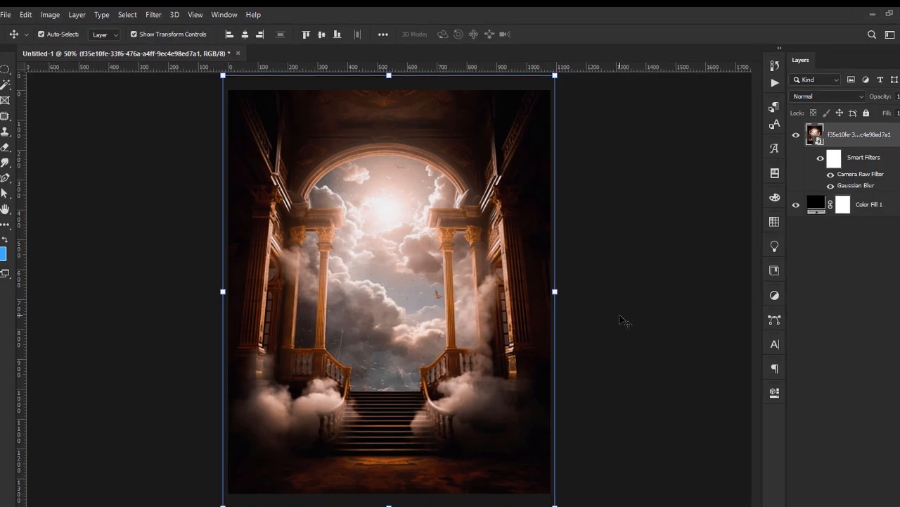
click(620, 320)
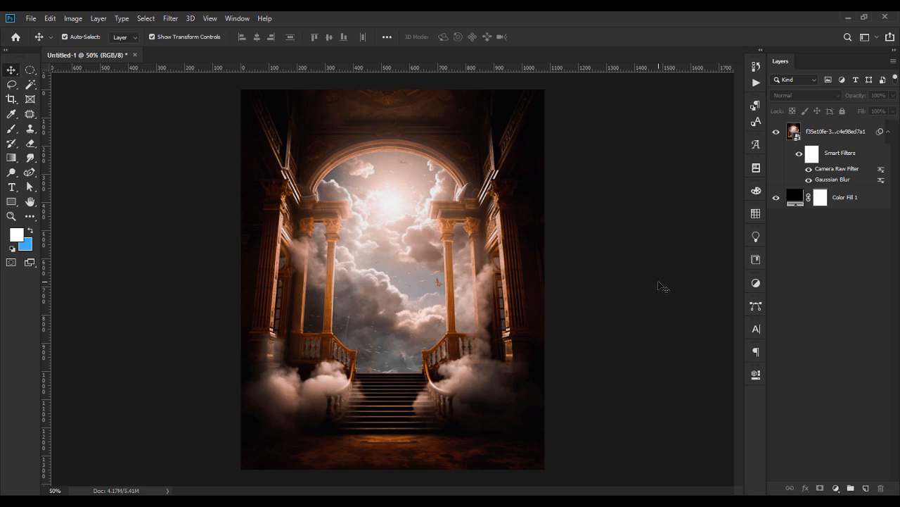
Add a gradient fill layer over the photo with a dark red 0f0100 left stop.
click(847, 135)
click(889, 133)
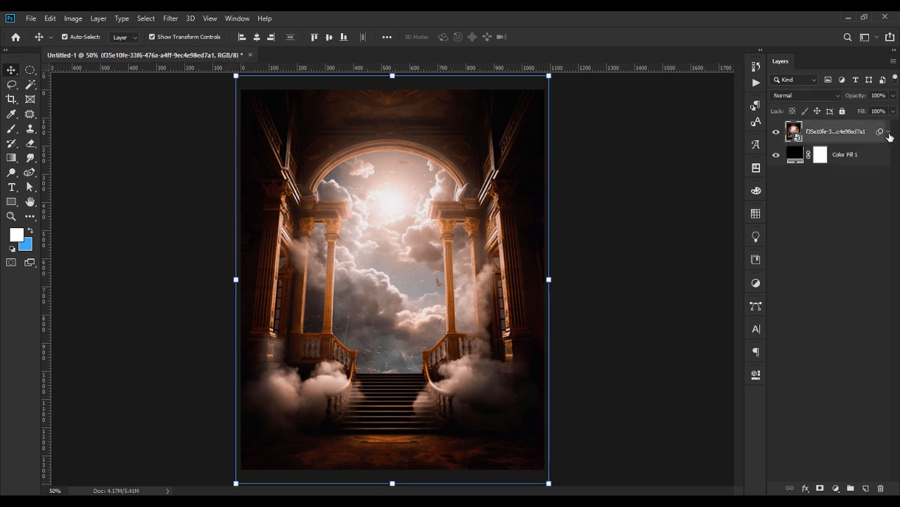
click(837, 488)
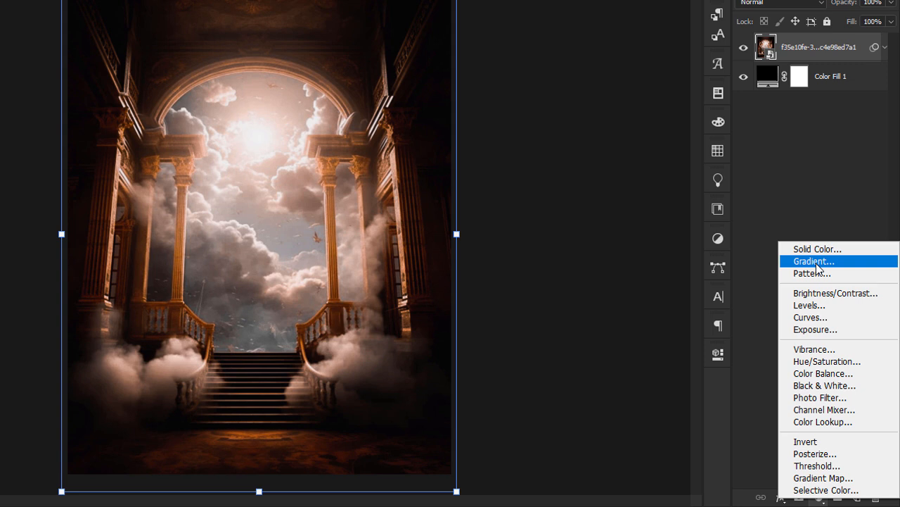
click(814, 261)
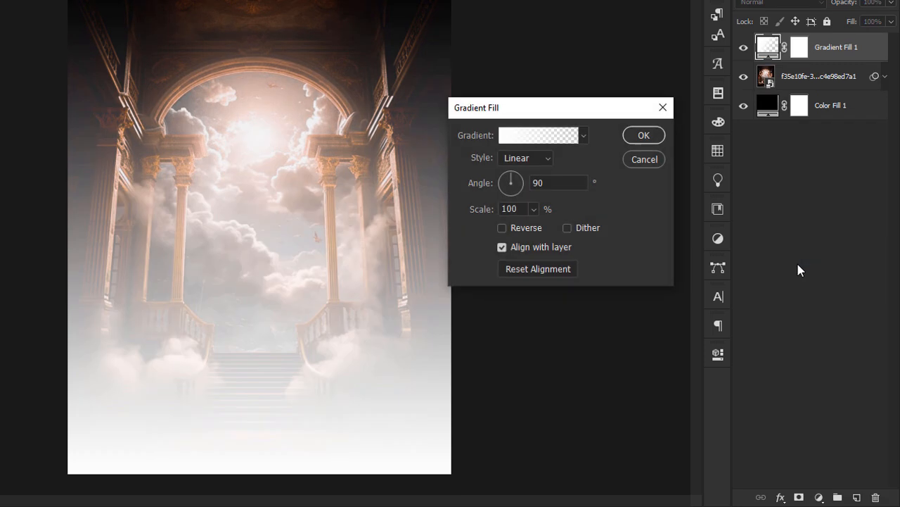
click(548, 144)
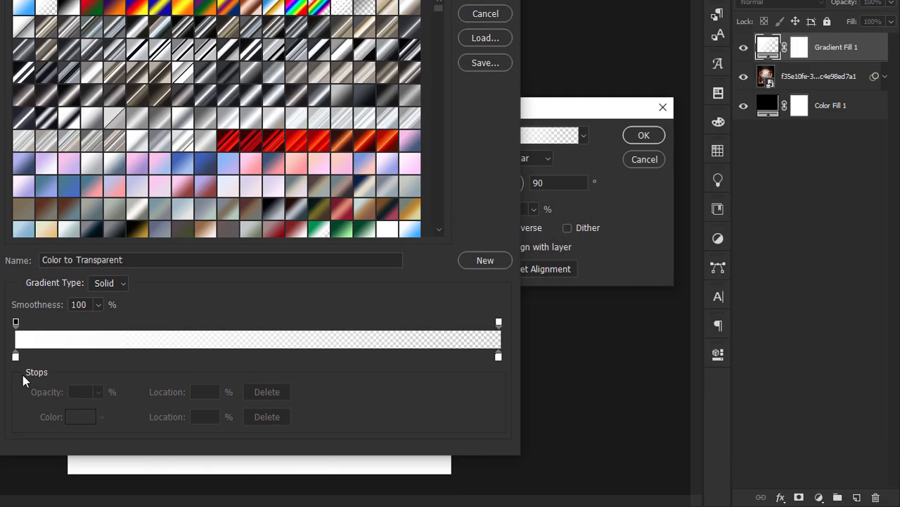
click(16, 357)
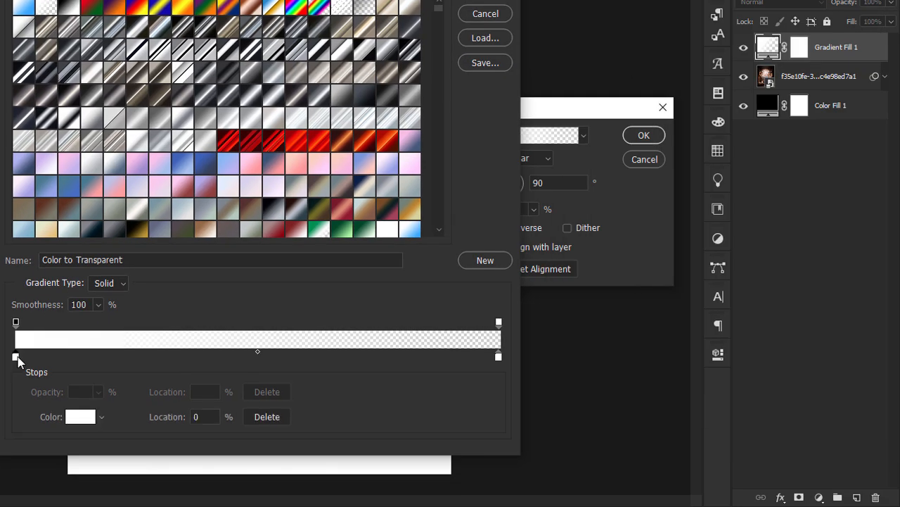
double_click(16, 357)
drag(627, 129, 225, 143)
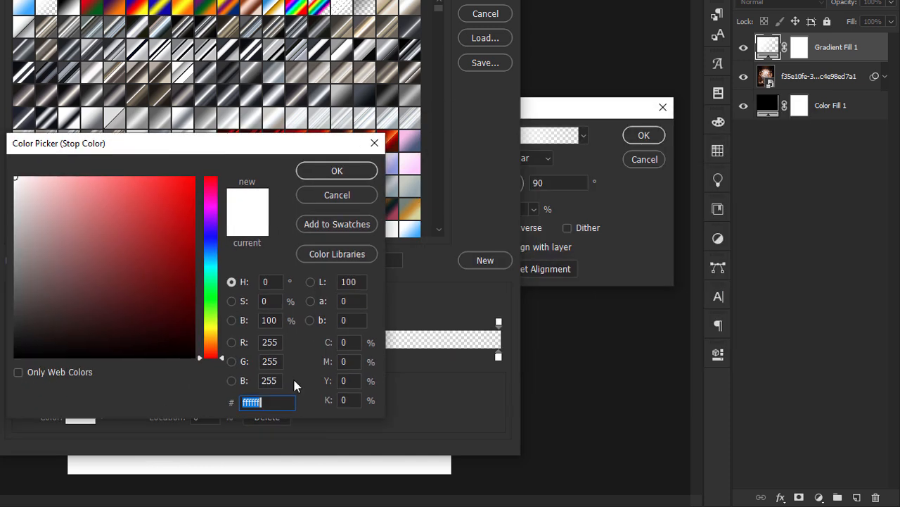
text(0)
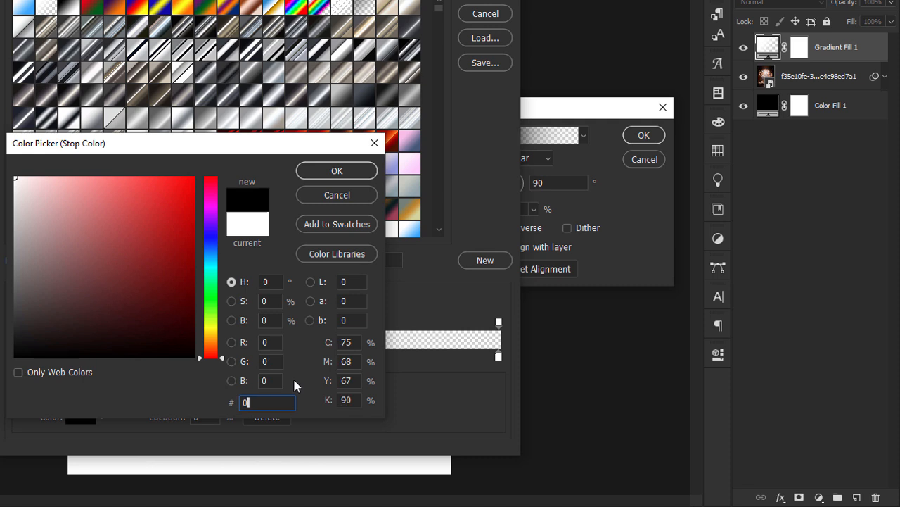
text(f0)
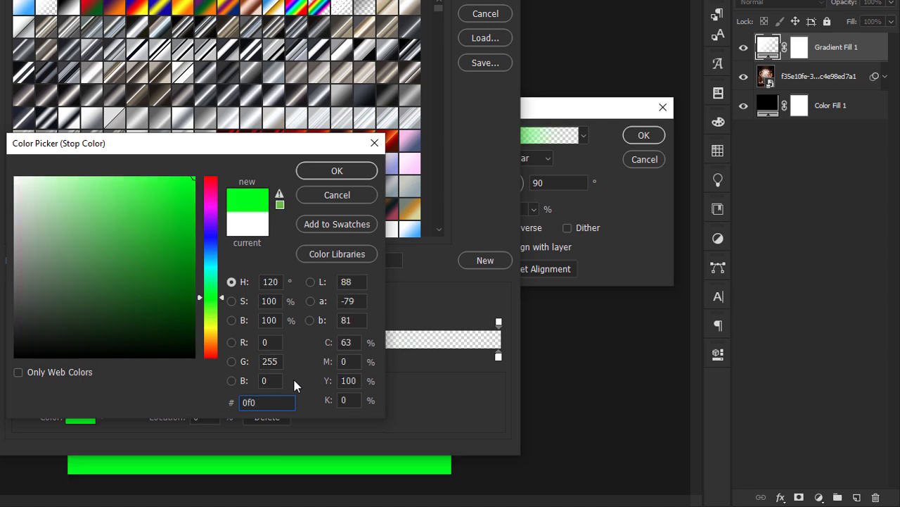
text(1)
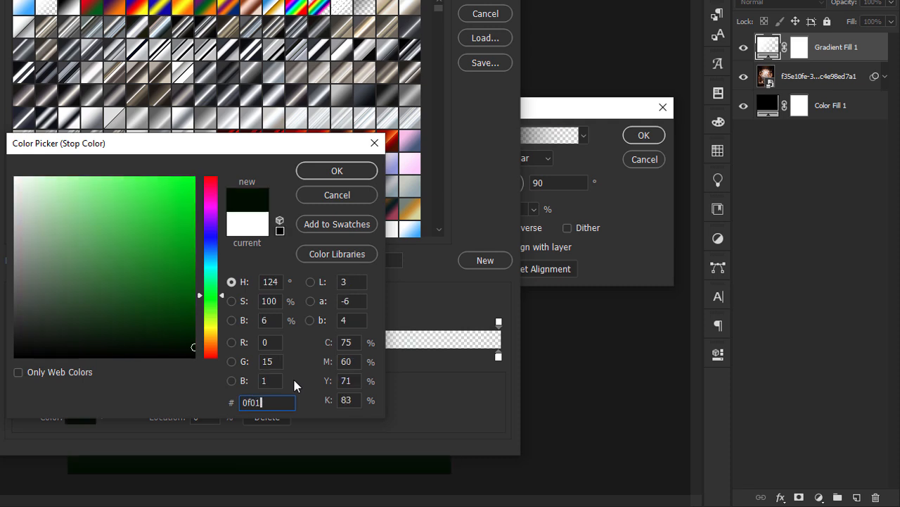
text(00)
click(350, 171)
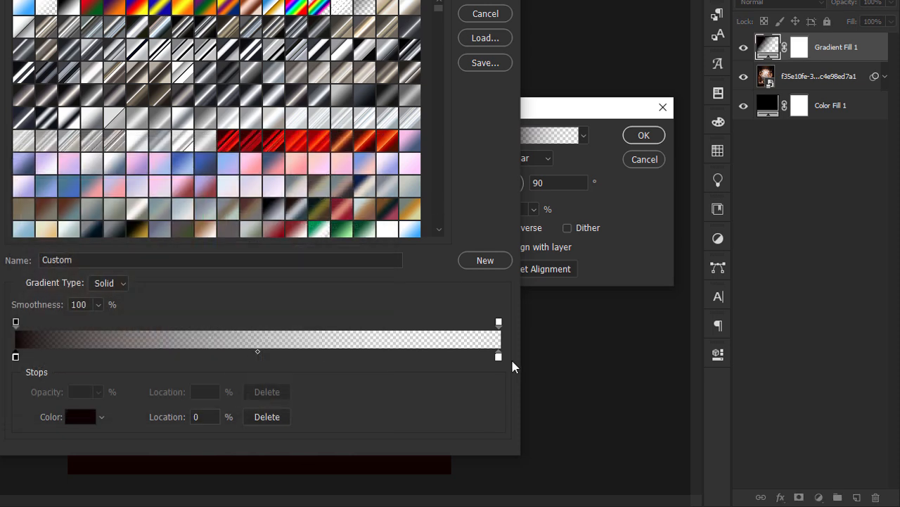
Set the right gradient stop to gold a37a0f at full opacity.
double_click(498, 358)
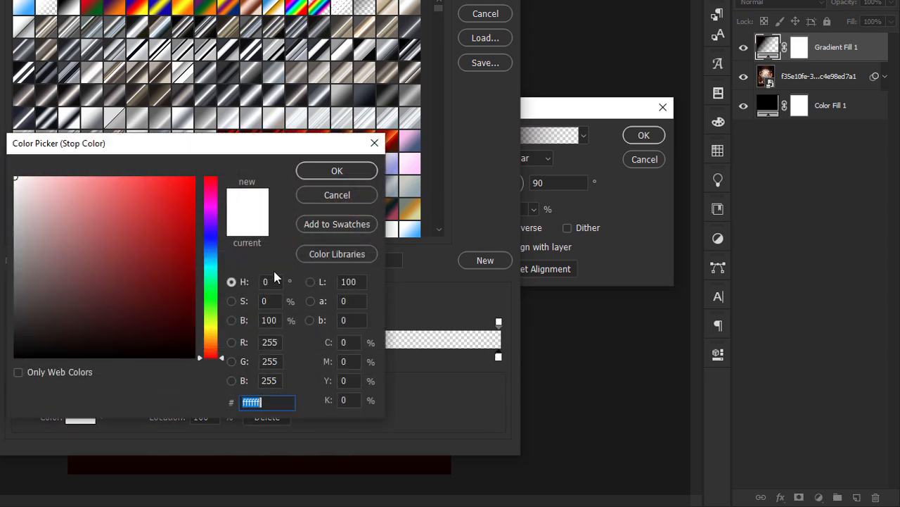
text(a3)
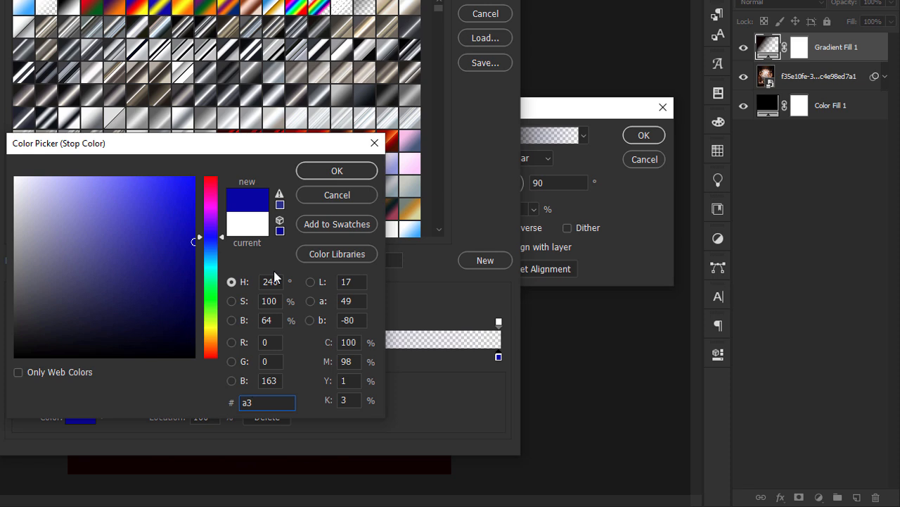
text(7a0f)
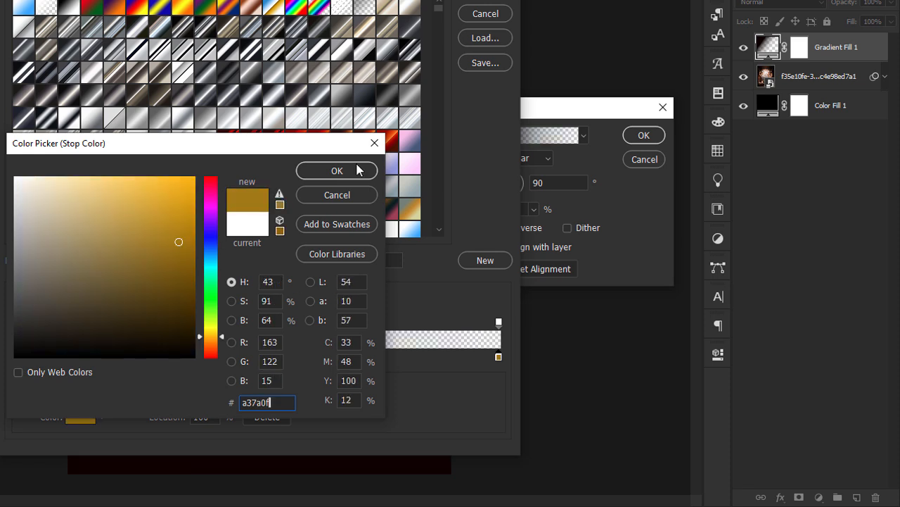
click(337, 171)
click(499, 322)
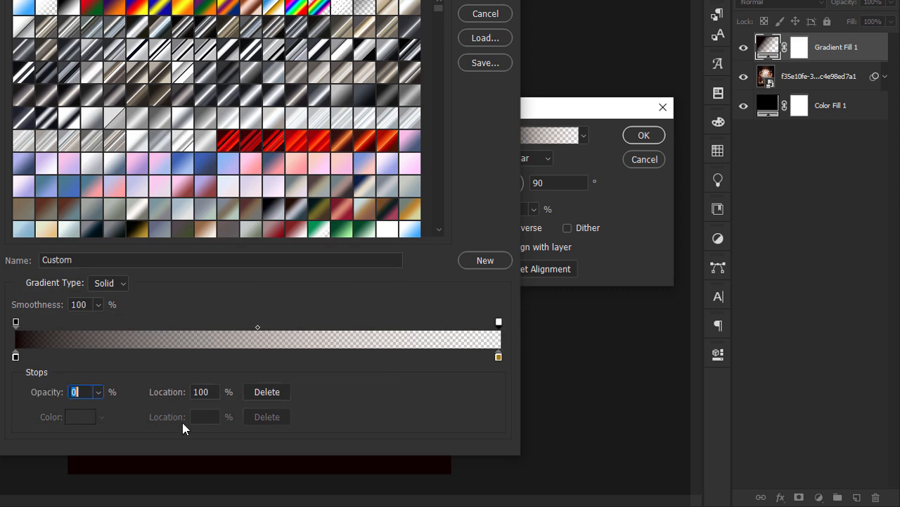
click(98, 392)
drag(99, 405, 265, 402)
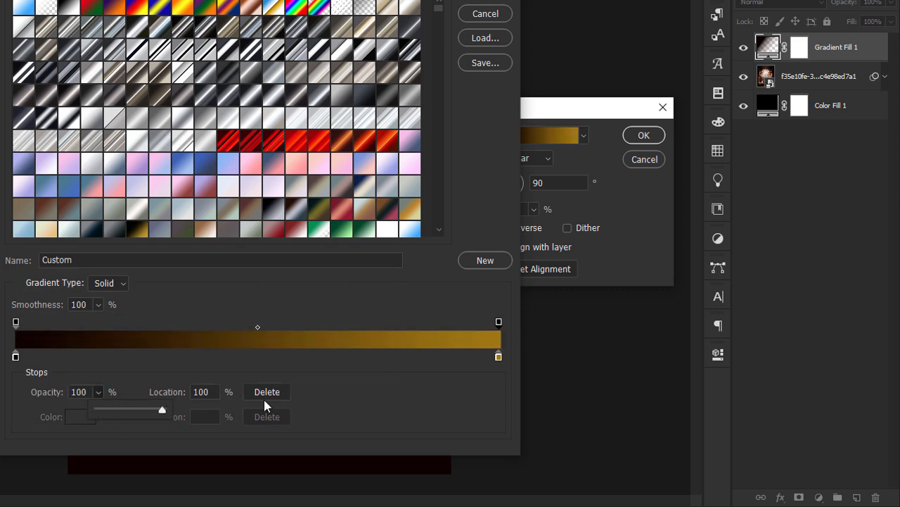
click(493, 1)
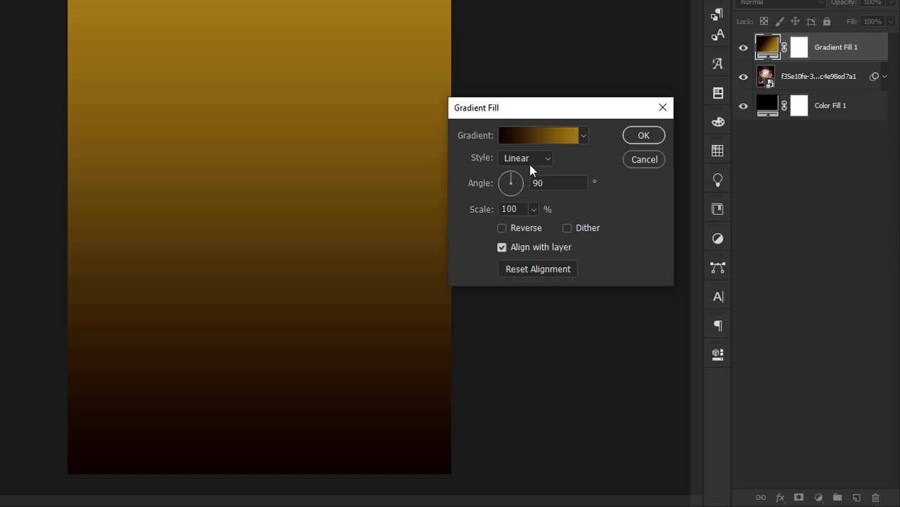
Make the gradient radial and reversed at 155% scale, with its centre moved up.
drag(555, 114, 302, 95)
click(291, 141)
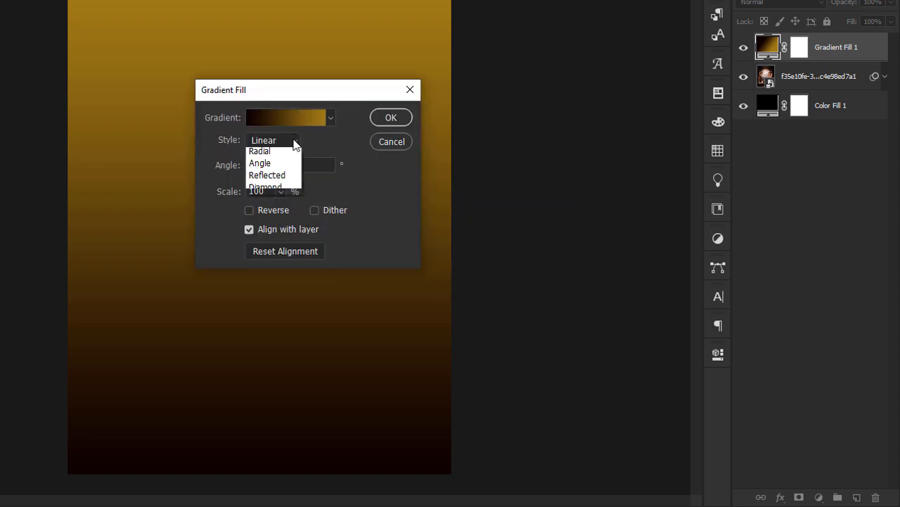
click(290, 166)
click(250, 211)
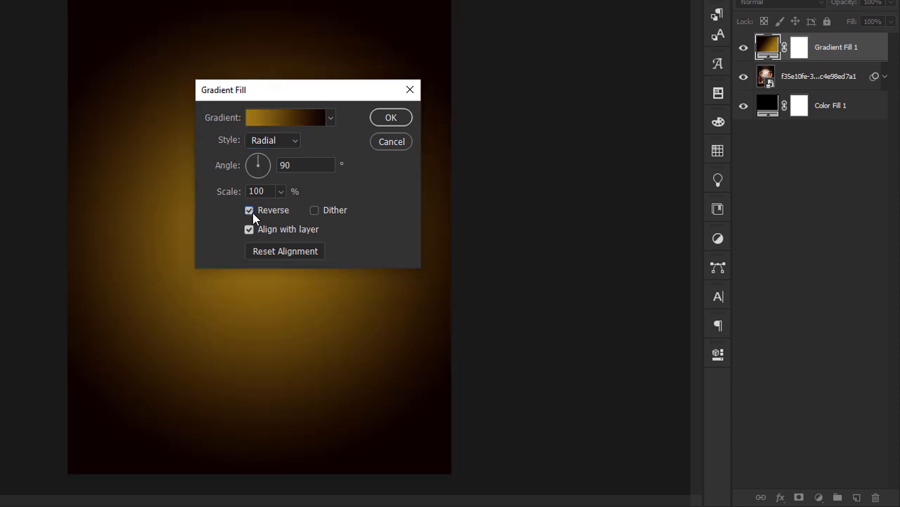
drag(271, 191, 202, 185)
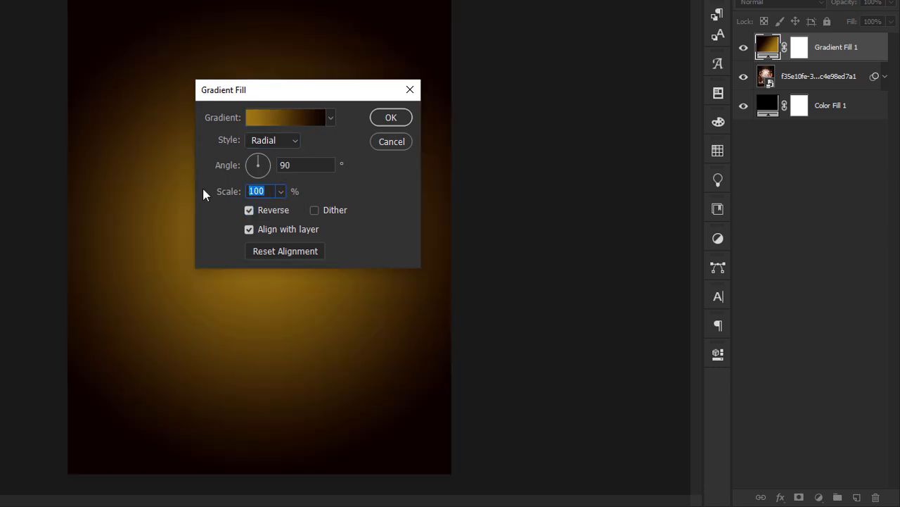
text(155)
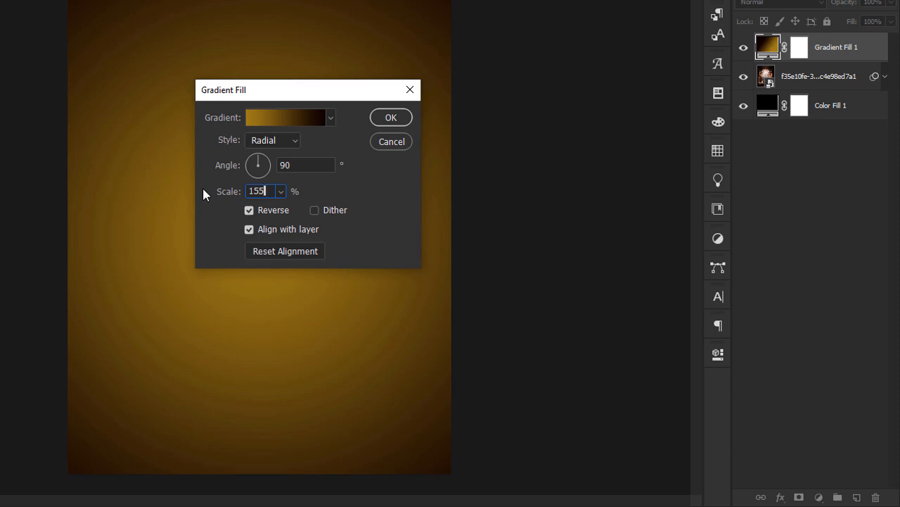
drag(276, 352, 284, 232)
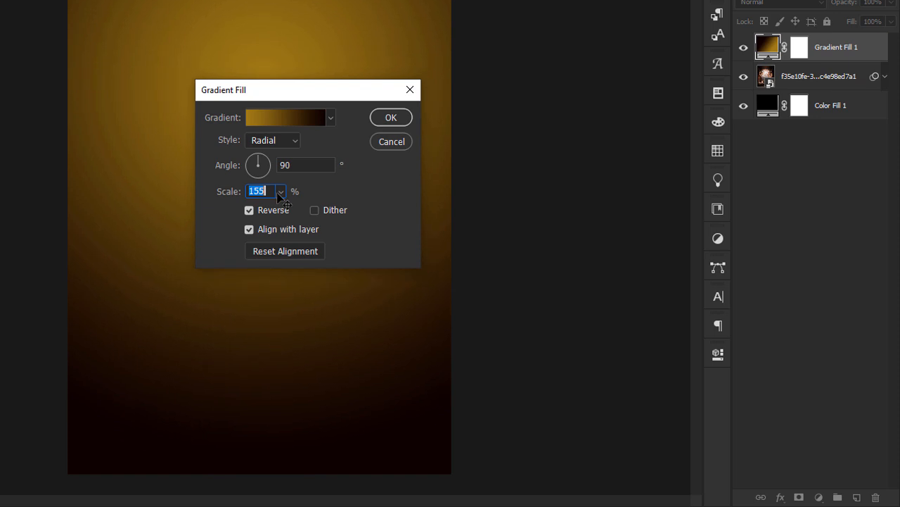
click(402, 124)
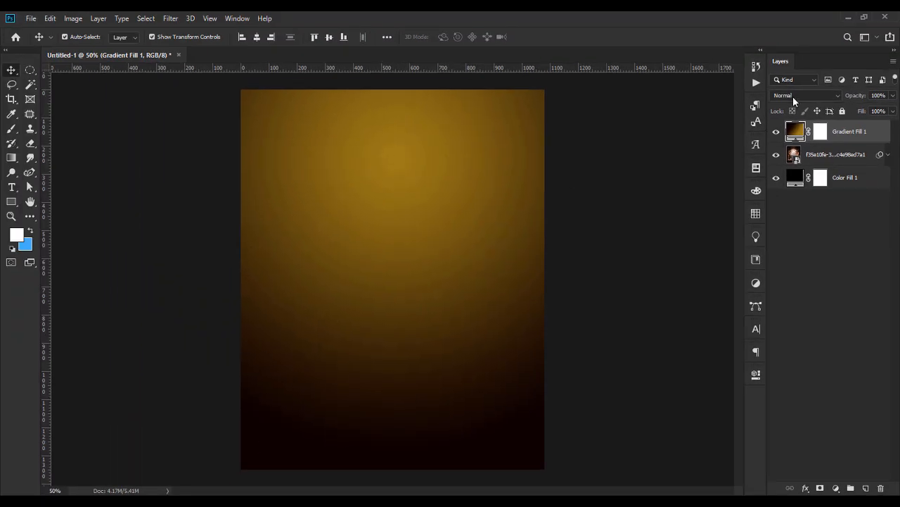
Blend the gradient layer in Color mode and toggle its visibility to compare.
click(792, 96)
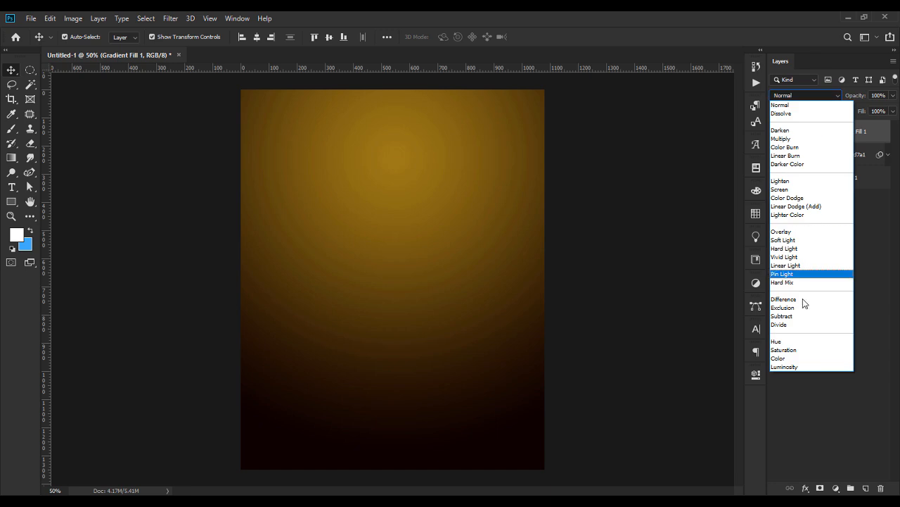
click(797, 359)
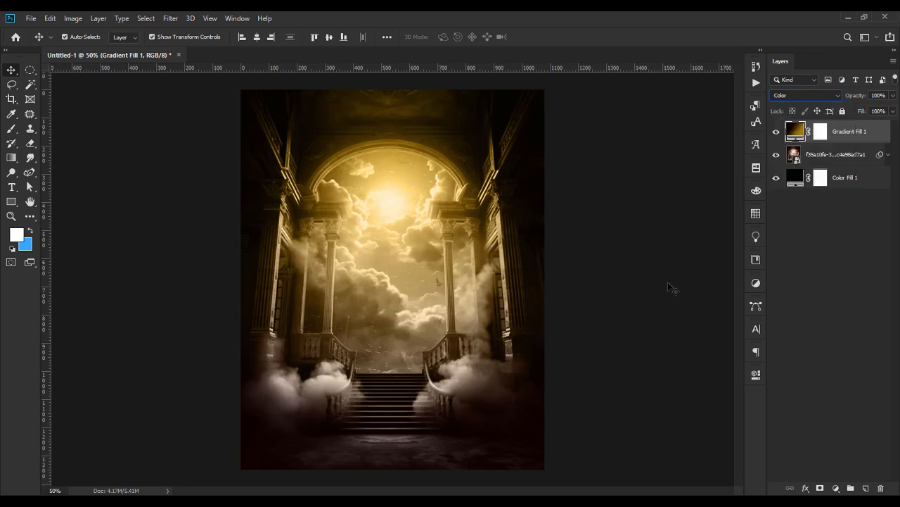
click(776, 132)
click(776, 133)
Add a new layer and set up a 900 px soft round brush.
click(866, 487)
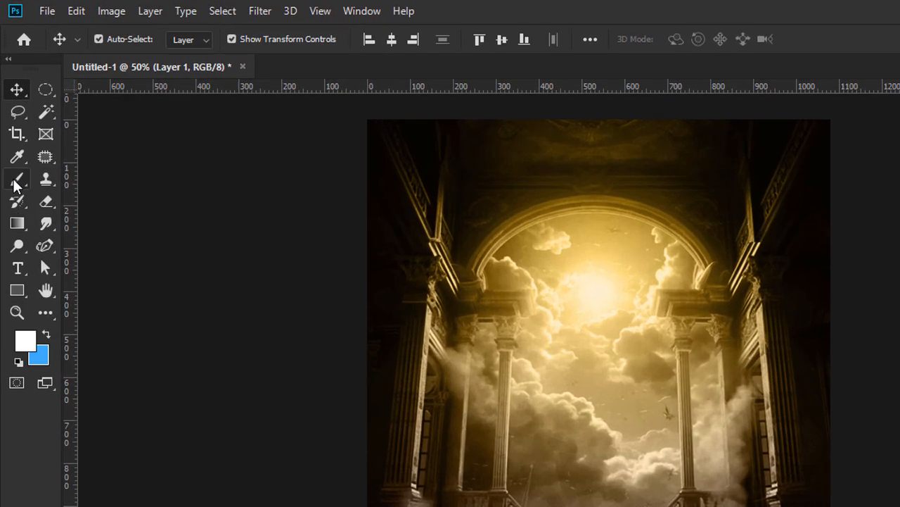
click(12, 127)
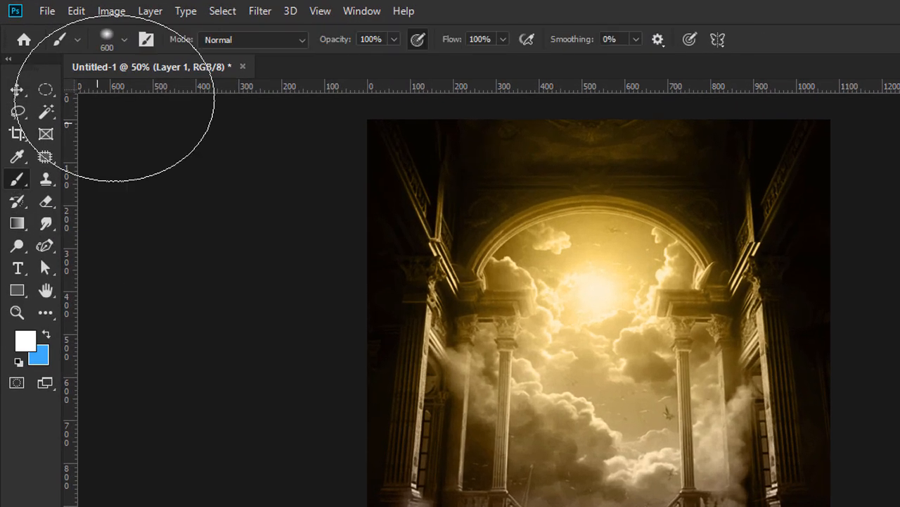
click(125, 40)
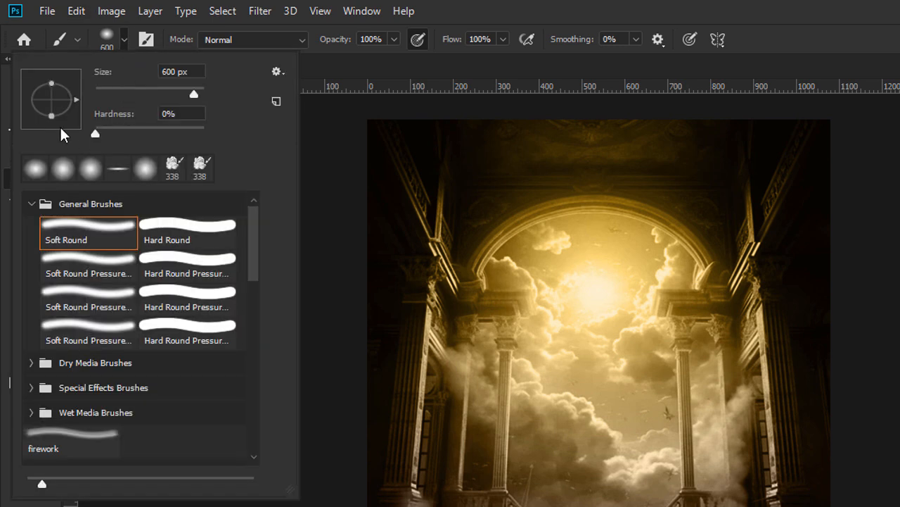
drag(68, 99, 77, 102)
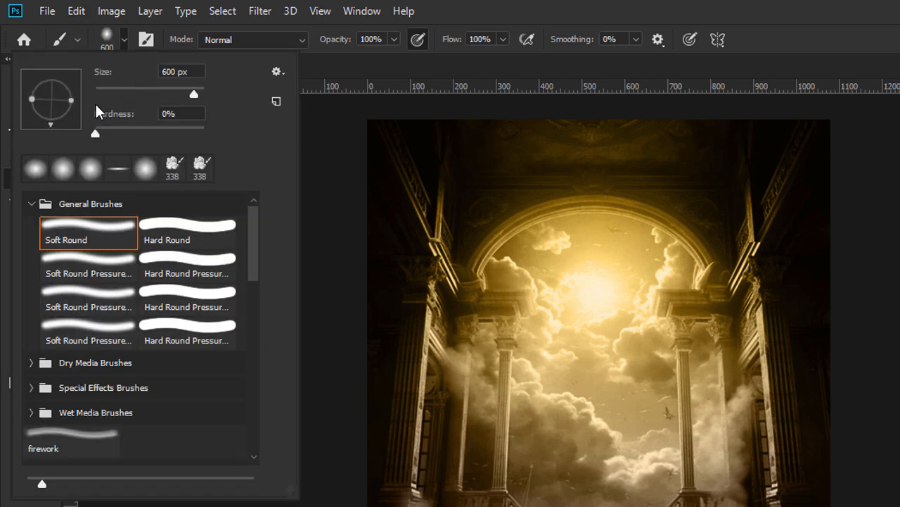
double_click(177, 69)
text(900)
key(Return)
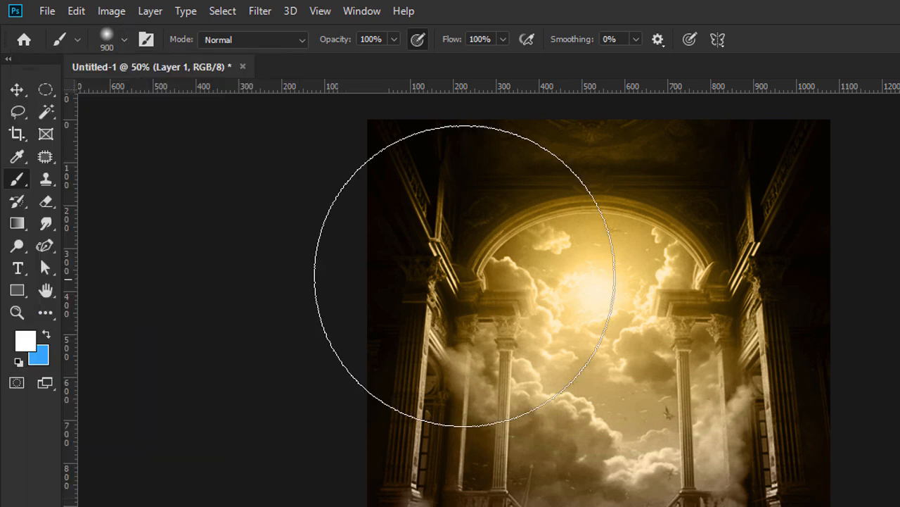
Paint a golden fcce50 glow over the arch centre, then add another empty layer.
click(30, 342)
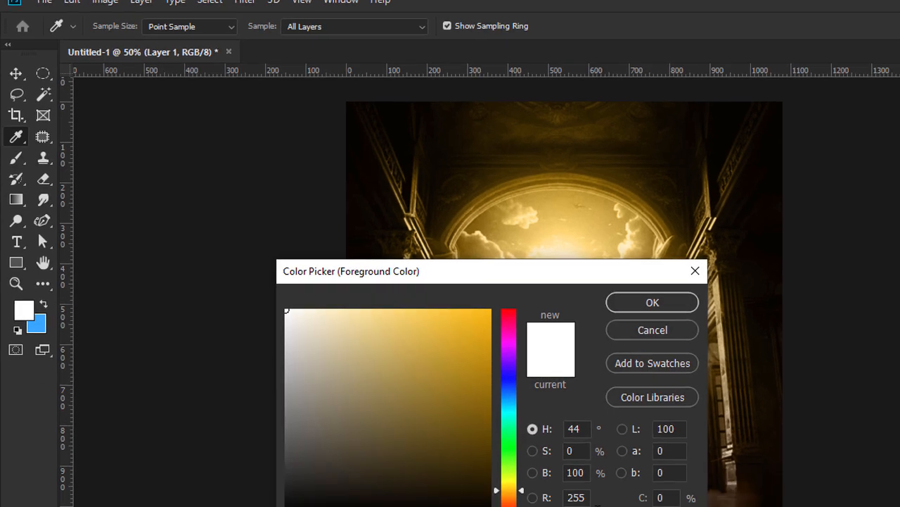
text(fcc)
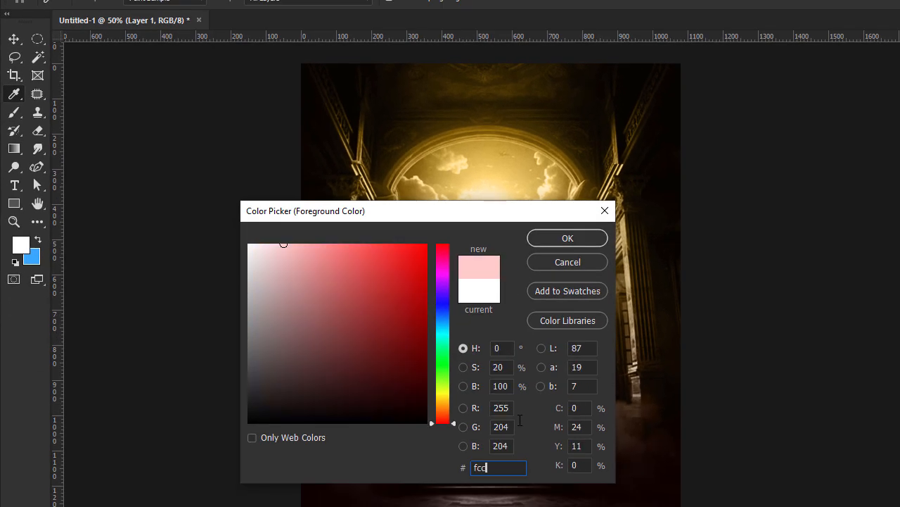
text(e50)
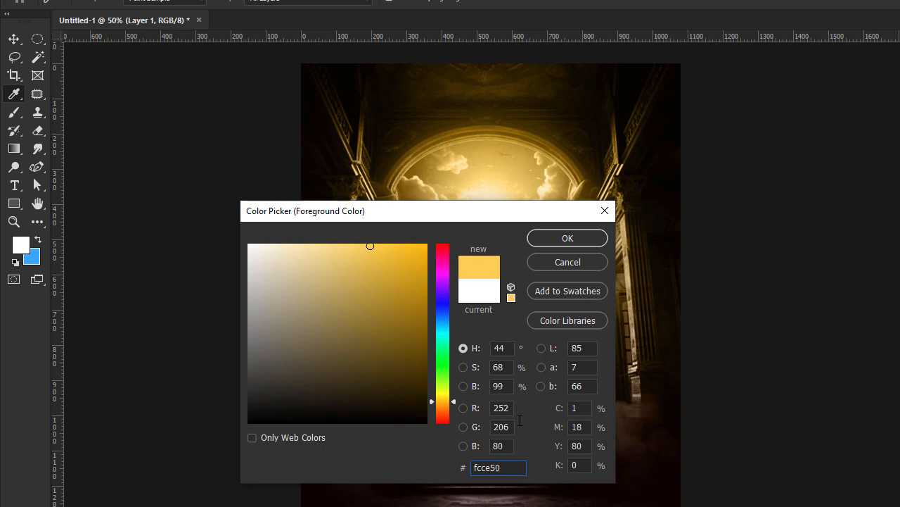
key(Return)
key(b)
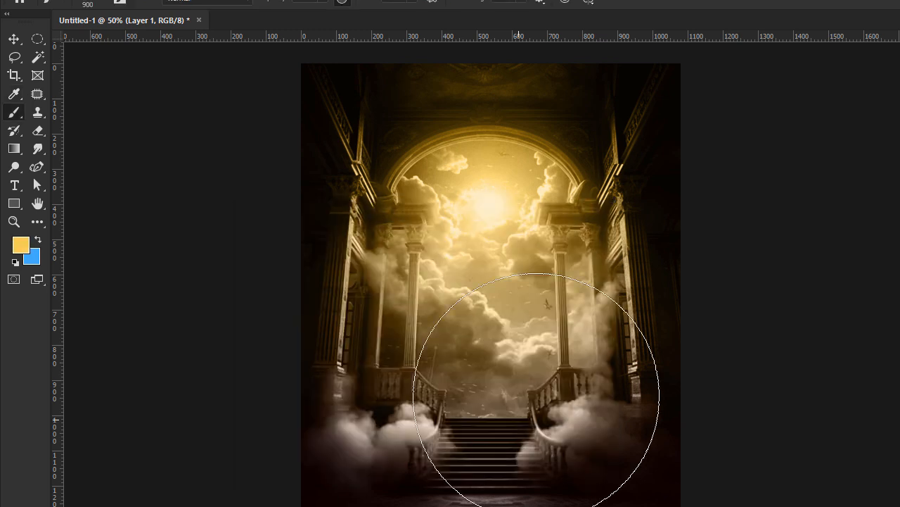
click(486, 214)
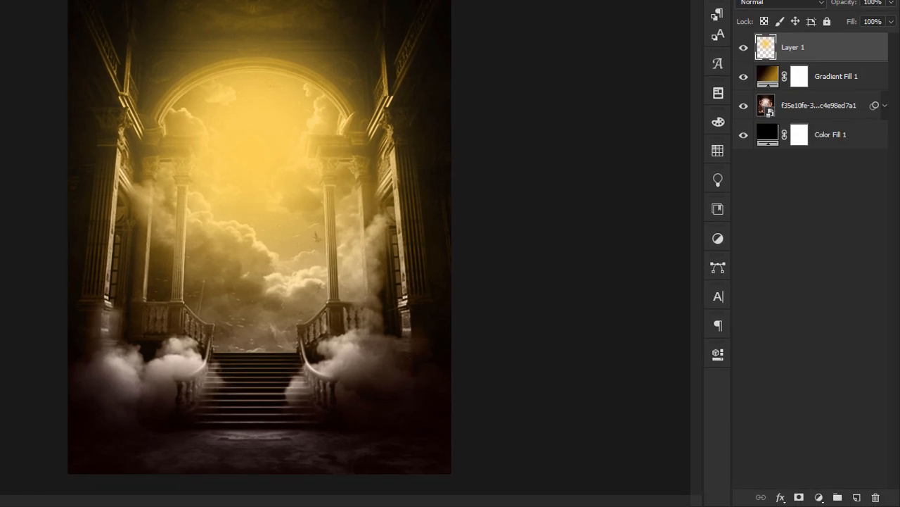
click(856, 498)
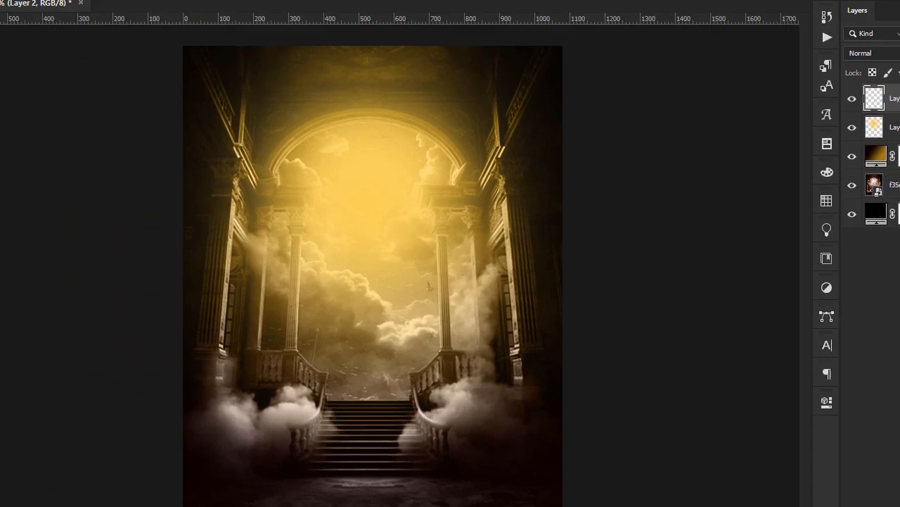
Paint a white ffffff glow at the arch centre with a 600 px brush.
click(19, 277)
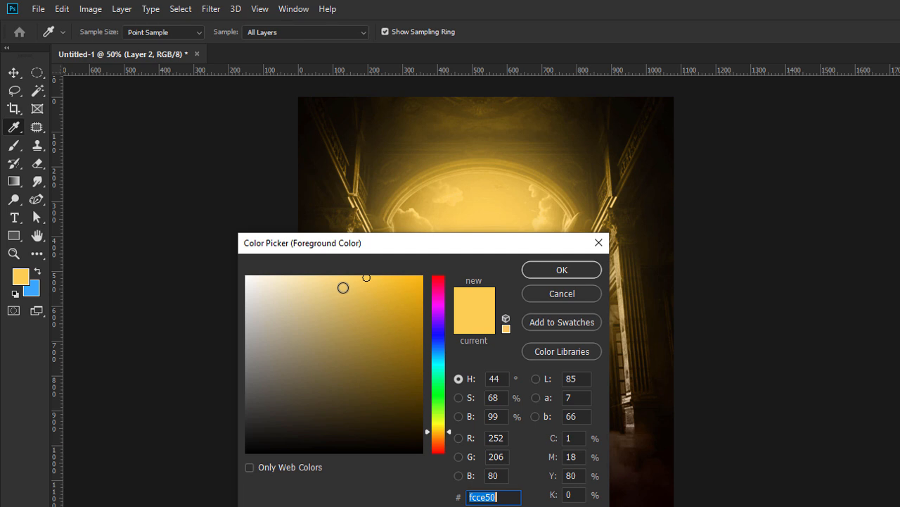
text(ffffff)
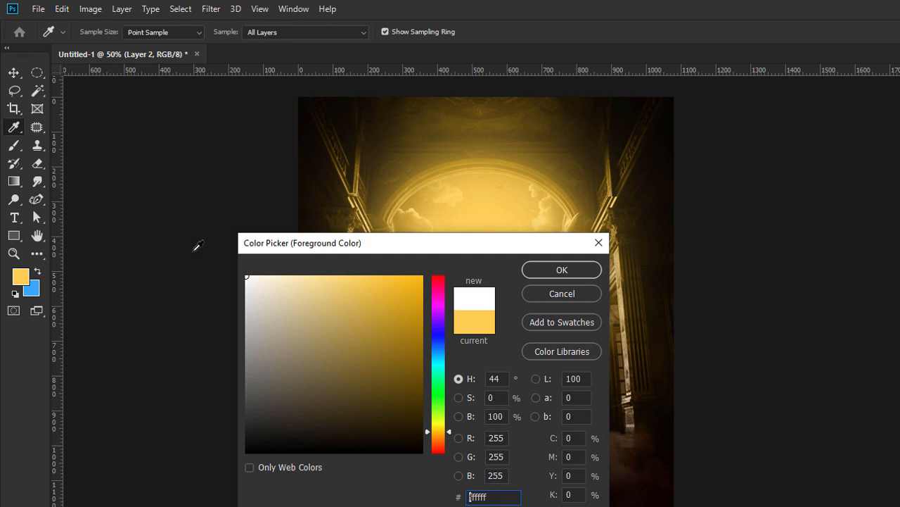
click(562, 270)
key(b)
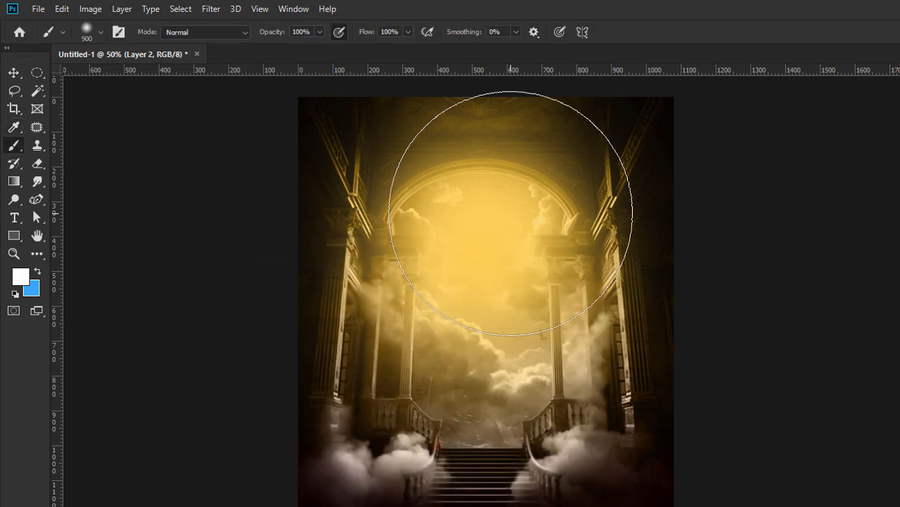
click(101, 32)
drag(145, 60, 114, 50)
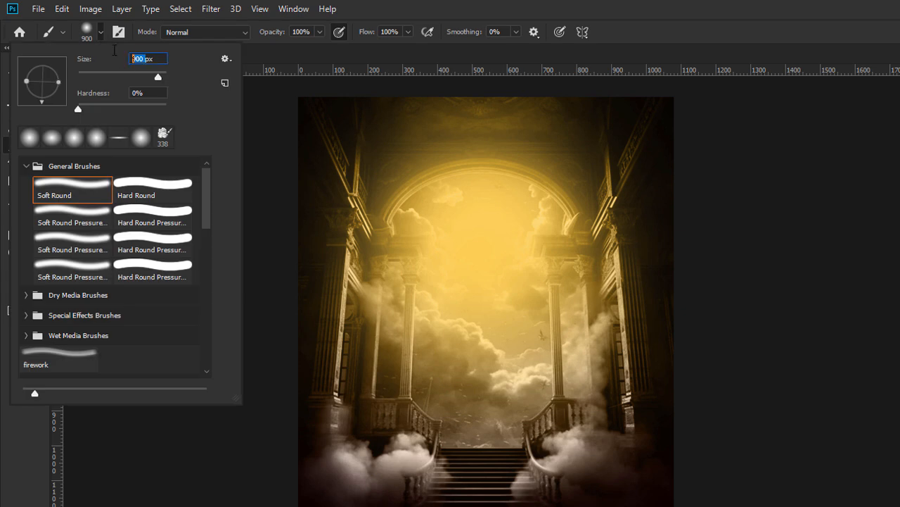
text(600)
key(Return)
click(472, 229)
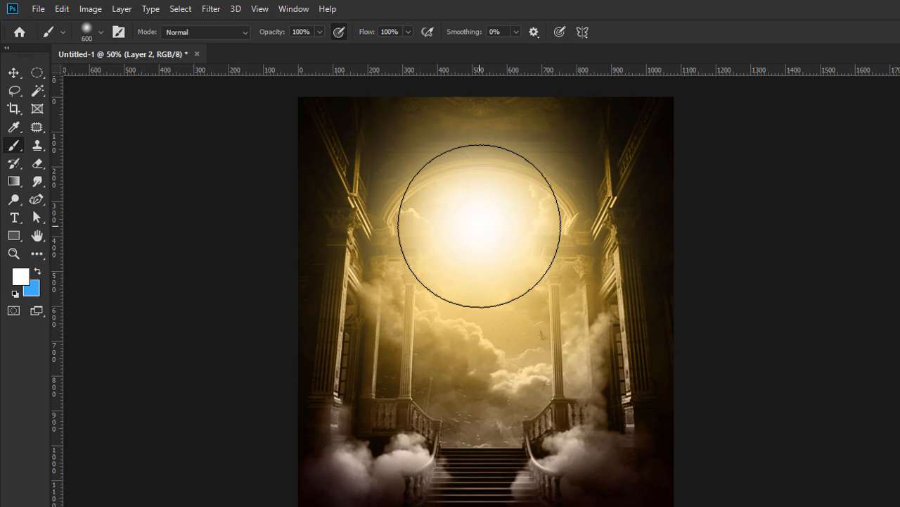
Set Layer 1's blend mode to Screen.
click(14, 75)
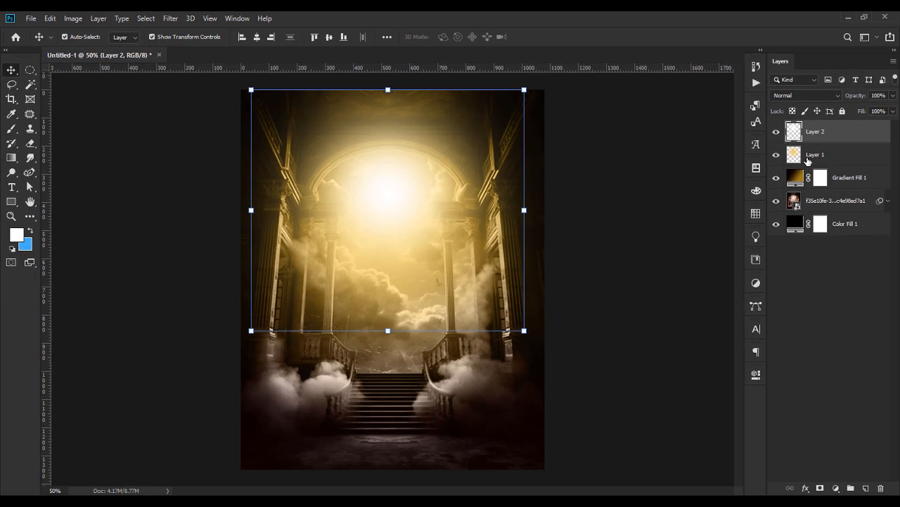
click(826, 159)
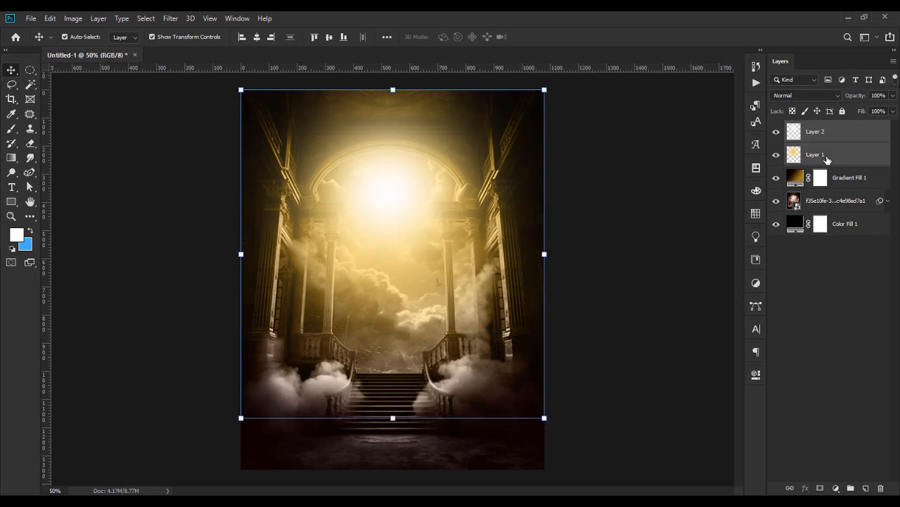
click(806, 95)
click(779, 189)
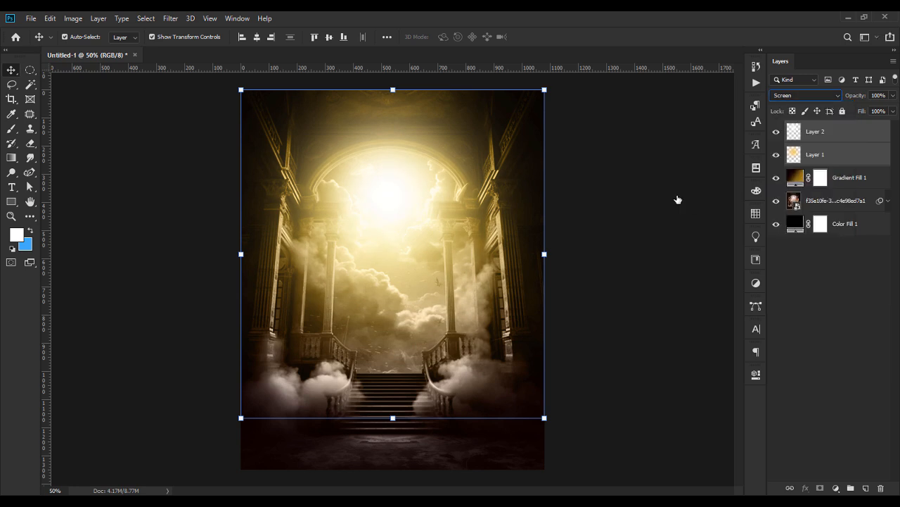
click(679, 200)
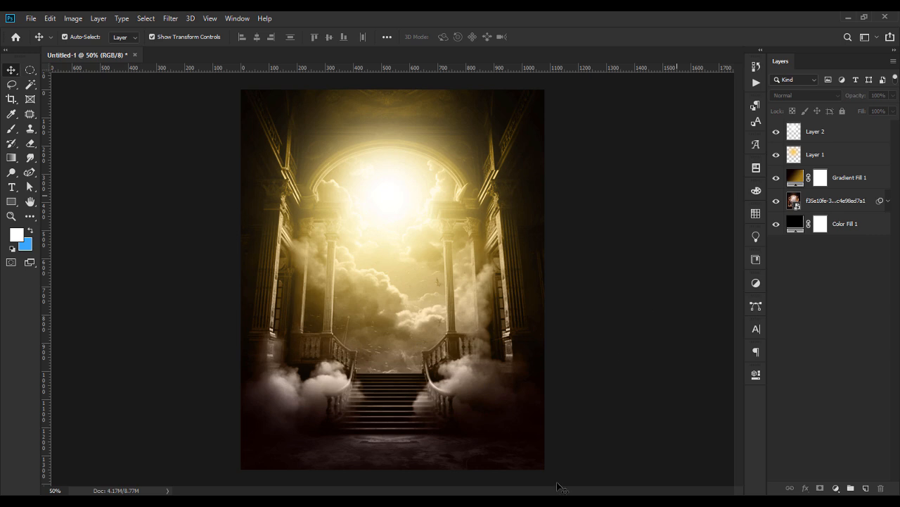
Place the golden leaf PNG, scaled and rotated, in the flyer's top-right corner.
key(alt+Tab)
drag(529, 159, 344, 281)
drag(241, 279, 438, 282)
drag(559, 279, 531, 216)
key(Return)
drag(515, 284, 546, 125)
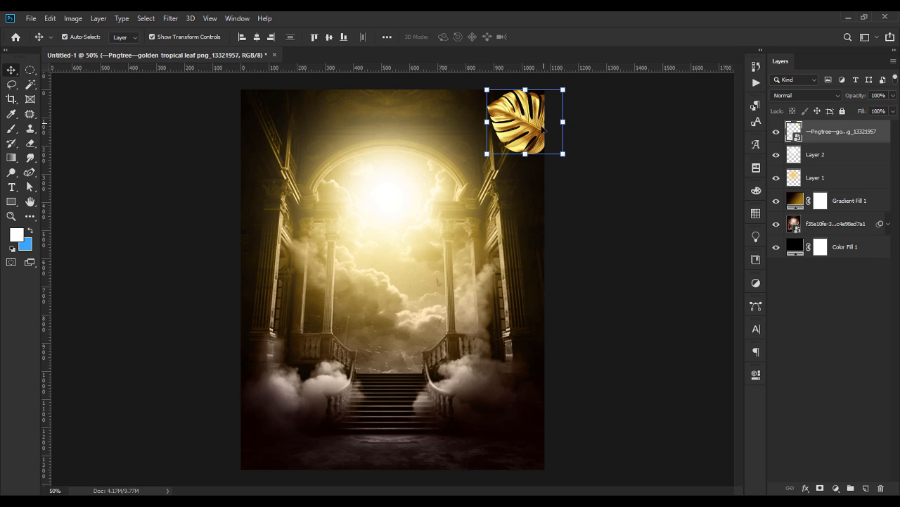
mouse_move(525, 155)
mouse_down()
mouse_move(517, 169)
mouse_move(528, 184)
mouse_move(505, 163)
mouse_move(514, 158)
mouse_up()
drag(591, 139, 589, 130)
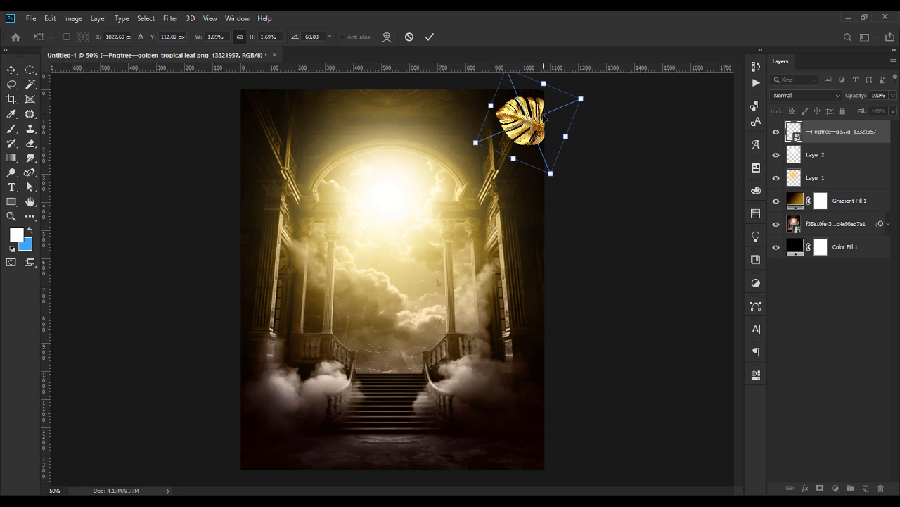
key(Return)
Duplicate the leaf, flip it vertically, and shrink it into the top-left corner.
key(ctrl+j)
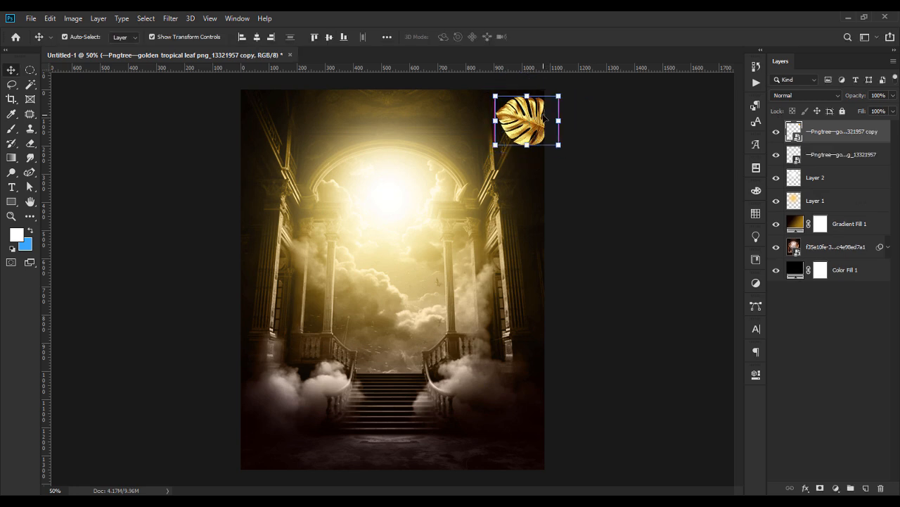
ctrl+click(385, 127)
drag(522, 124, 338, 132)
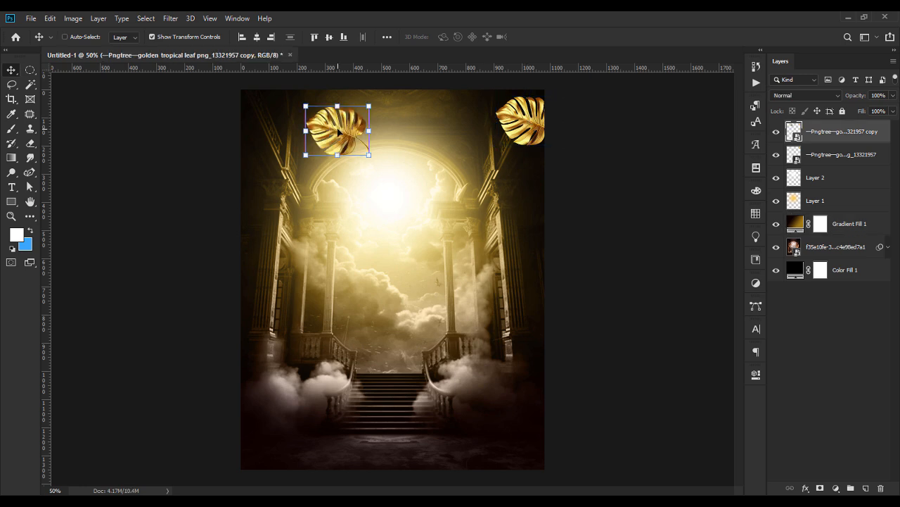
key(ctrl+t)
right_click(338, 131)
key(Escape)
right_click(338, 131)
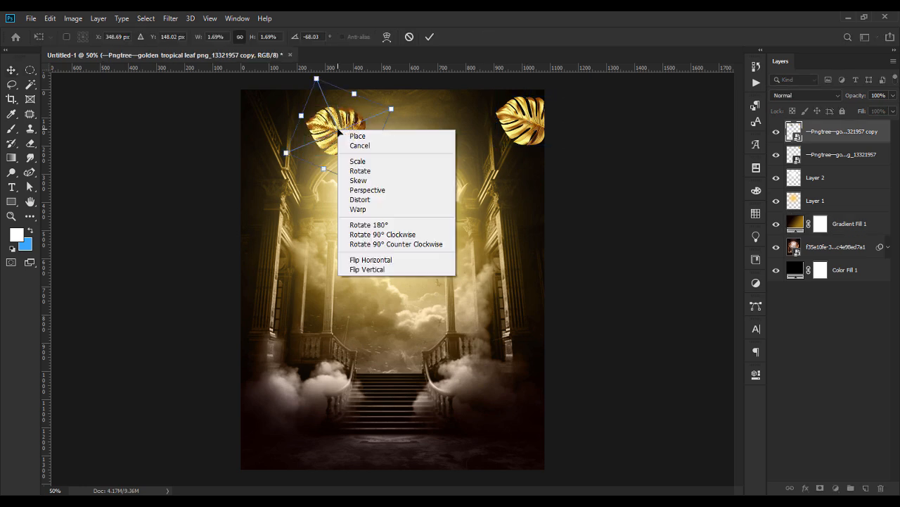
click(380, 270)
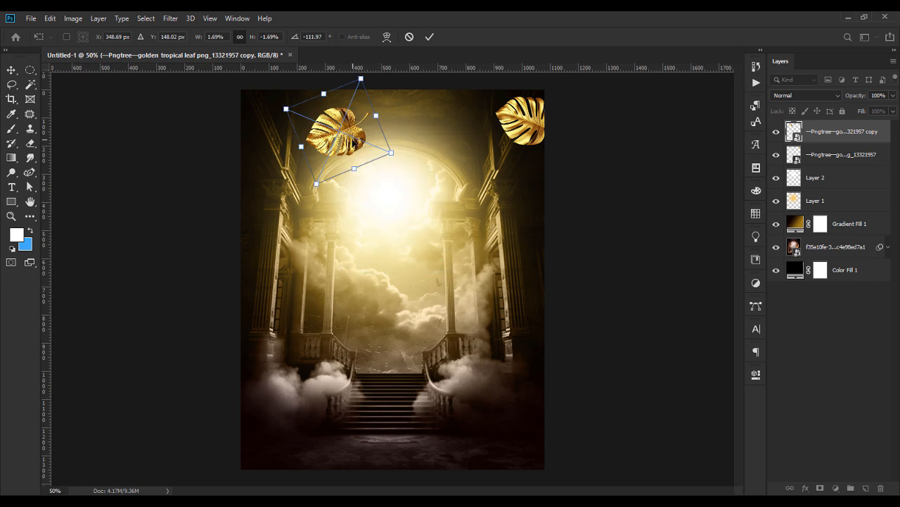
drag(395, 155, 279, 113)
key(Return)
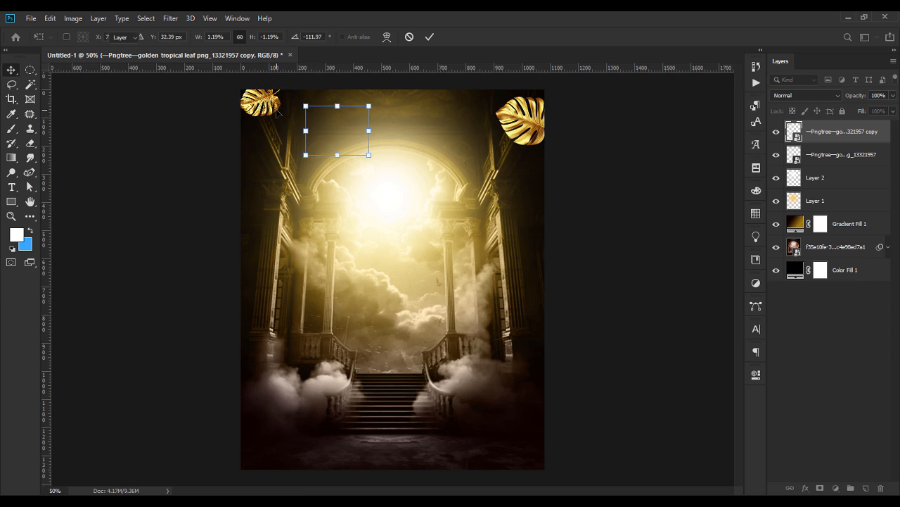
click(199, 162)
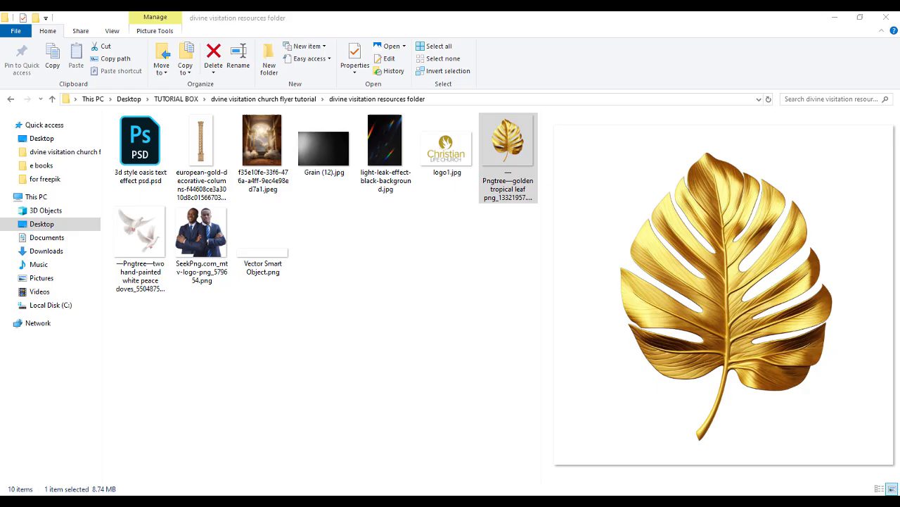
key(alt+Tab)
drag(201, 148, 382, 296)
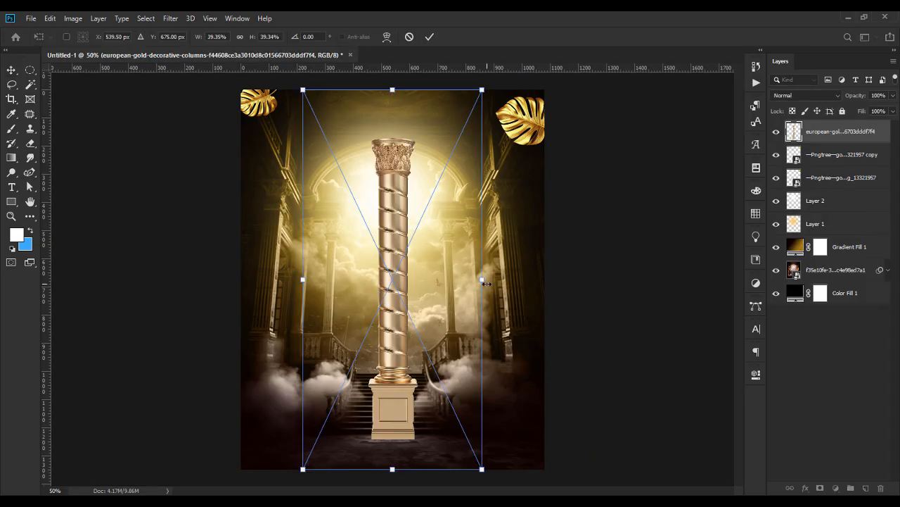
key(Return)
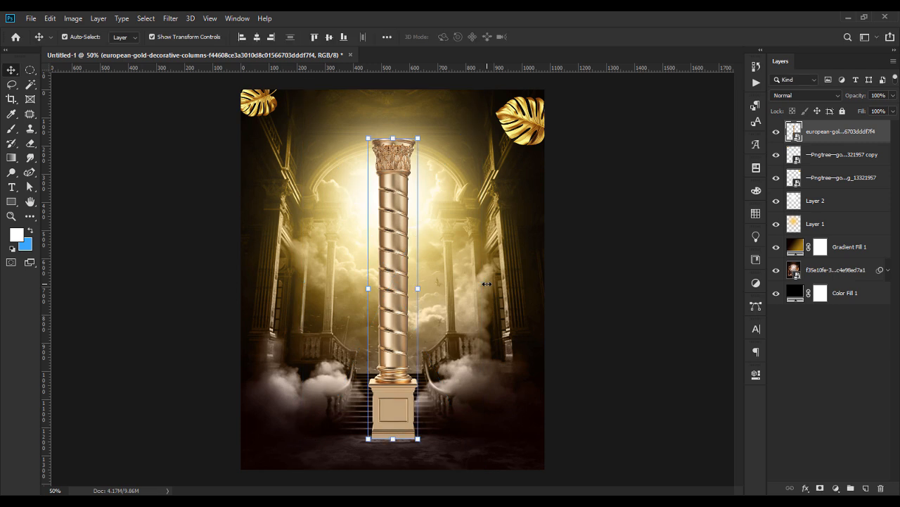
drag(423, 287, 399, 272)
key(Return)
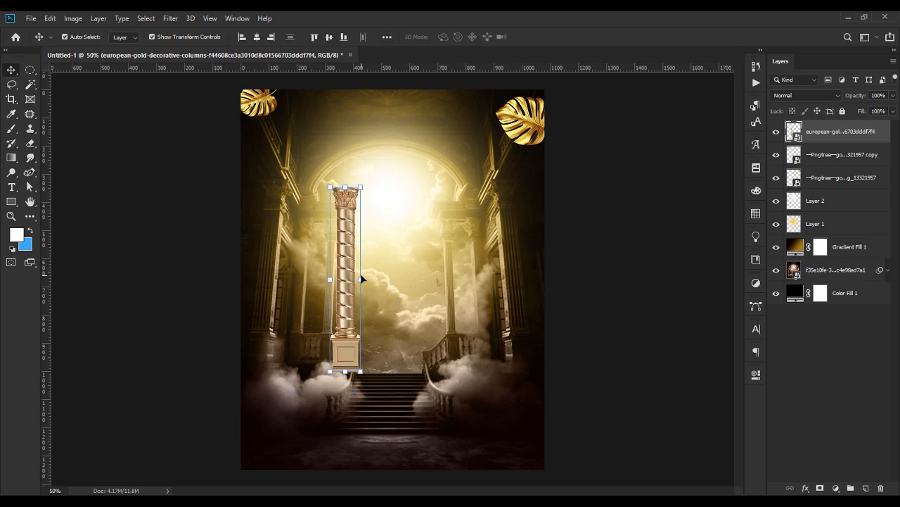
key(Delete)
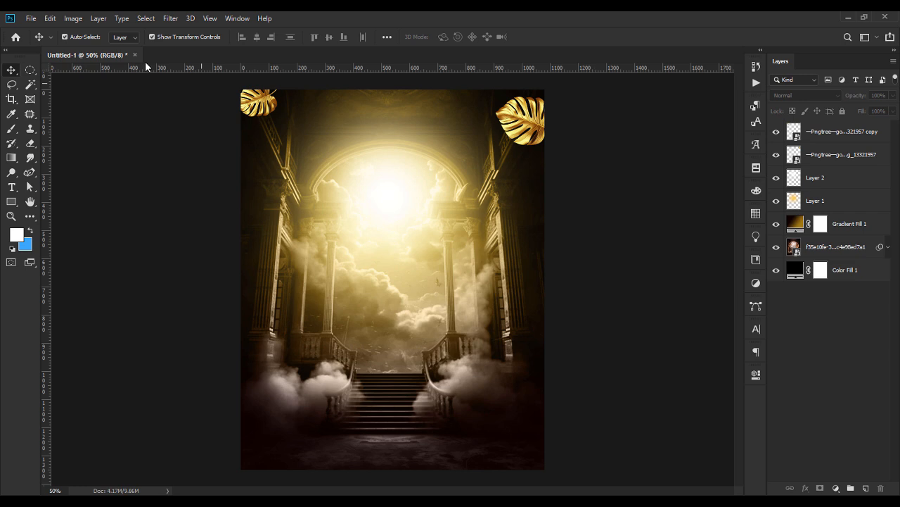
key(alt+Tab)
Open '3d style oasis text effect psd.psd' from the resources folder in Photoshop.
click(143, 151)
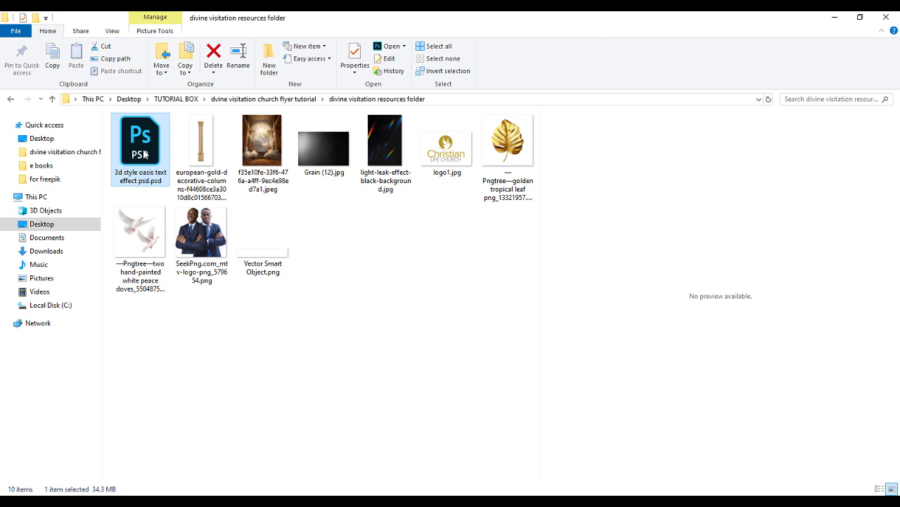
double_click(143, 154)
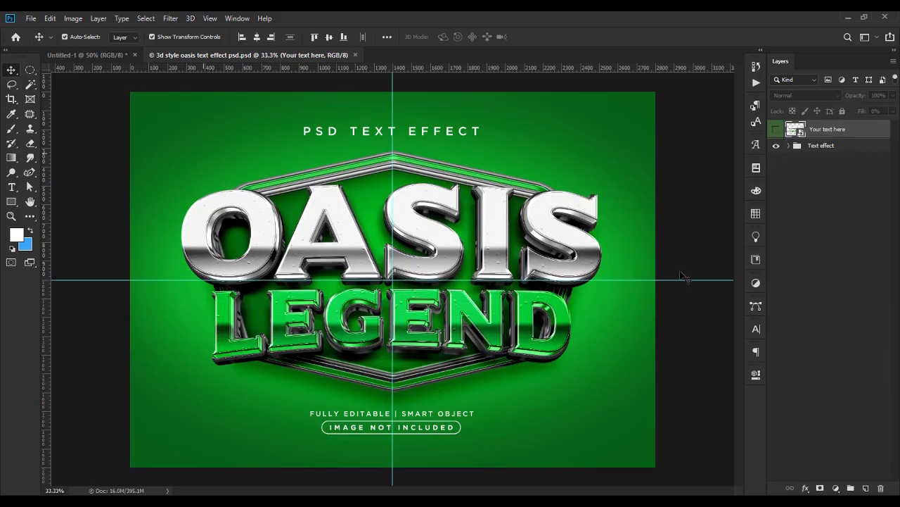
Change the mockup's OASIS and LEGEND text to DIVINE and VISITATION.
double_click(796, 130)
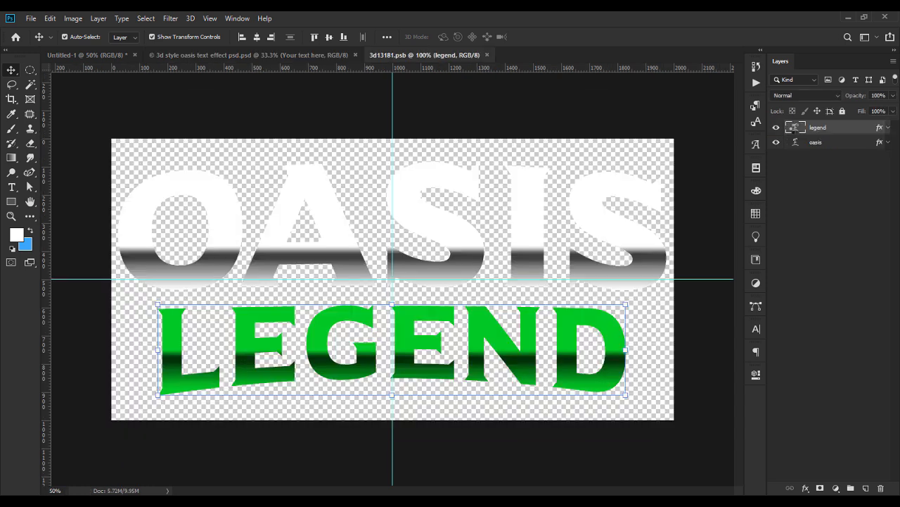
click(517, 220)
double_click(518, 220)
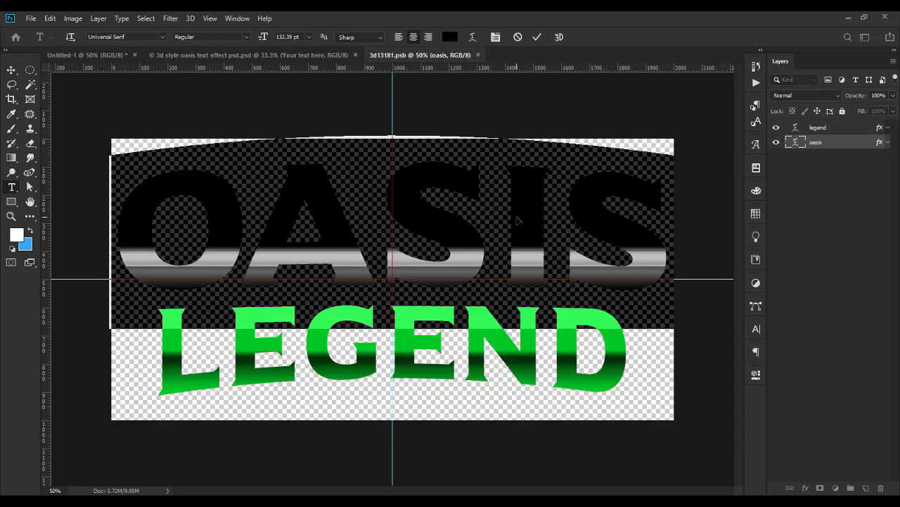
text(divine)
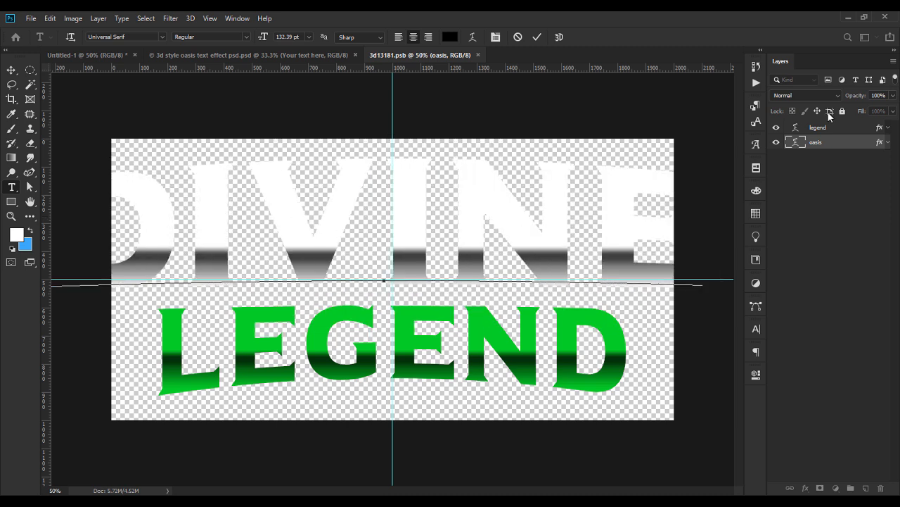
click(796, 128)
double_click(517, 336)
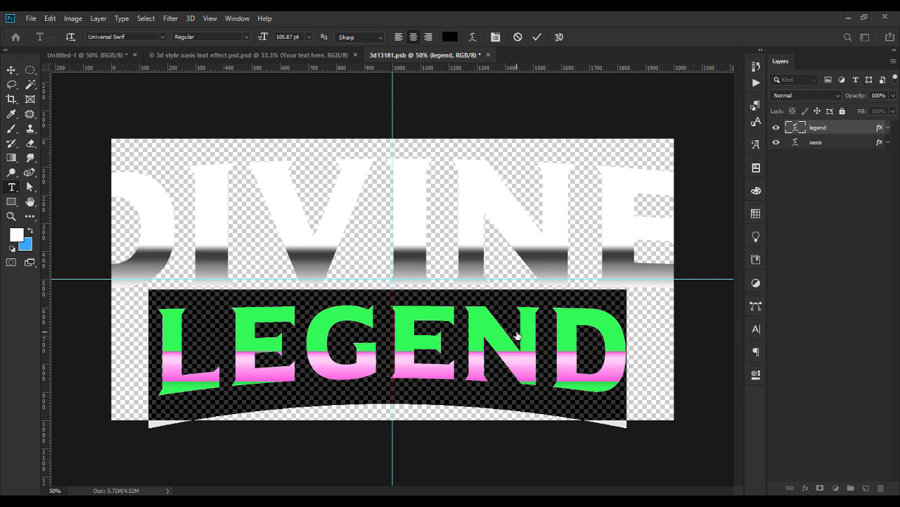
text(visitation)
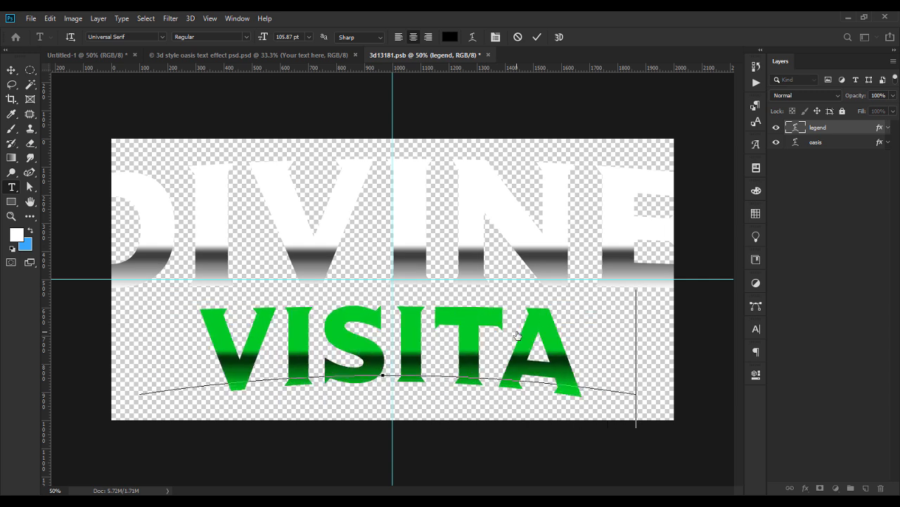
key(ctrl+a)
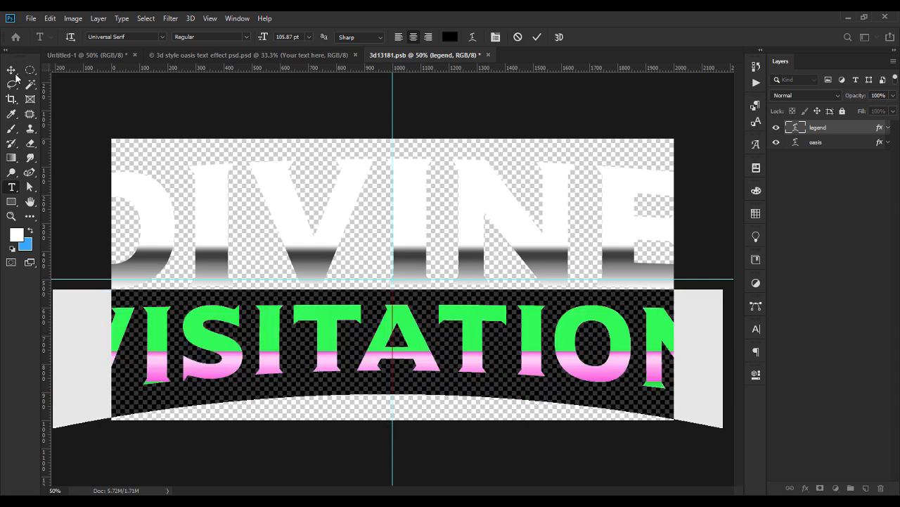
Put DIVINE above VISITATION, scale both to about 65%, and centre them horizontally.
drag(825, 144, 828, 123)
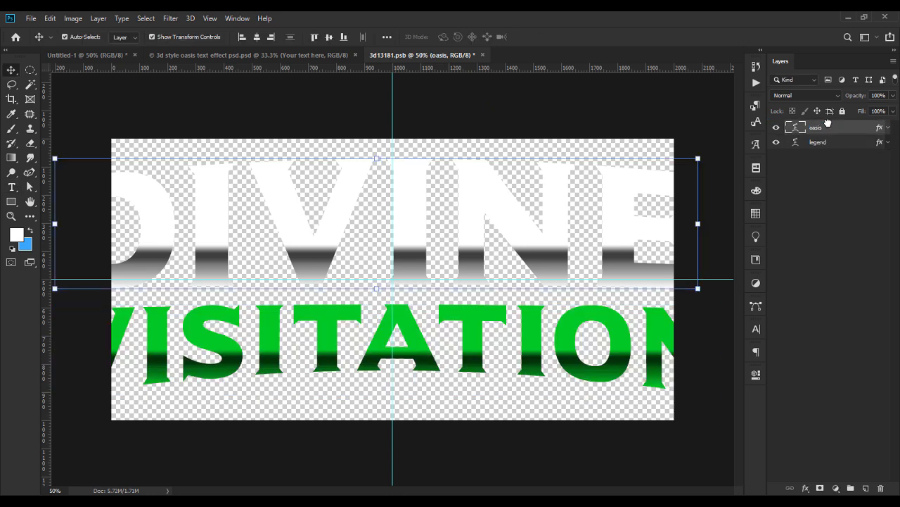
shift+click(489, 354)
drag(386, 394, 384, 353)
key(Return)
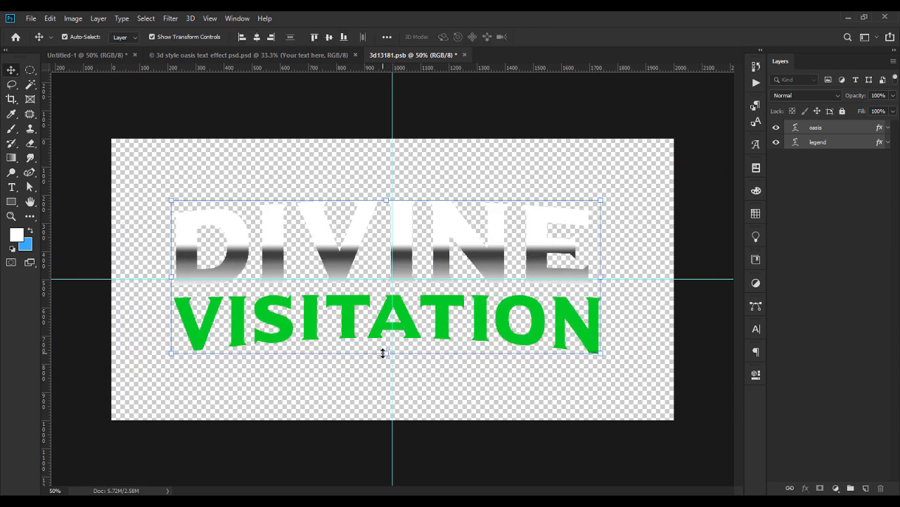
click(257, 37)
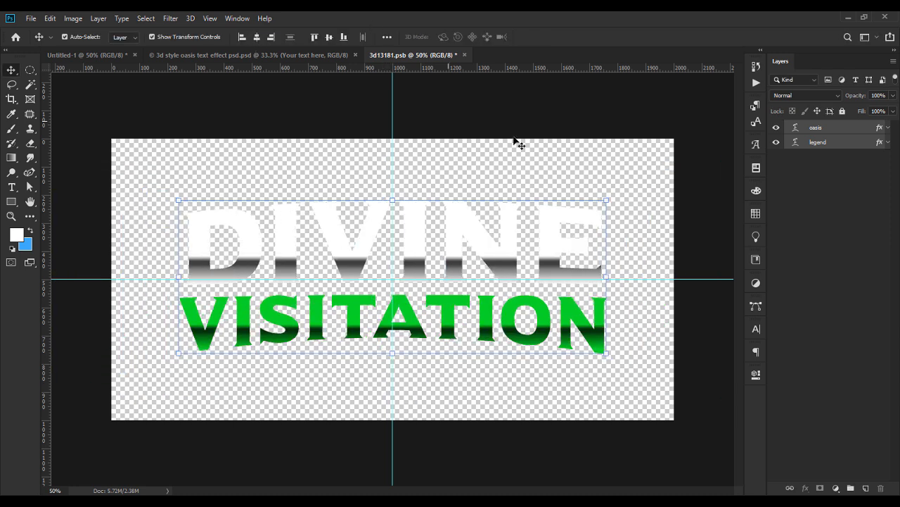
double_click(501, 235)
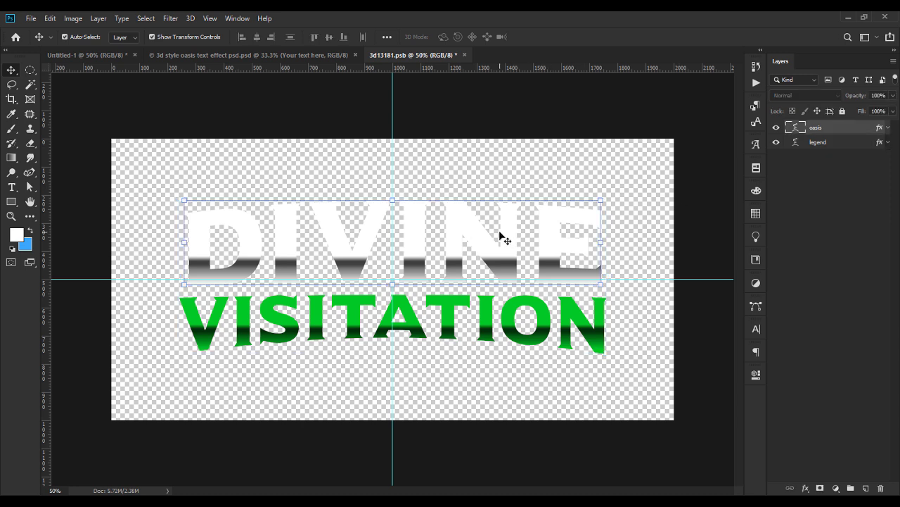
Tighten DIVINE's tracking to a negative value in the Character panel.
click(756, 328)
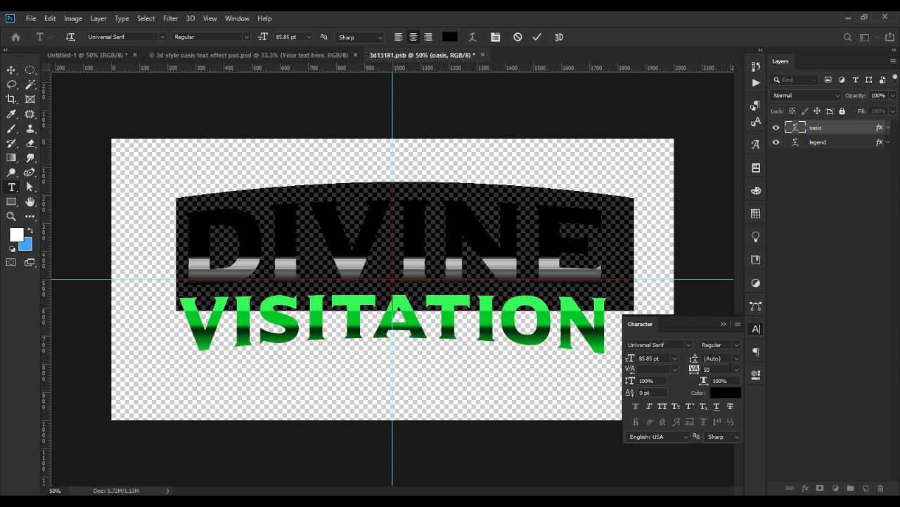
click(737, 369)
click(725, 265)
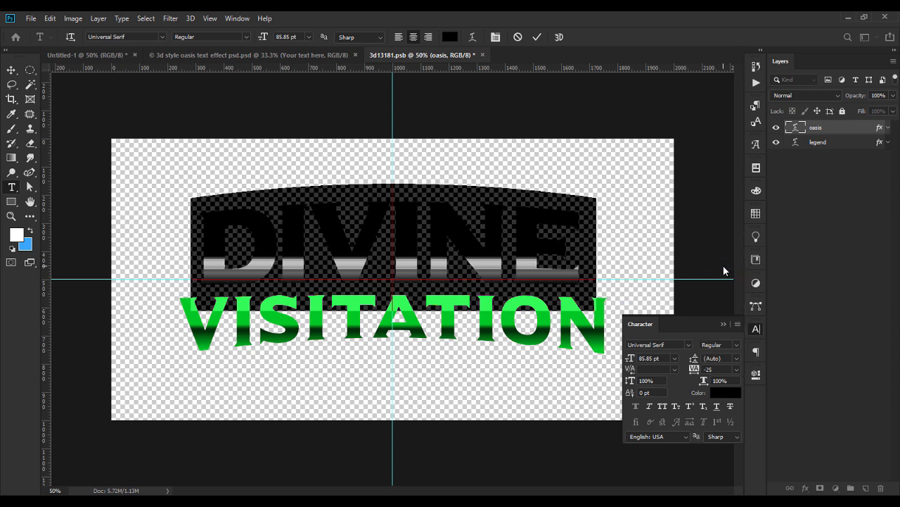
scroll(716, 369, down, 4)
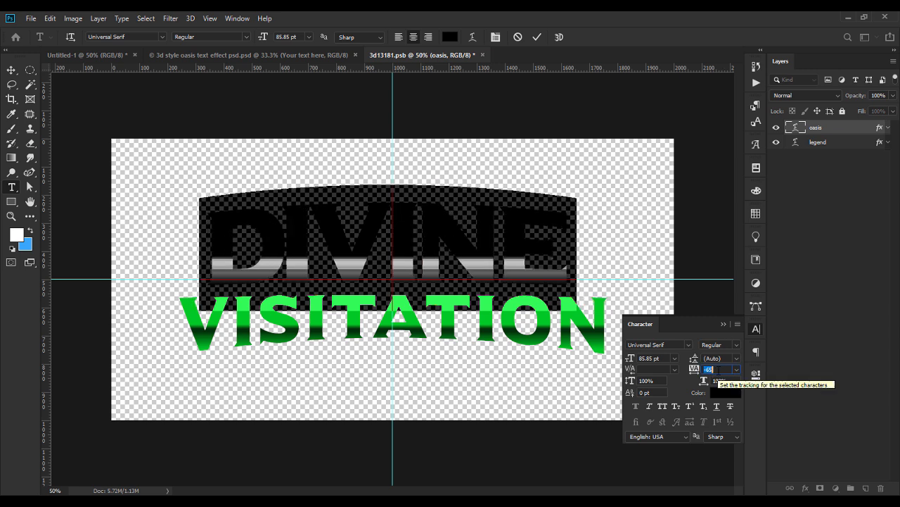
click(723, 323)
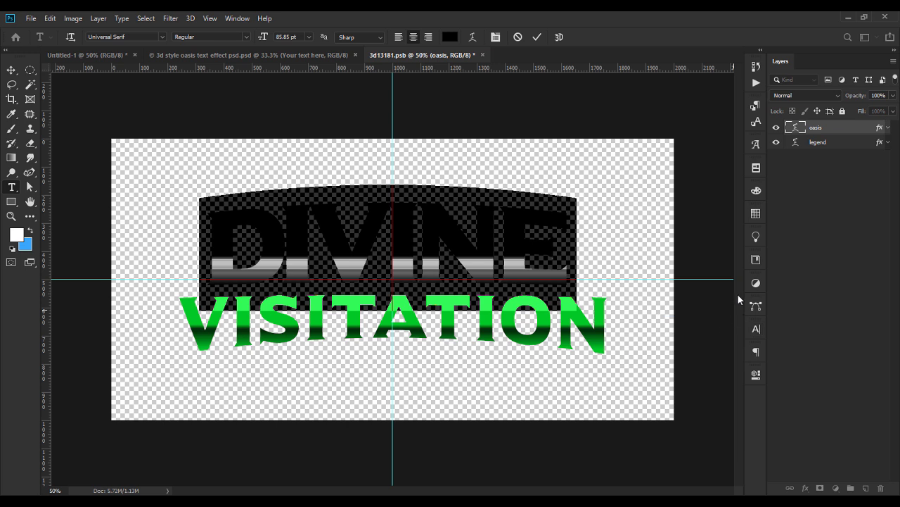
click(643, 221)
key(v)
Tighten VISITATION's tracking to -90 so it narrows to DIVINE's width.
double_click(543, 347)
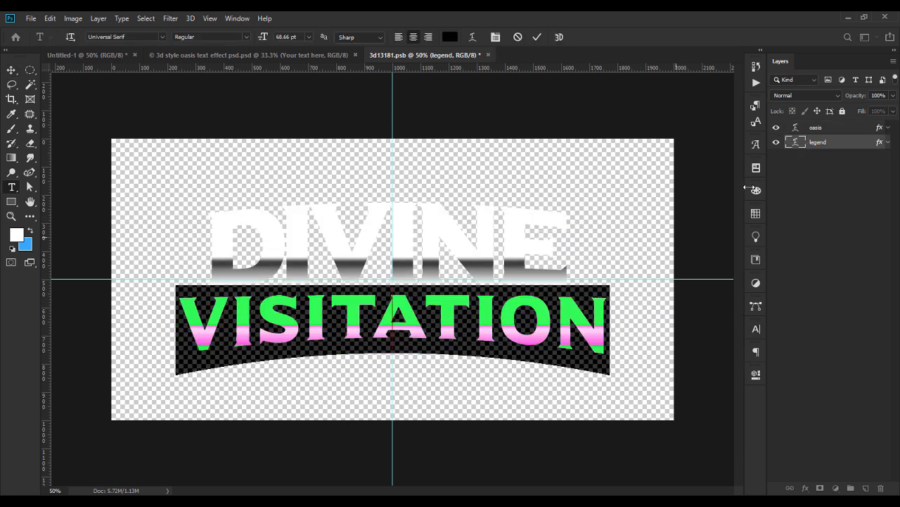
click(756, 328)
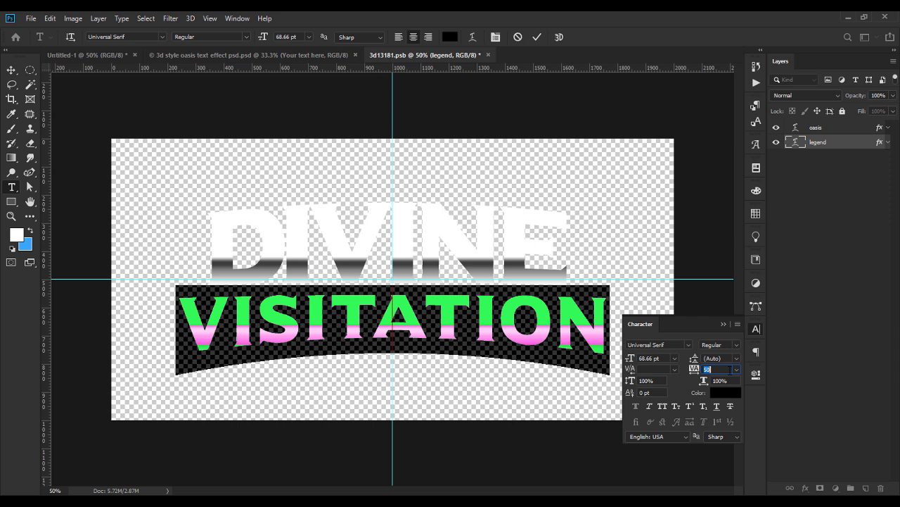
key(shift+Down)
key(shift+Down)
key(shift+Down)
key(shift+Down)
key(shift+Down)
key(shift+Down)
key(shift+Down)
key(shift+Down)
key(shift+Down)
key(shift+Down)
key(shift+Down)
key(shift+Down)
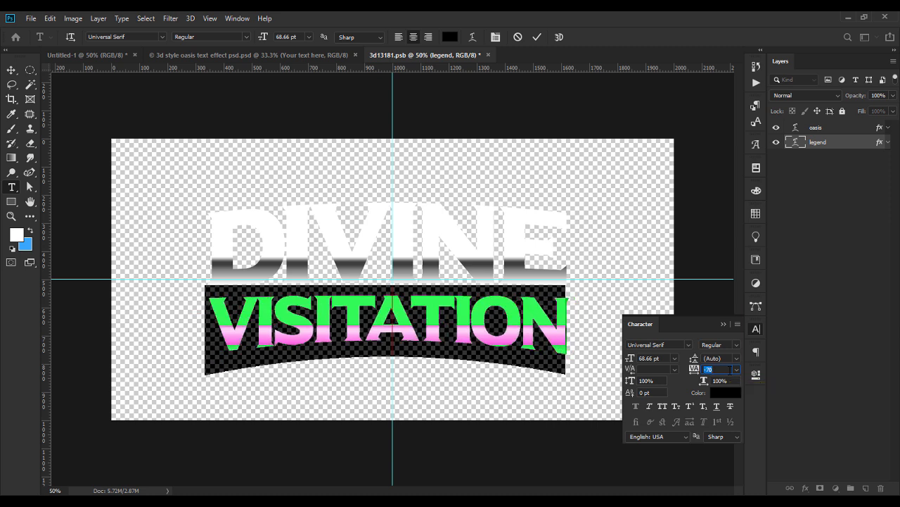
key(shift+Down)
key(shift+Down)
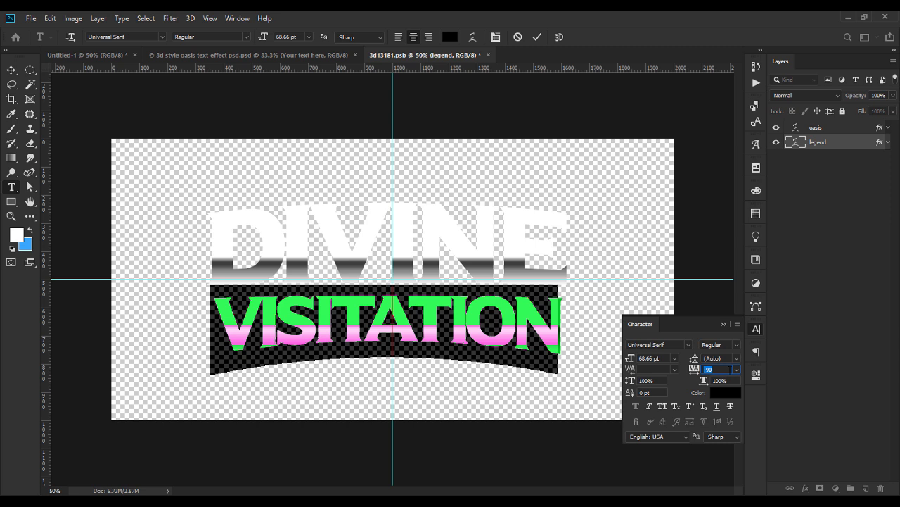
click(724, 323)
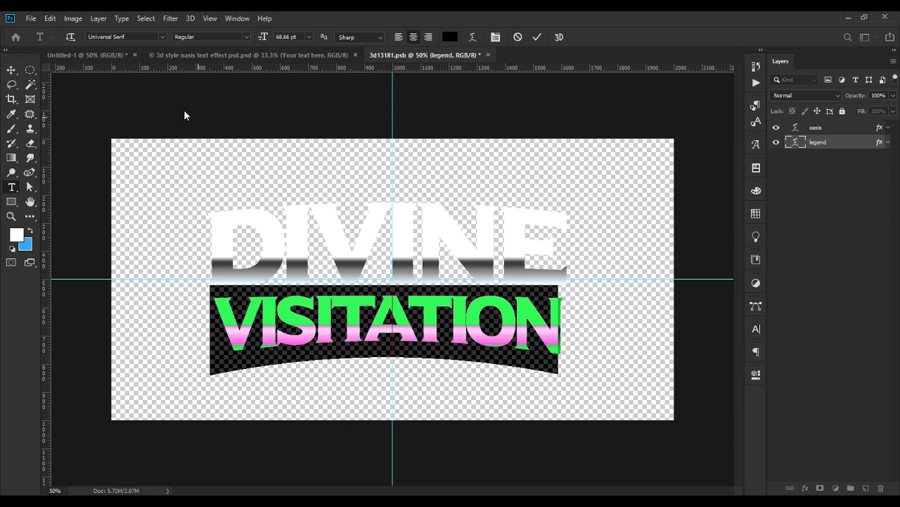
click(11, 70)
click(455, 202)
Flip DIVINE's arc warp to a negative (downward) bend.
click(434, 205)
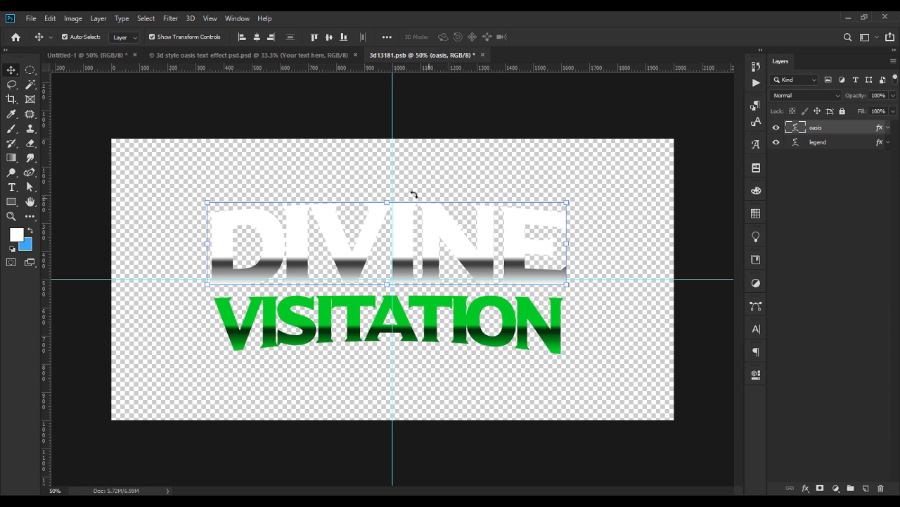
double_click(428, 235)
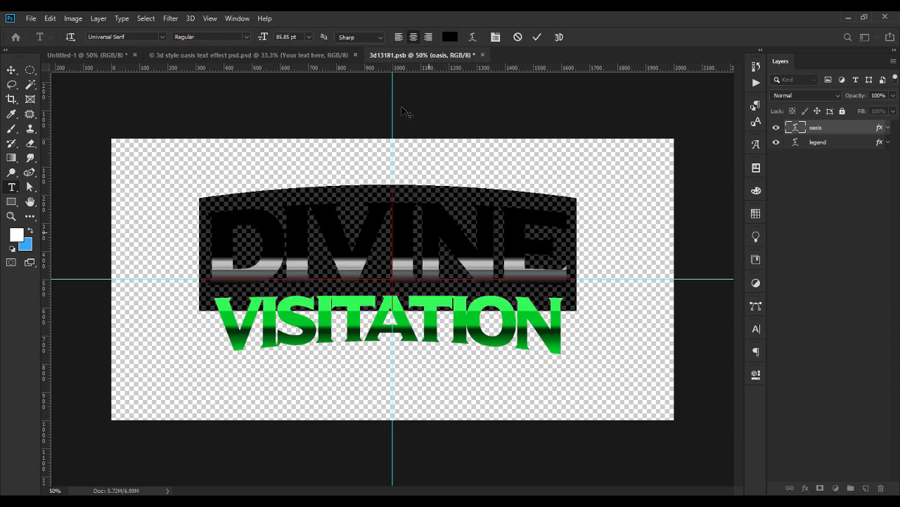
click(472, 36)
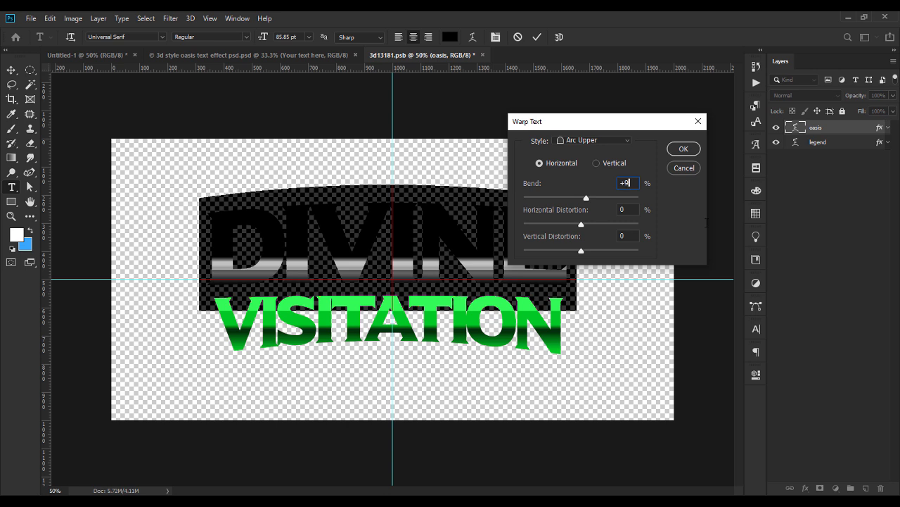
text(-)
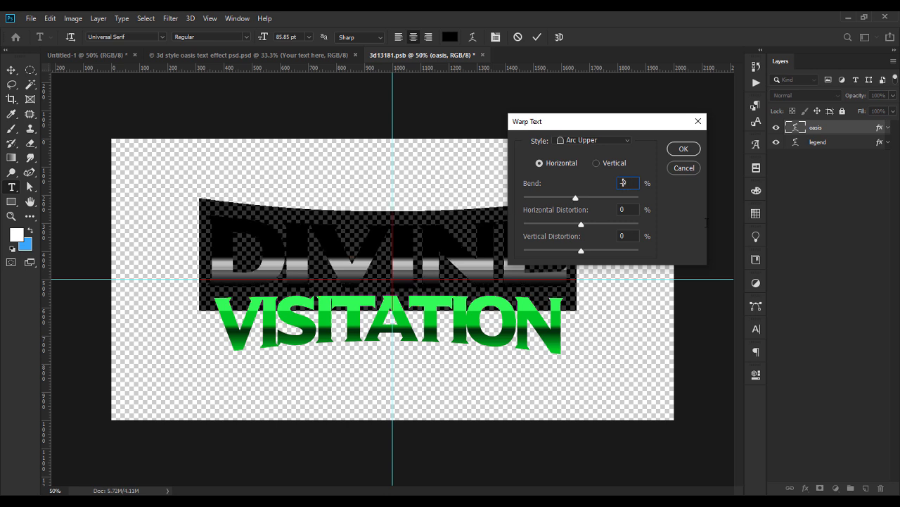
click(695, 149)
click(12, 70)
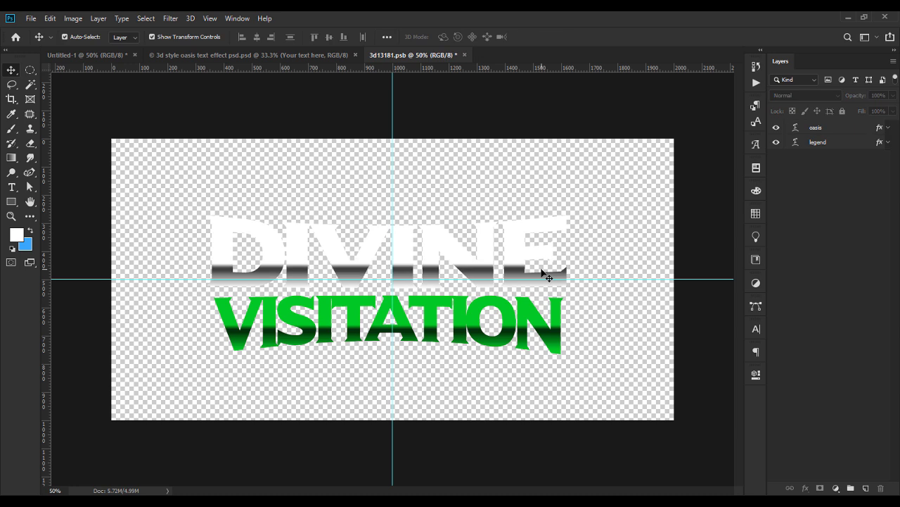
Move DIVINE up slightly and shrink it to about 89%.
click(386, 215)
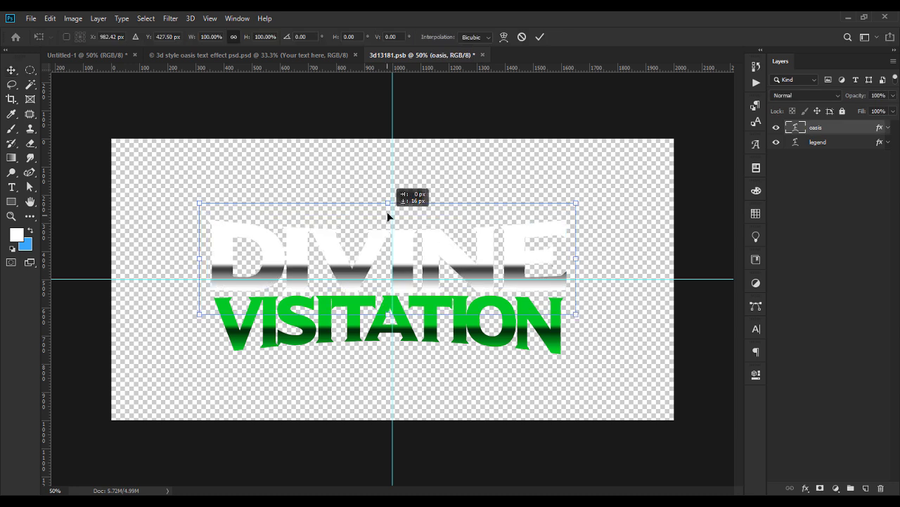
drag(420, 233, 420, 226)
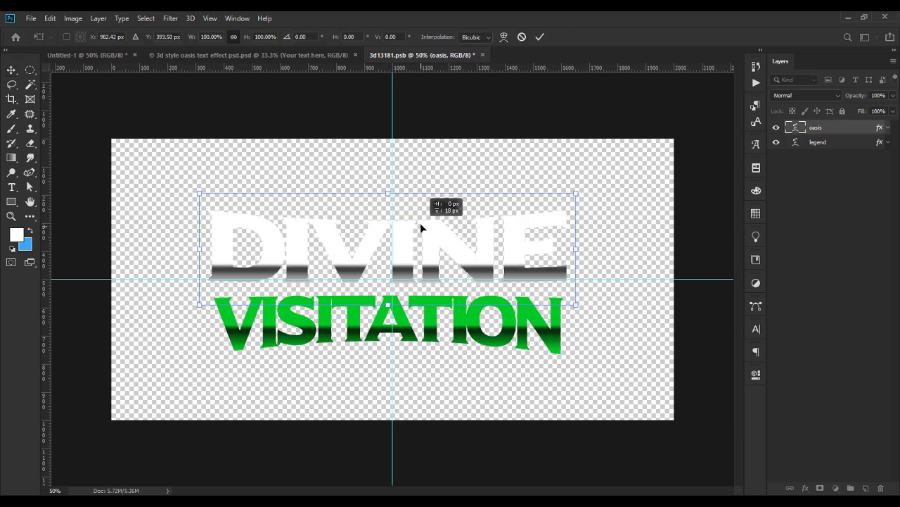
drag(387, 191, 385, 203)
key(Return)
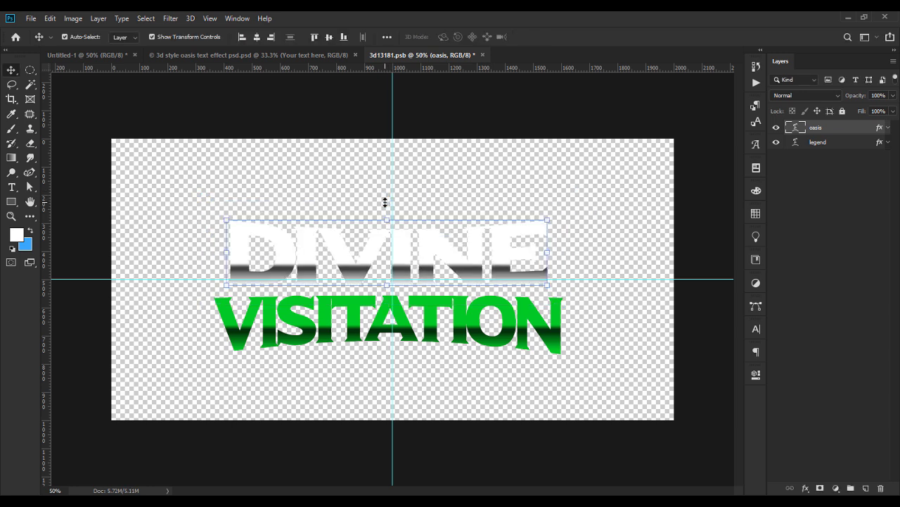
Scale DIVINE and VISITATION together to about 134%, nudging them up and right.
shift+click(439, 325)
key(ctrl+t)
drag(386, 218, 388, 197)
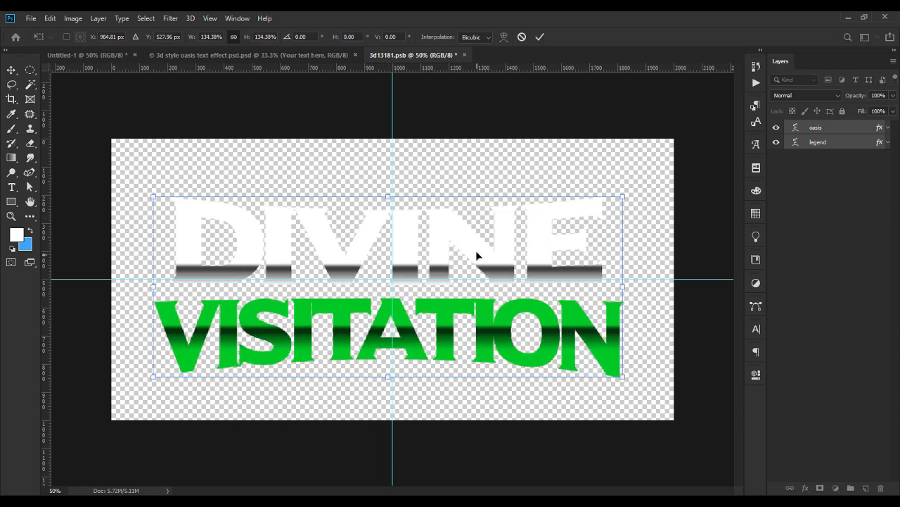
drag(476, 251, 481, 243)
key(Return)
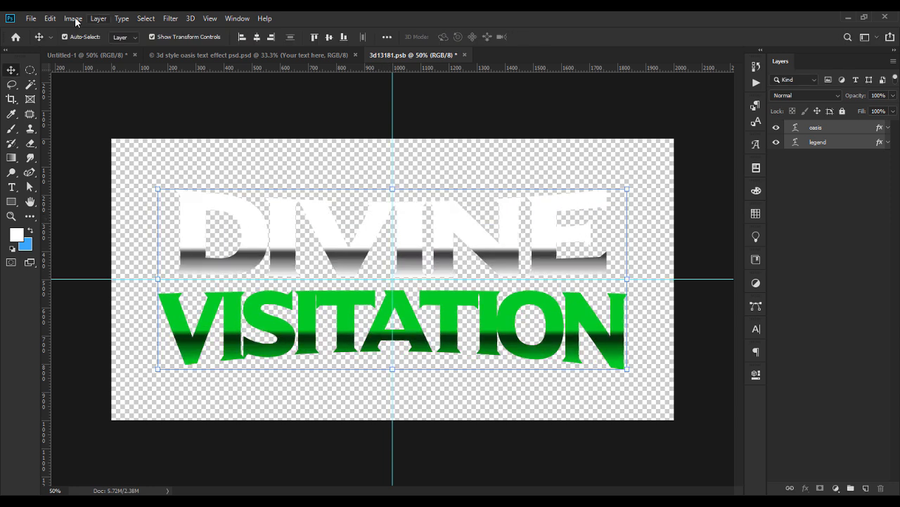
click(31, 19)
Save the smart object and preview it in the 3D text effect document.
click(56, 131)
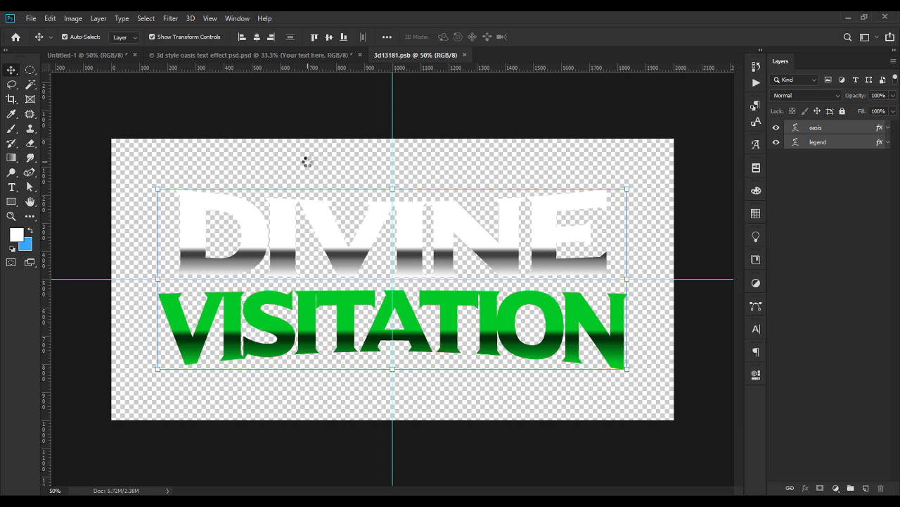
click(247, 60)
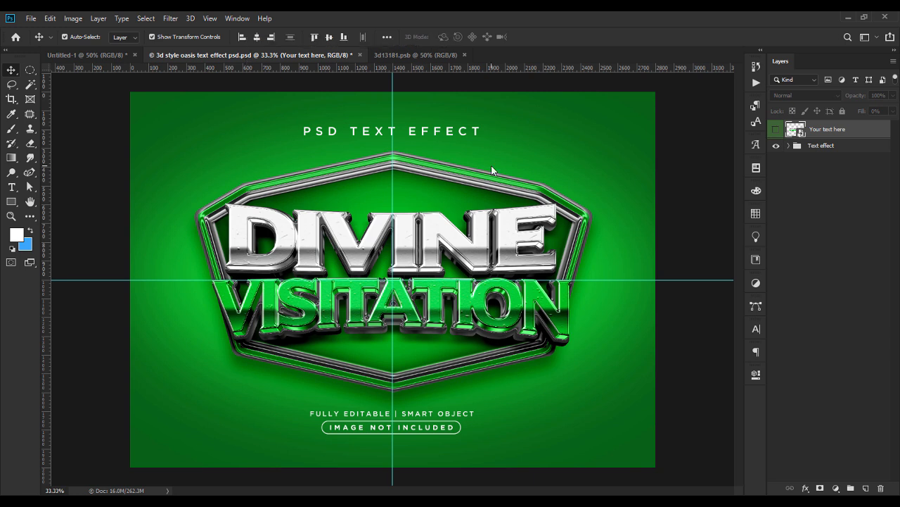
click(400, 54)
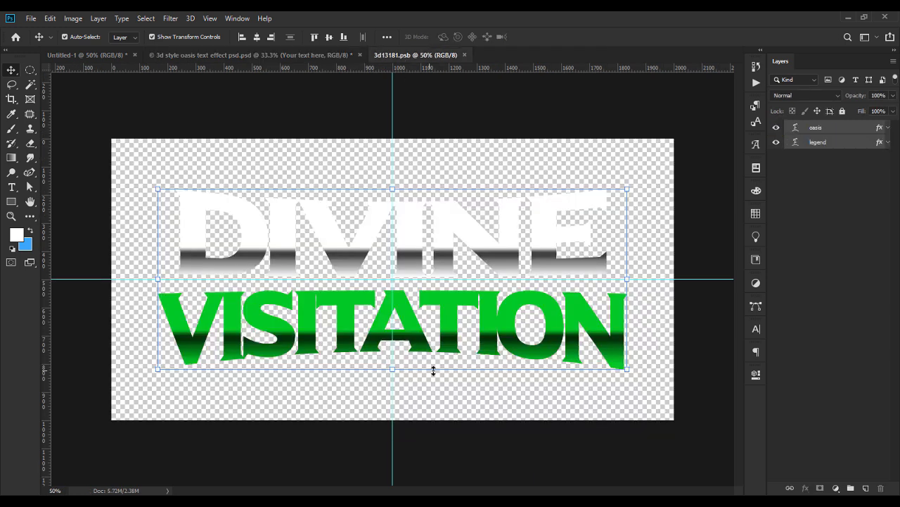
Enlarge the VISITATION layer to about 110%.
click(527, 401)
click(536, 346)
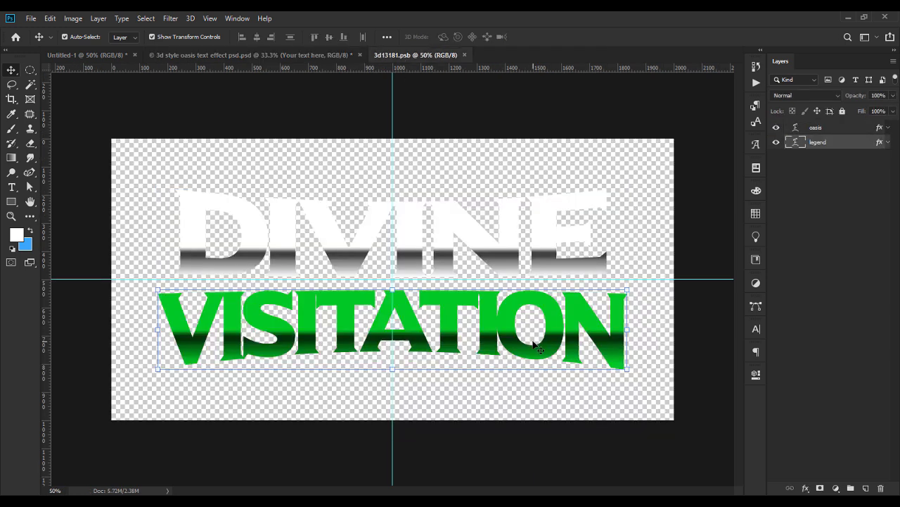
key(ctrl+t)
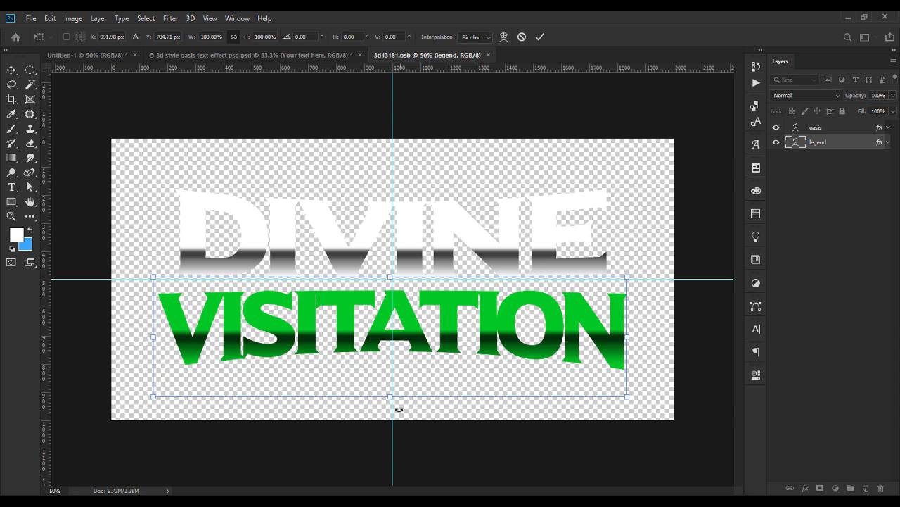
drag(389, 397, 388, 404)
key(Return)
Save the 3d13181.psb smart object contents and check the updated mockup.
click(570, 235)
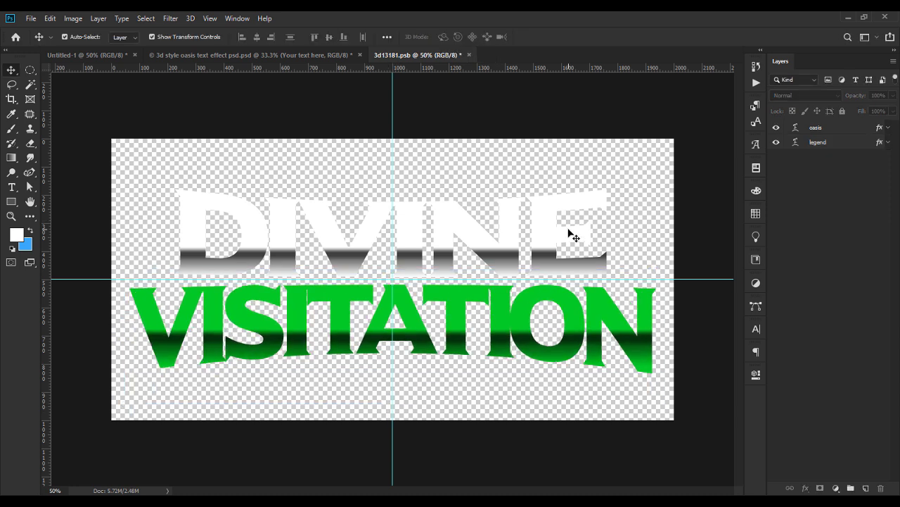
key(ctrl+t)
key(ctrl+s)
click(409, 199)
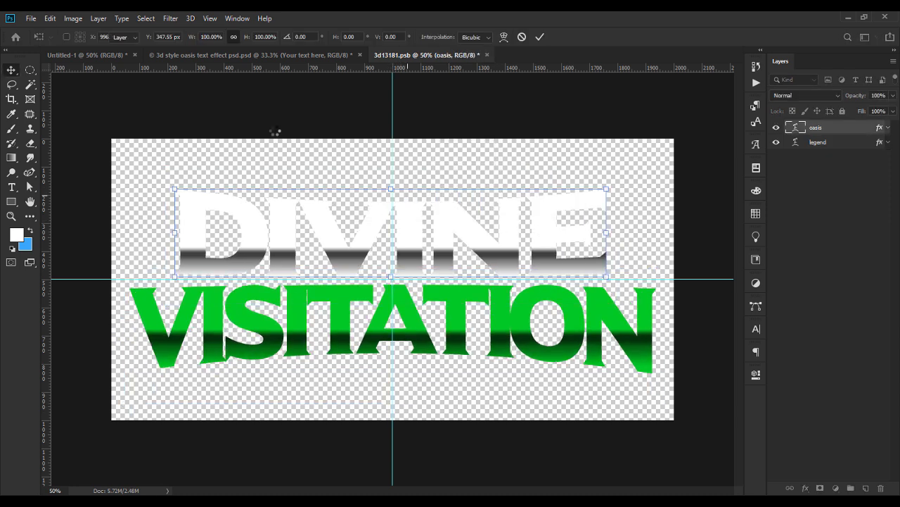
click(231, 55)
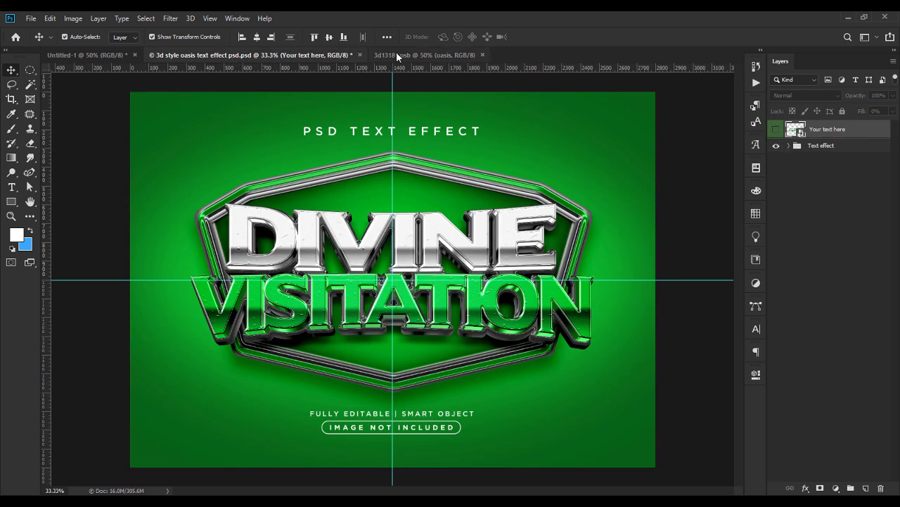
click(394, 54)
key(ctrl+s)
Clear all layer effects from the badge layer inside the Text effect group.
click(273, 57)
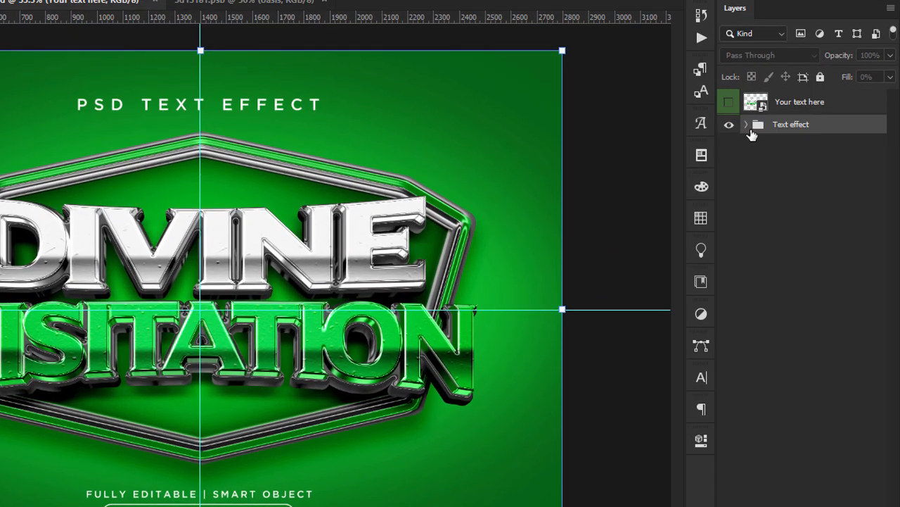
click(783, 145)
click(783, 144)
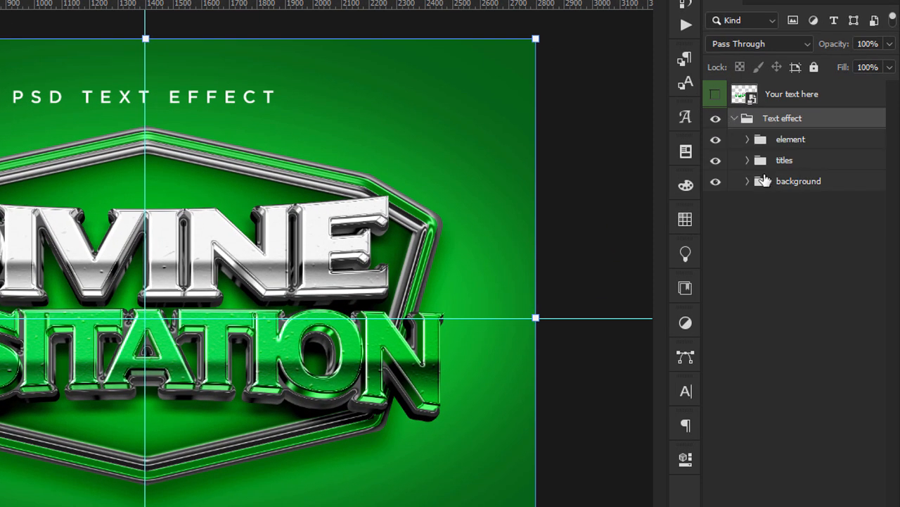
click(748, 139)
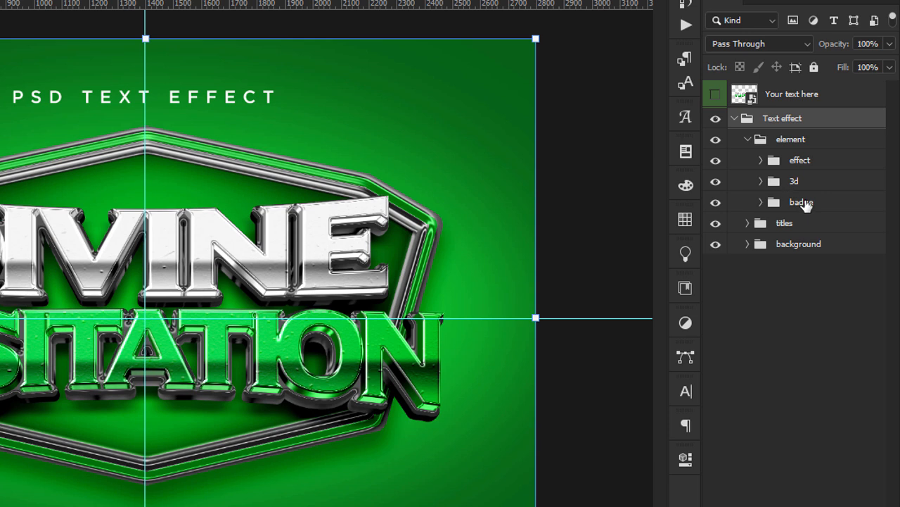
click(802, 203)
click(762, 202)
click(845, 255)
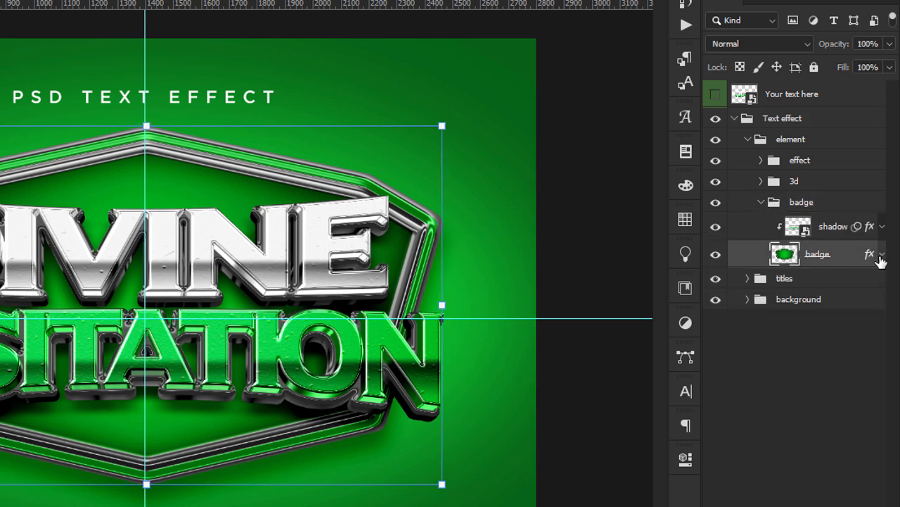
click(881, 255)
right_click(850, 264)
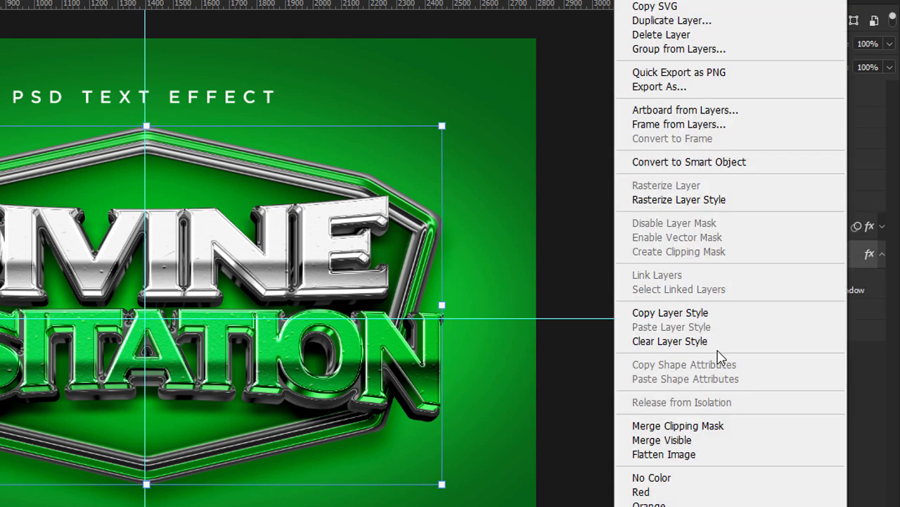
click(726, 345)
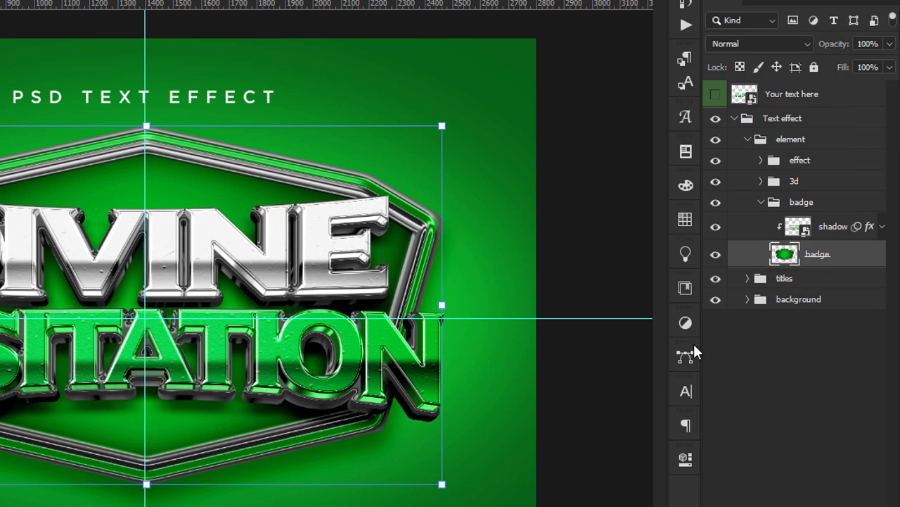
Nudge the badge down twice and shrink it proportionally from its top edge.
click(761, 203)
click(760, 203)
click(824, 255)
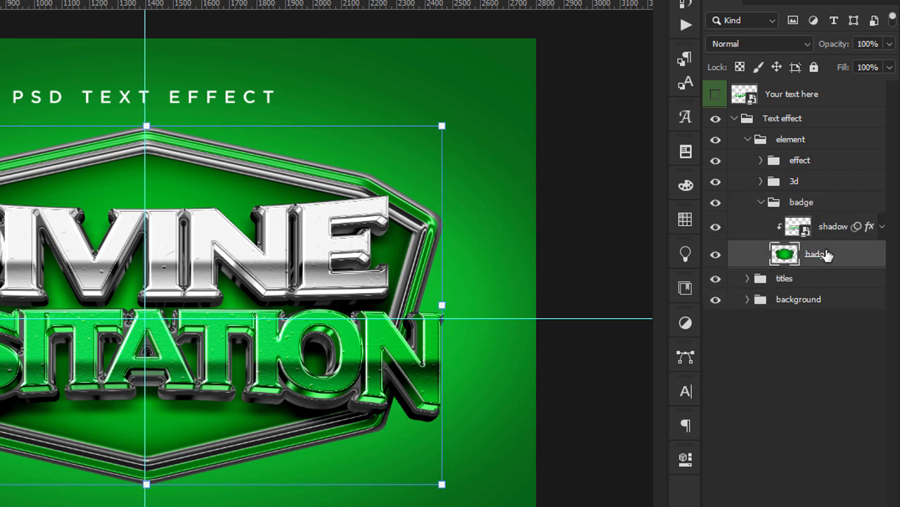
key(shift+Down)
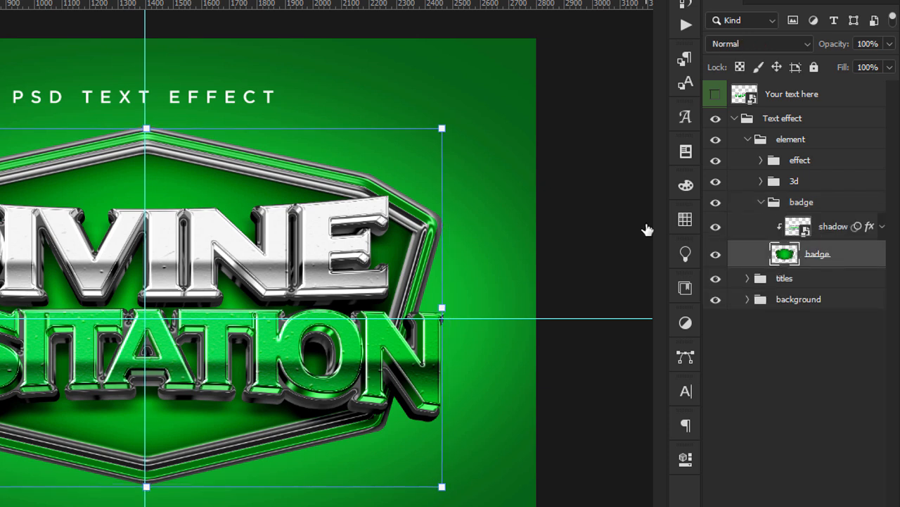
key(shift+Down)
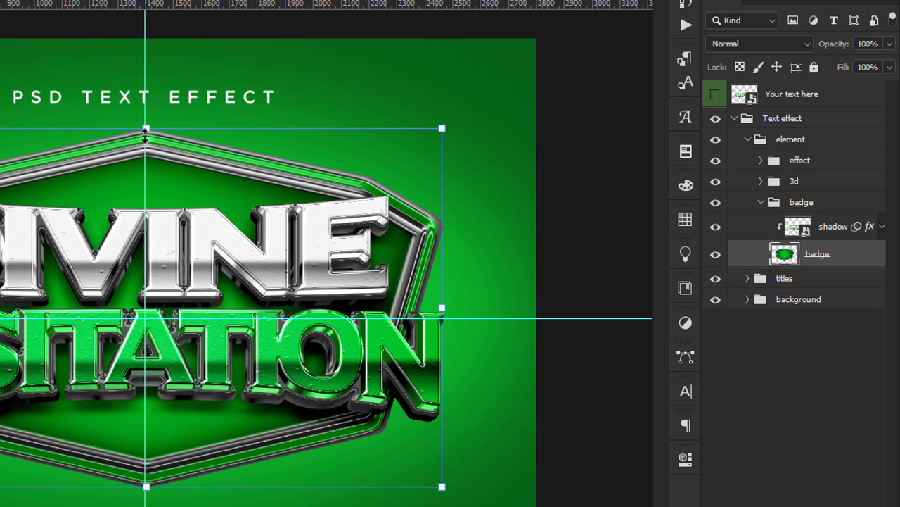
drag(145, 135, 146, 139)
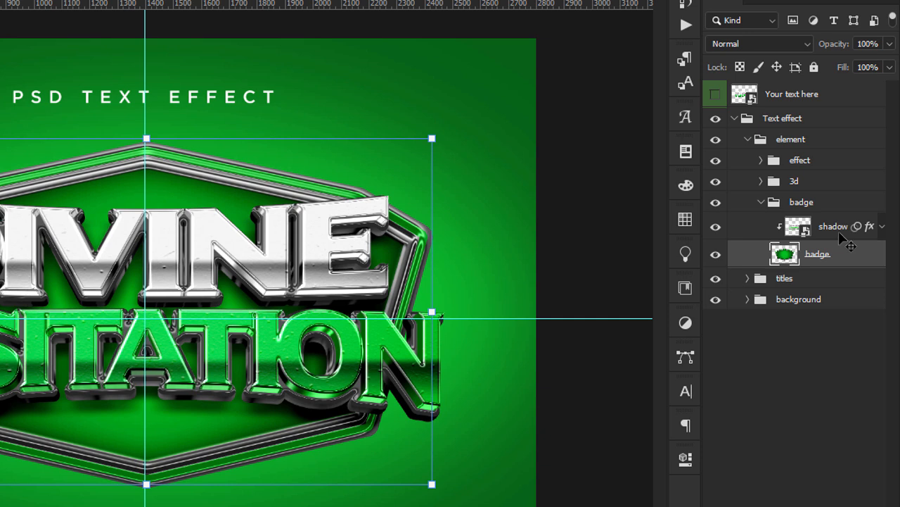
Collapse the element group and convert it to a smart object.
click(761, 202)
click(788, 164)
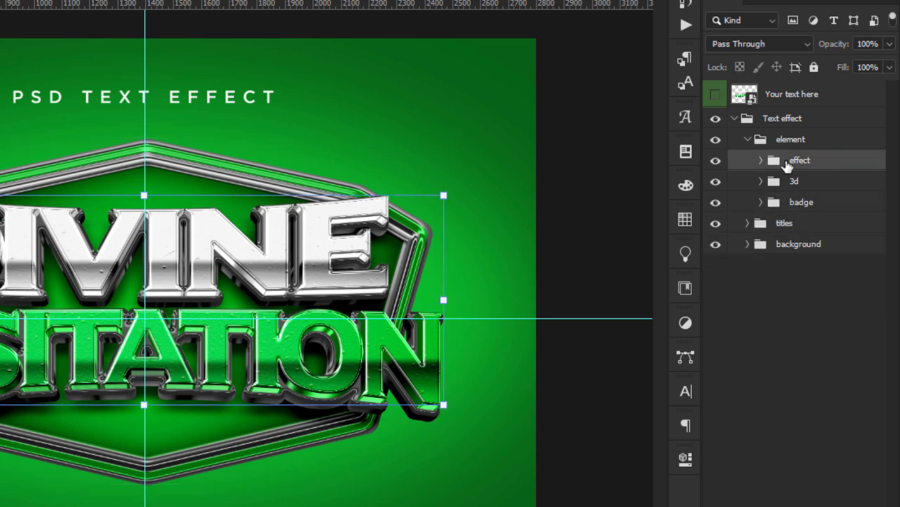
click(794, 142)
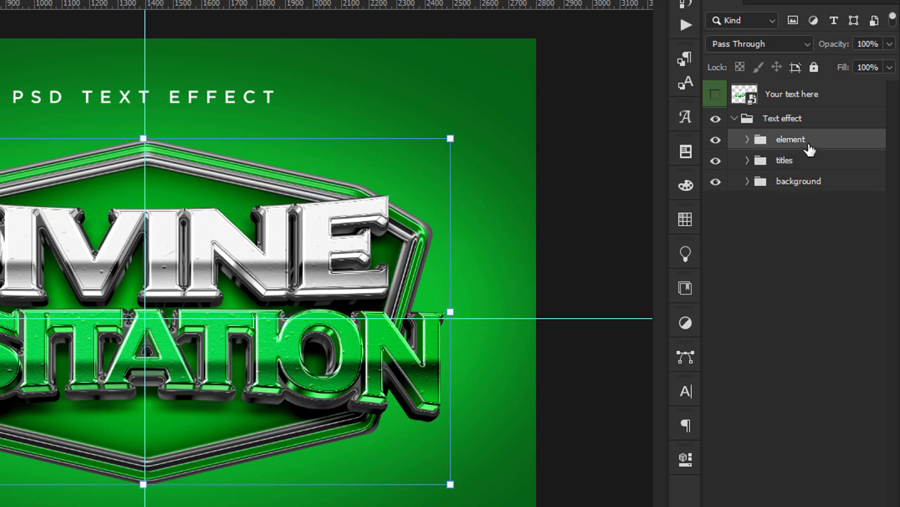
right_click(809, 149)
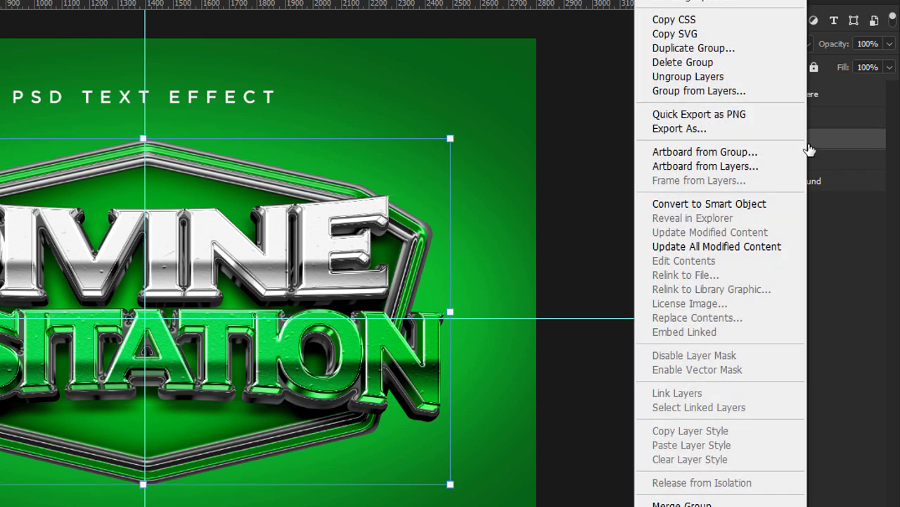
click(731, 206)
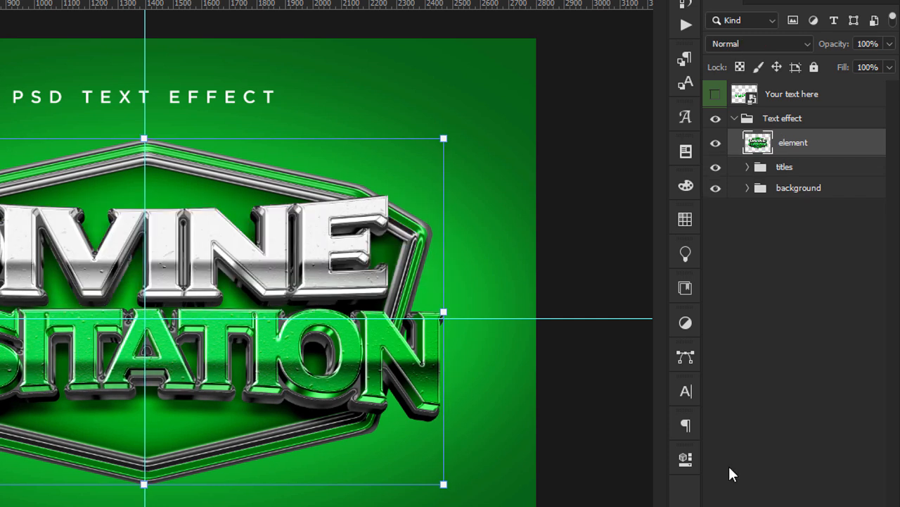
Drag the element smart object into the Untitled-1 flyer document.
right_click(811, 149)
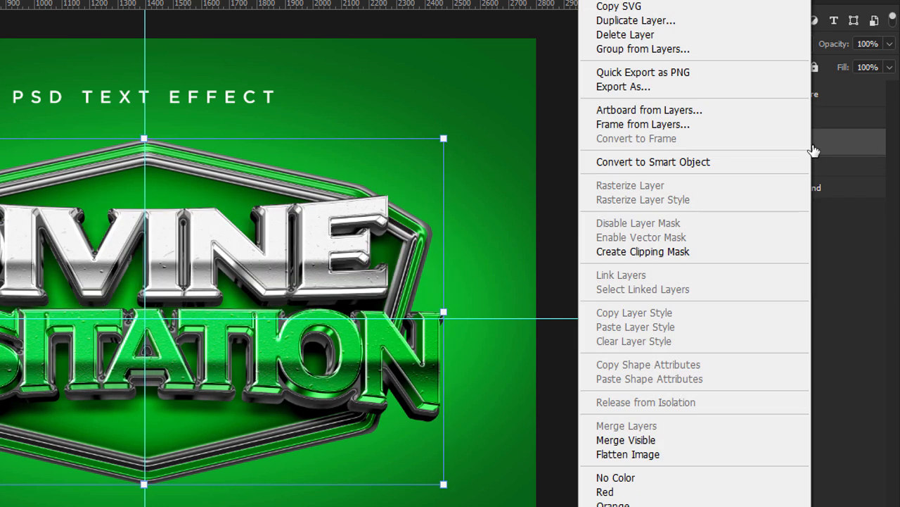
click(674, 163)
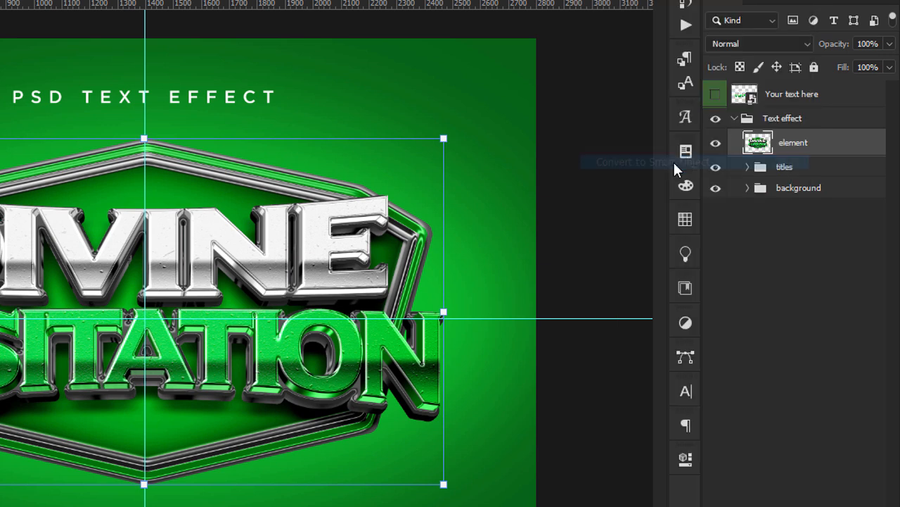
drag(791, 149, 405, 232)
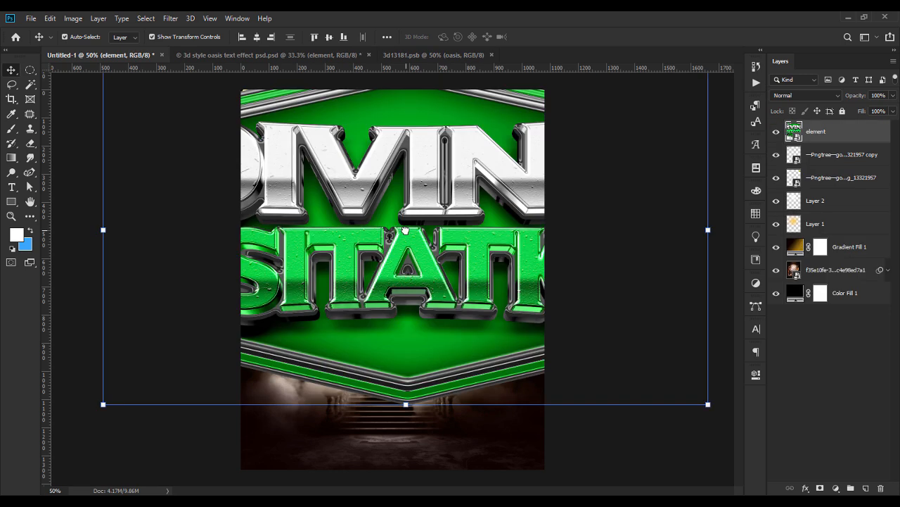
Shrink the badge, move it near the flyer's top and centre it horizontally.
drag(406, 405, 387, 283)
drag(458, 272, 398, 202)
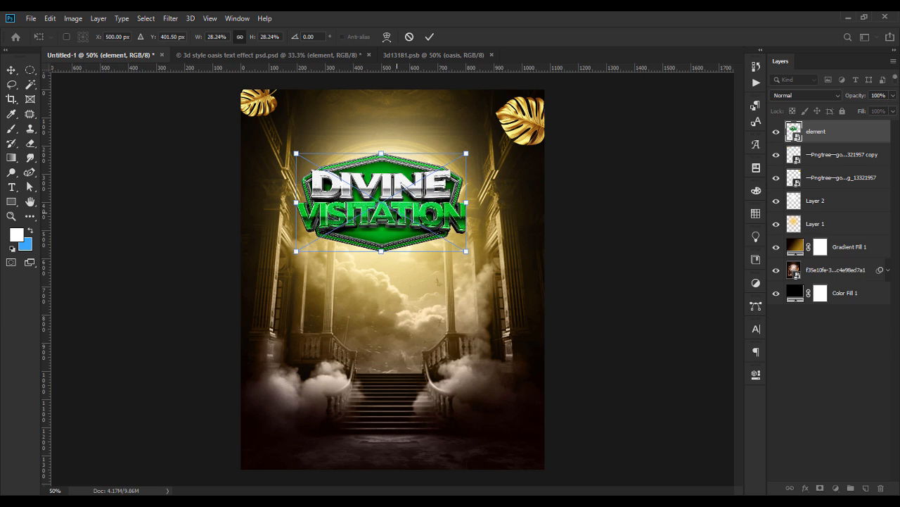
key(Return)
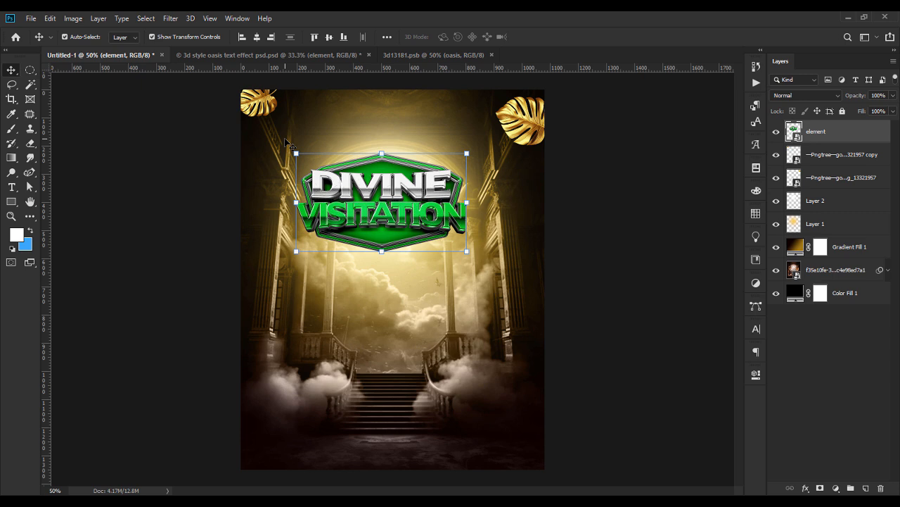
click(257, 37)
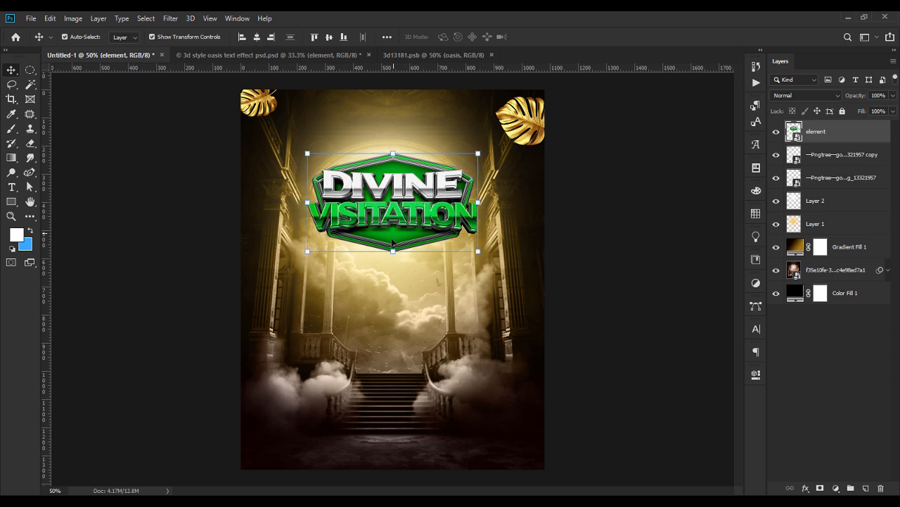
drag(393, 251, 394, 243)
key(Return)
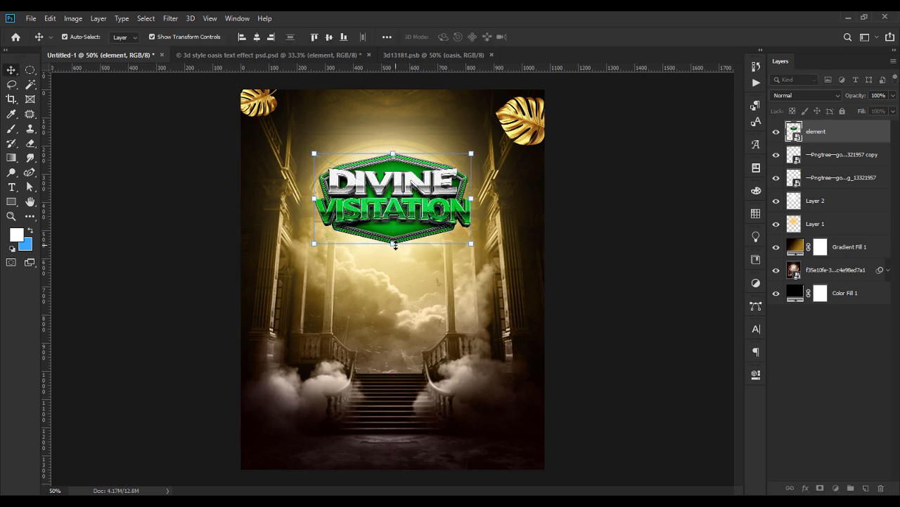
click(602, 271)
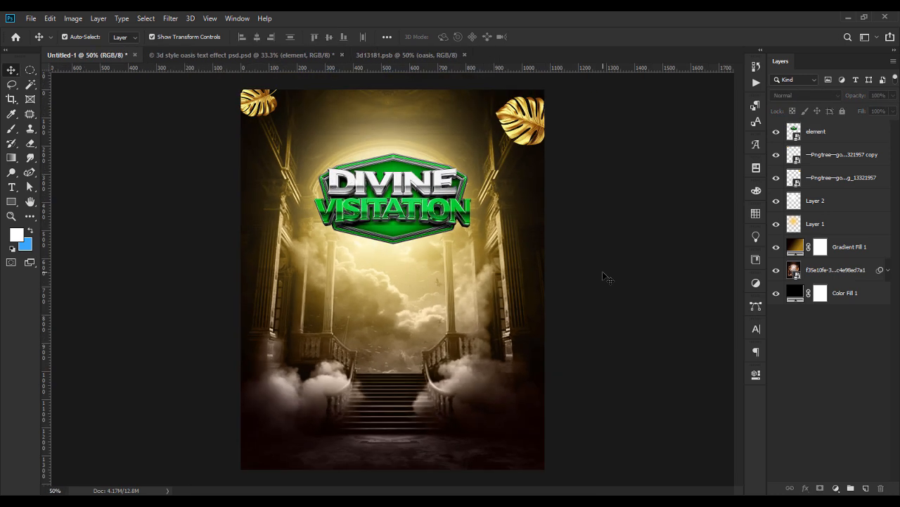
click(421, 219)
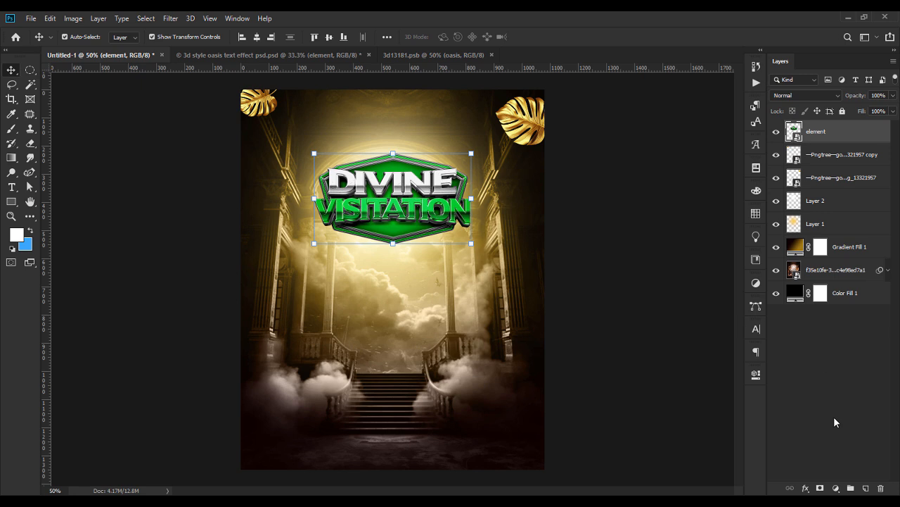
Add a Hue/Saturation layer clipped to the badge, targeting the Greens range.
click(835, 489)
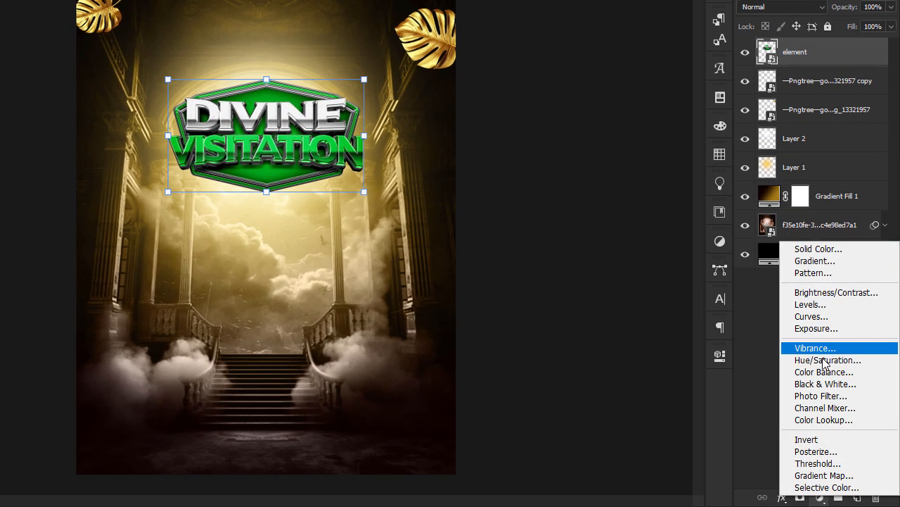
click(824, 360)
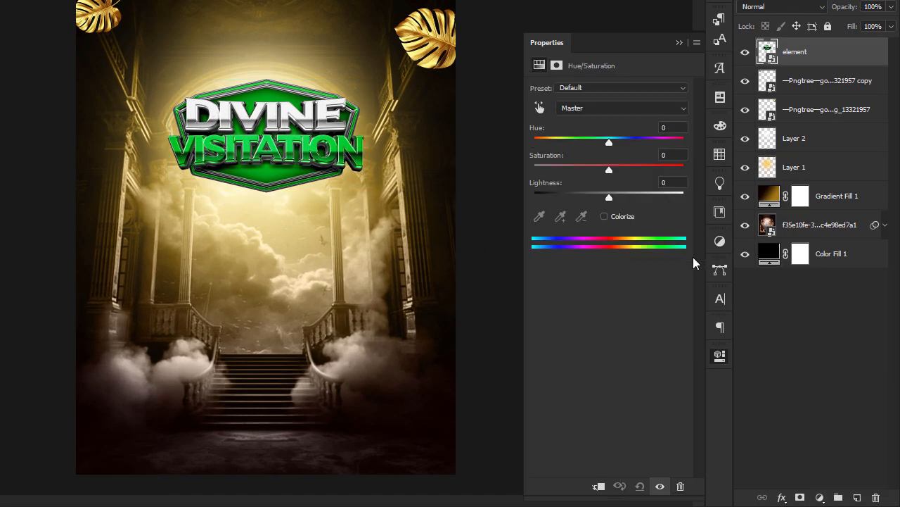
click(599, 486)
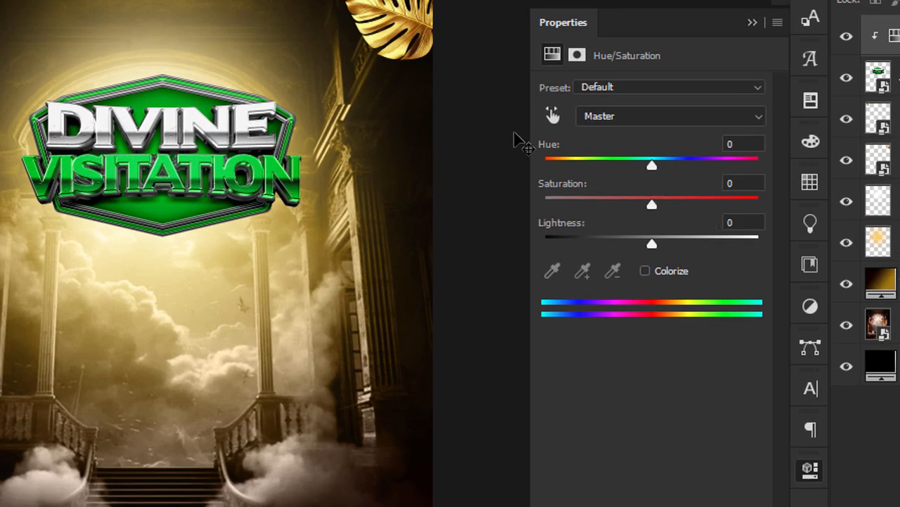
click(628, 117)
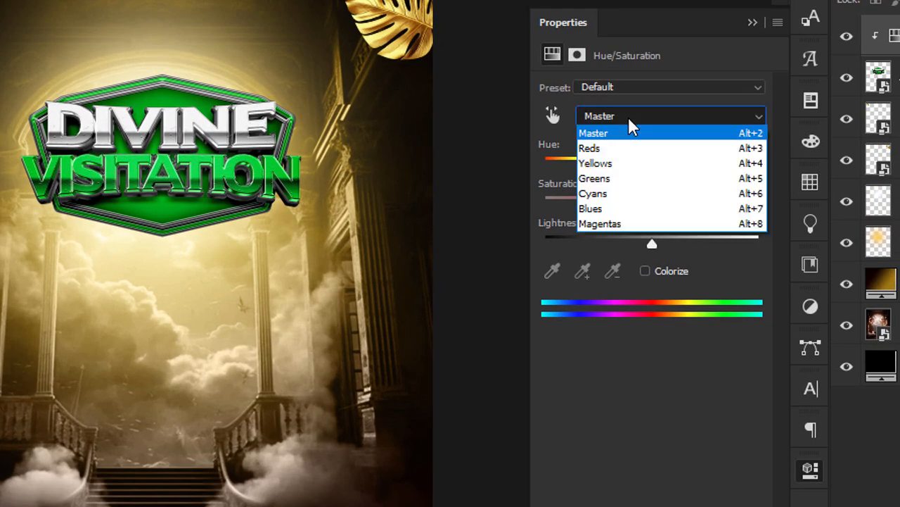
click(610, 179)
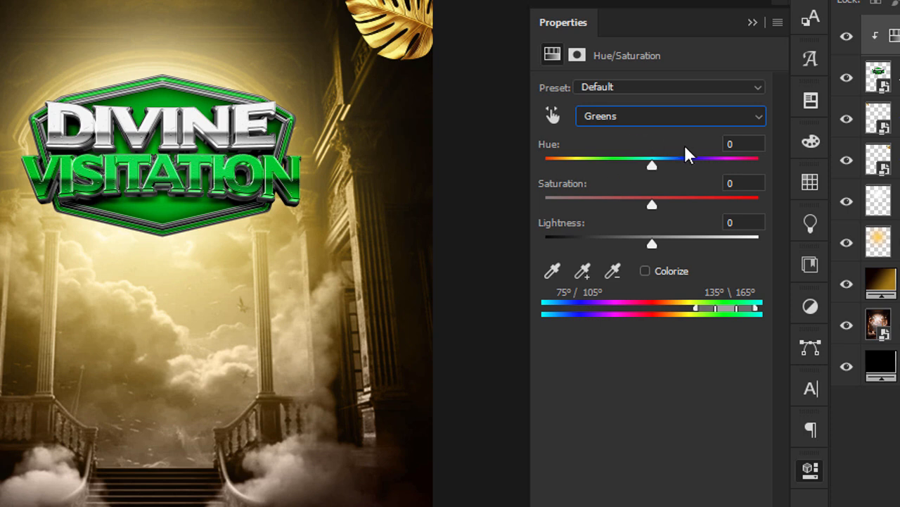
Try Greens hue 42 and saturation +31, briefly toggling Colorize on and off.
click(742, 143)
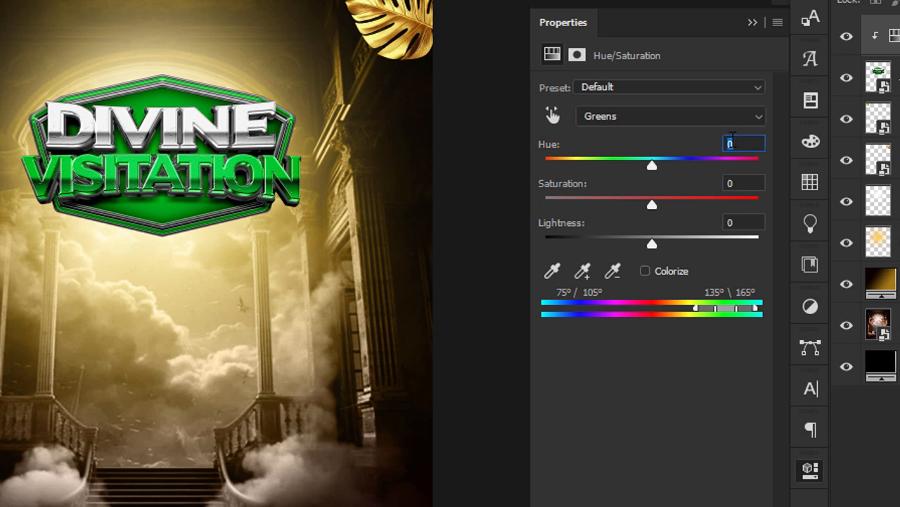
text(42)
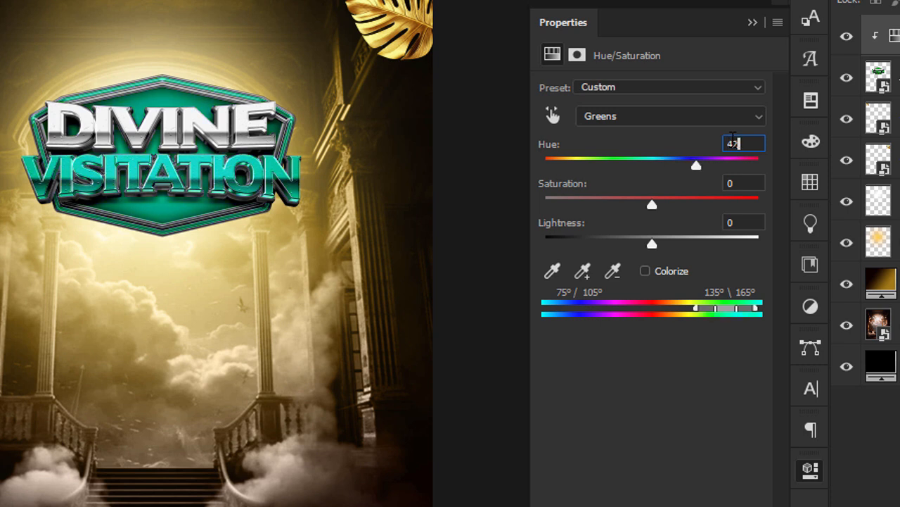
click(755, 185)
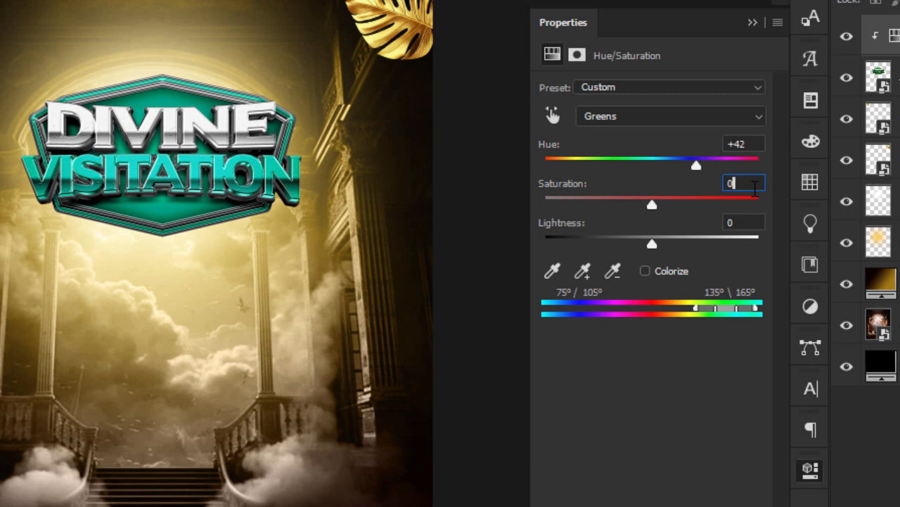
text(31)
click(745, 225)
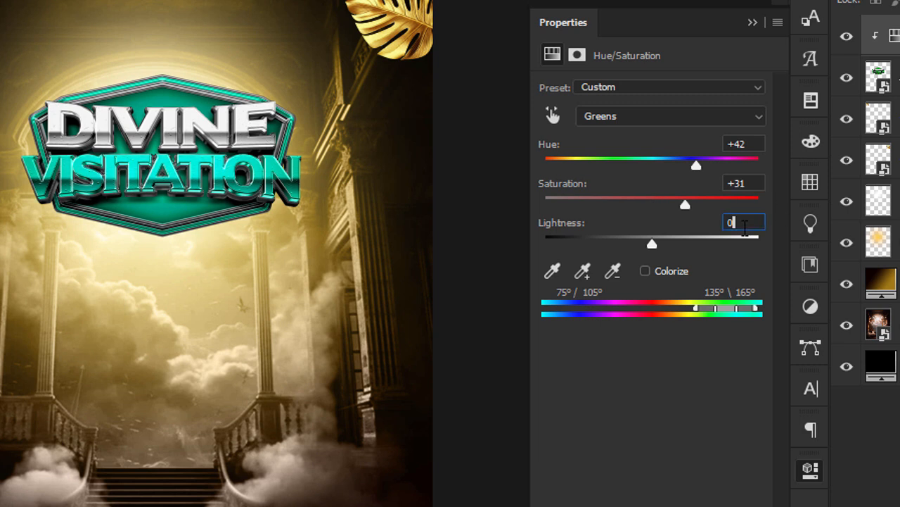
click(651, 267)
click(651, 268)
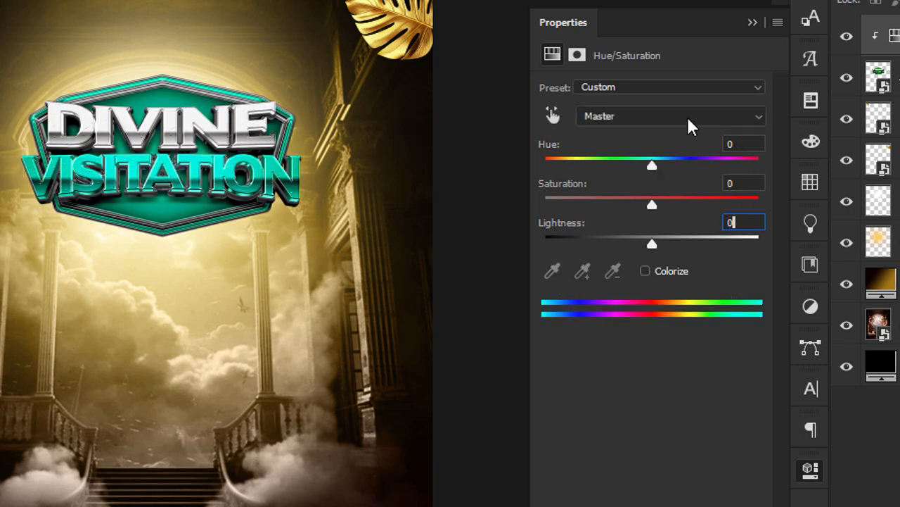
Try Greens lightness +5 and flip the hue shift negative.
click(661, 115)
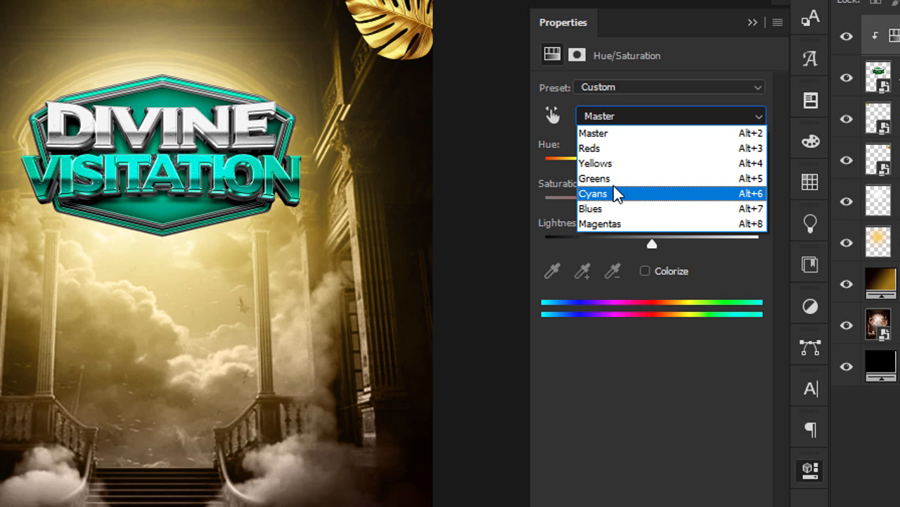
click(610, 178)
click(750, 219)
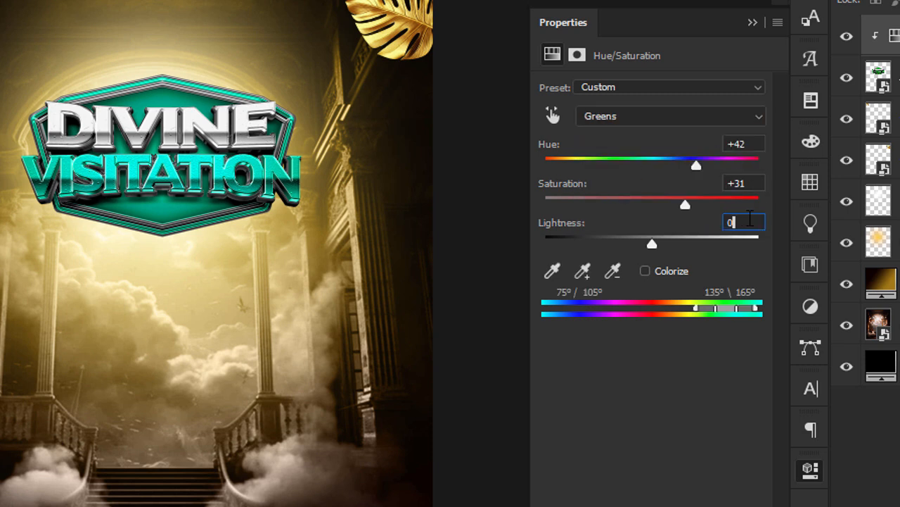
text(5)
click(748, 139)
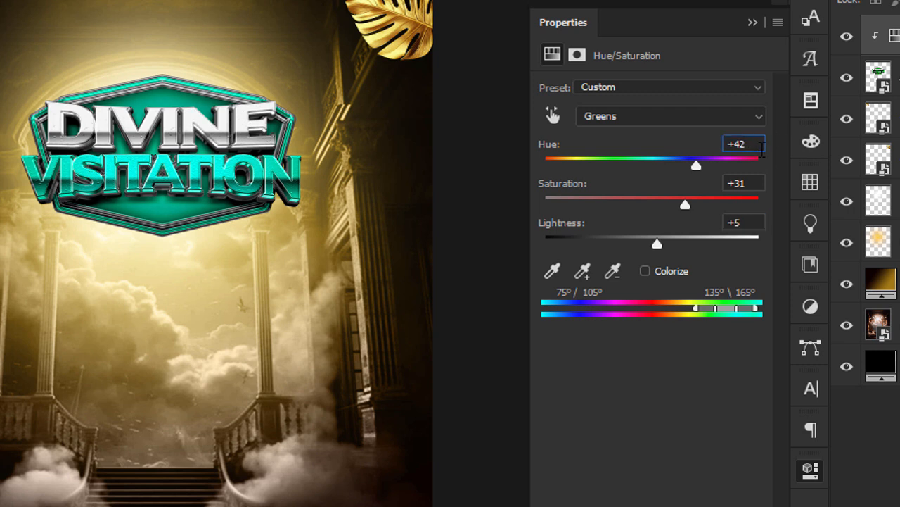
key(BackSpace)
text(-)
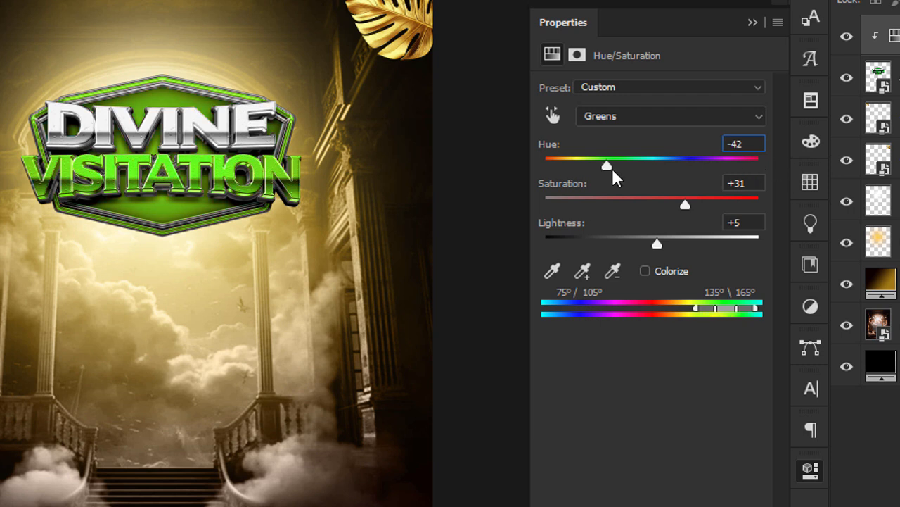
drag(605, 166, 656, 168)
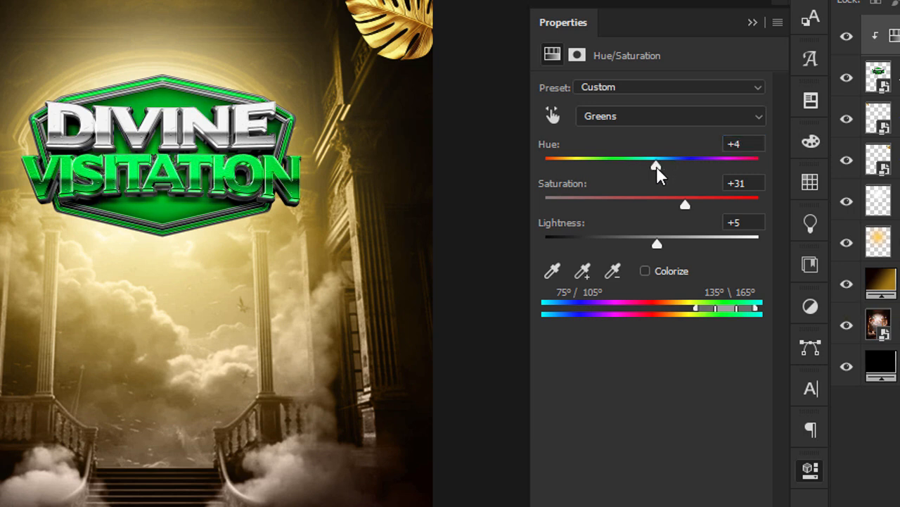
Set Greens to Hue -81, Saturation +46, Lightness -19 and compare before/after.
click(732, 144)
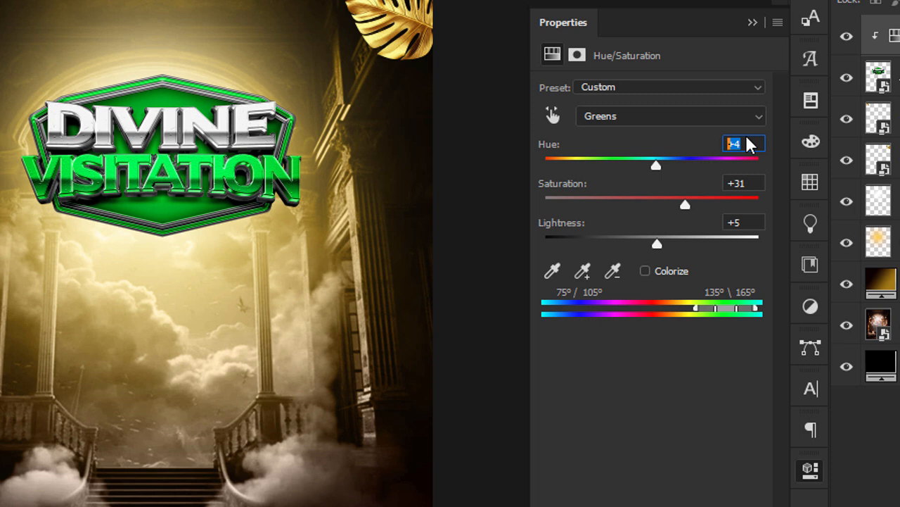
text(-81)
click(757, 182)
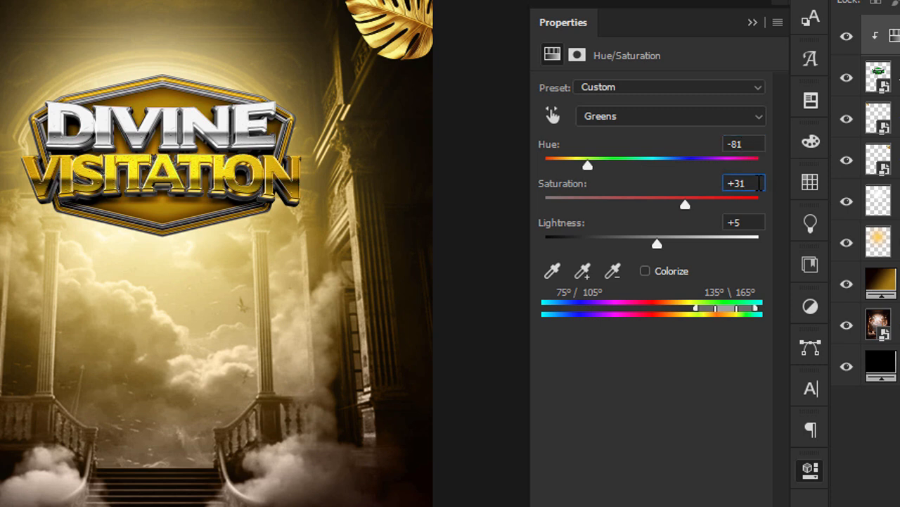
key(BackSpace)
key(BackSpace)
key(BackSpace)
text(+46)
click(746, 223)
key(BackSpace)
key(BackSpace)
text(-19)
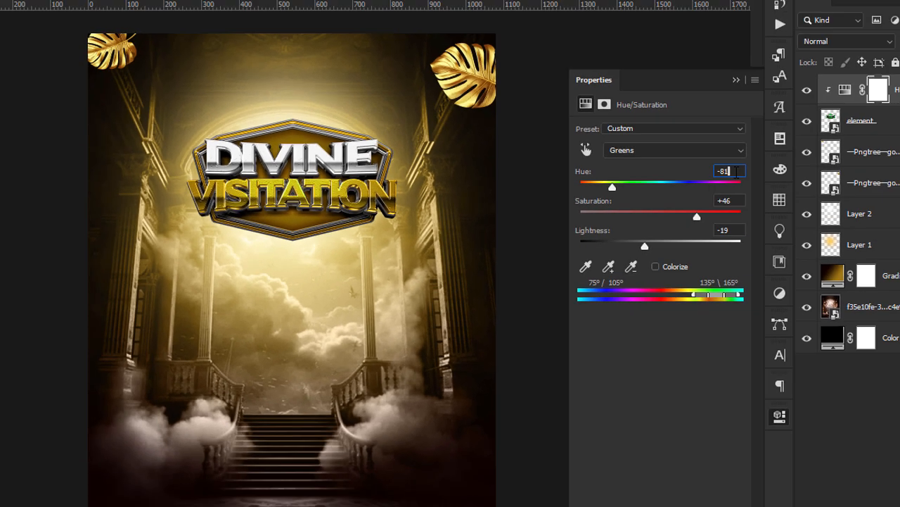
click(750, 144)
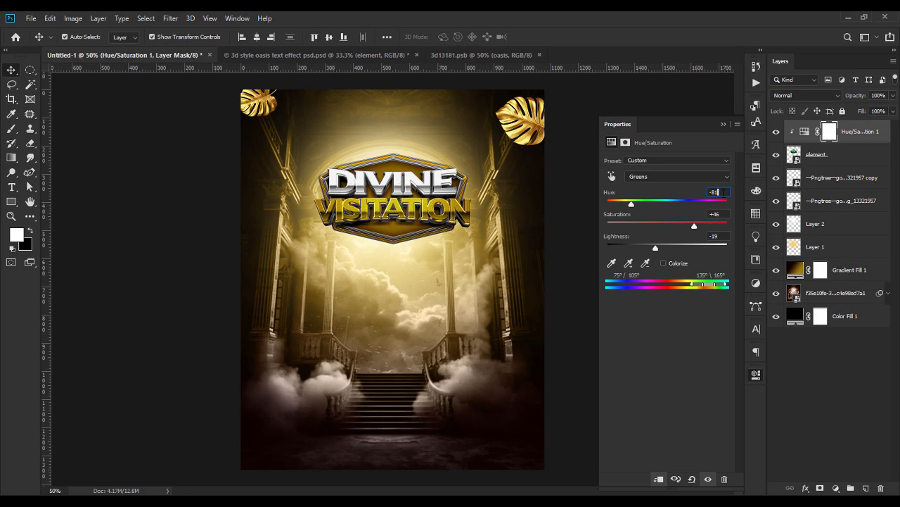
click(723, 124)
click(776, 132)
click(776, 132)
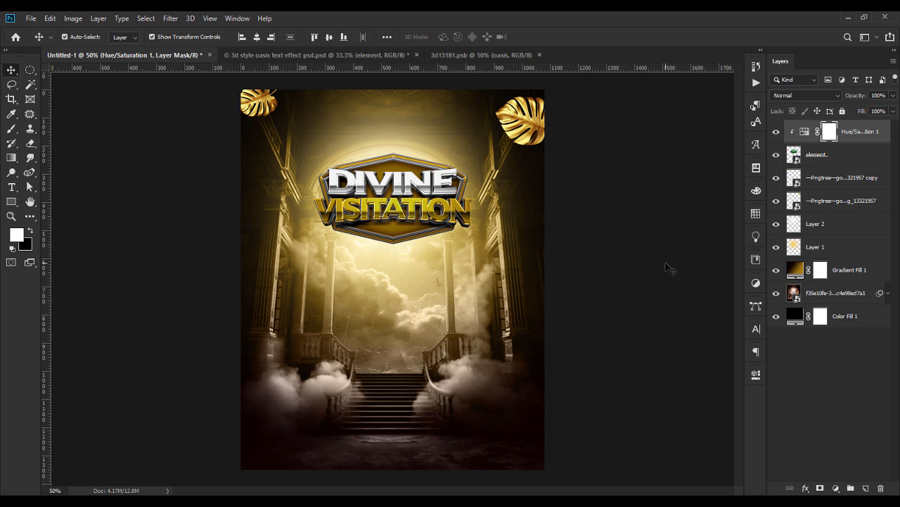
Place the scaled gold column image below the element layer and clip the hue adjustment to the logo.
click(826, 163)
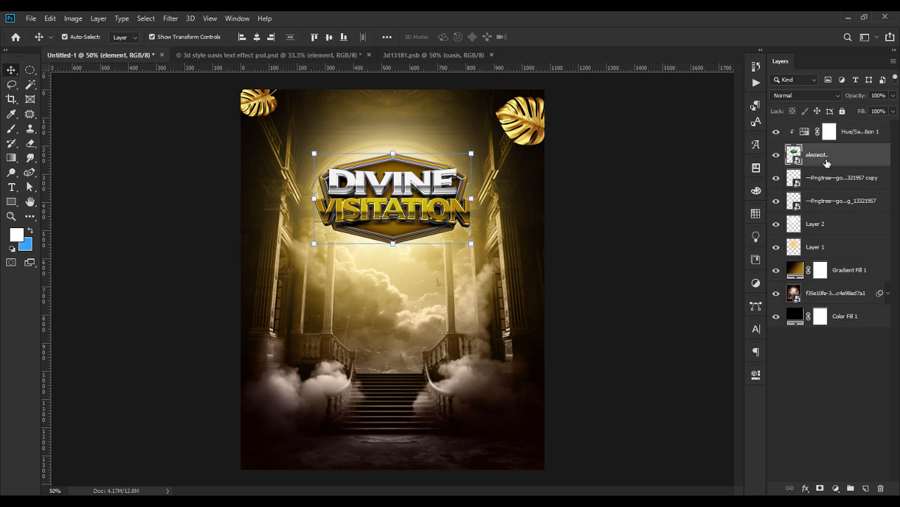
key(alt+Tab)
drag(202, 148, 412, 268)
key(Return)
drag(824, 165, 824, 189)
right_click(842, 139)
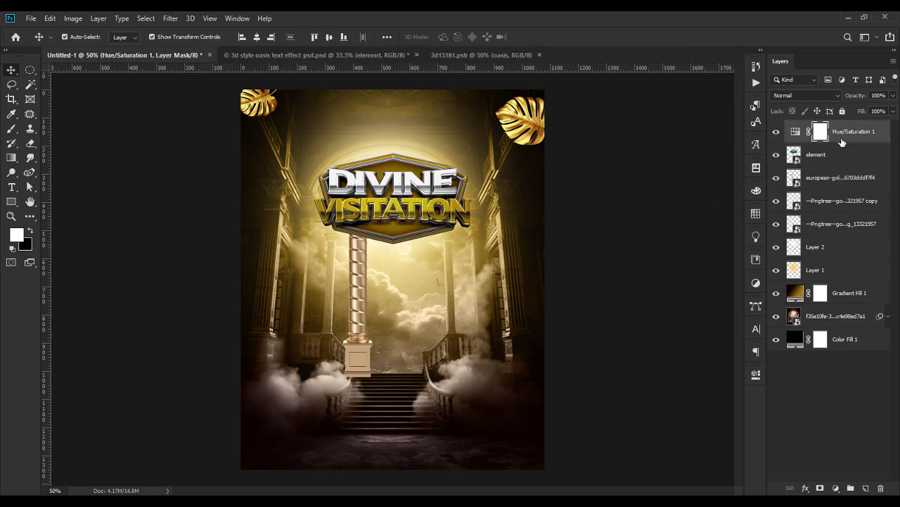
click(757, 239)
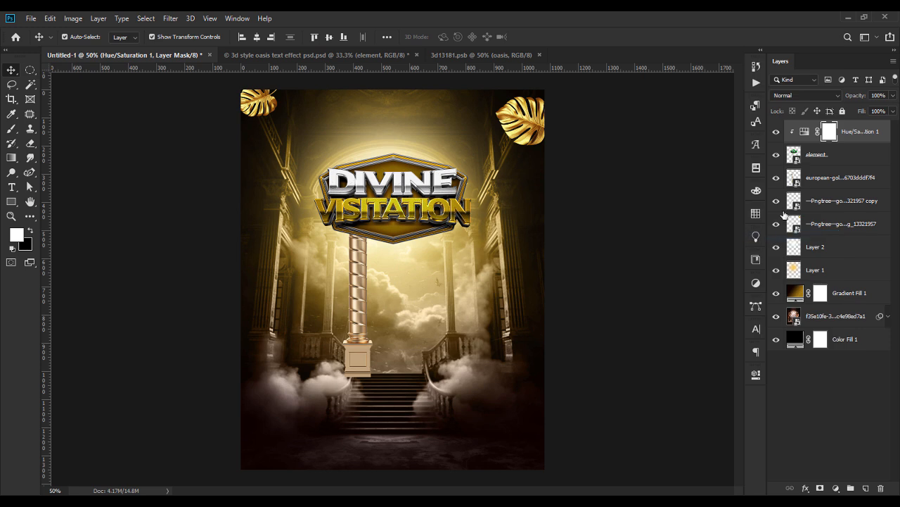
Tilt the gold column about ten degrees and nudge it slightly down.
click(835, 177)
key(ctrl+t)
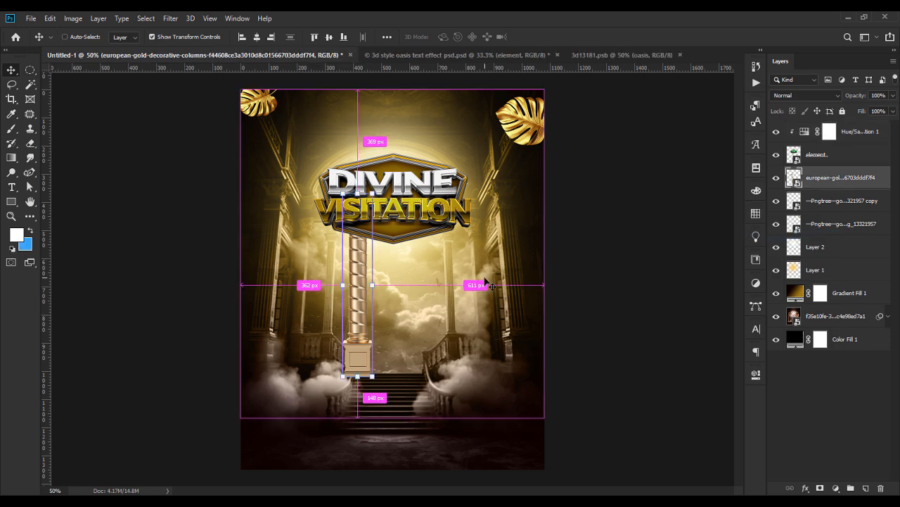
mouse_move(424, 284)
mouse_down()
mouse_move(432, 271)
mouse_move(416, 269)
mouse_up()
drag(364, 281, 365, 287)
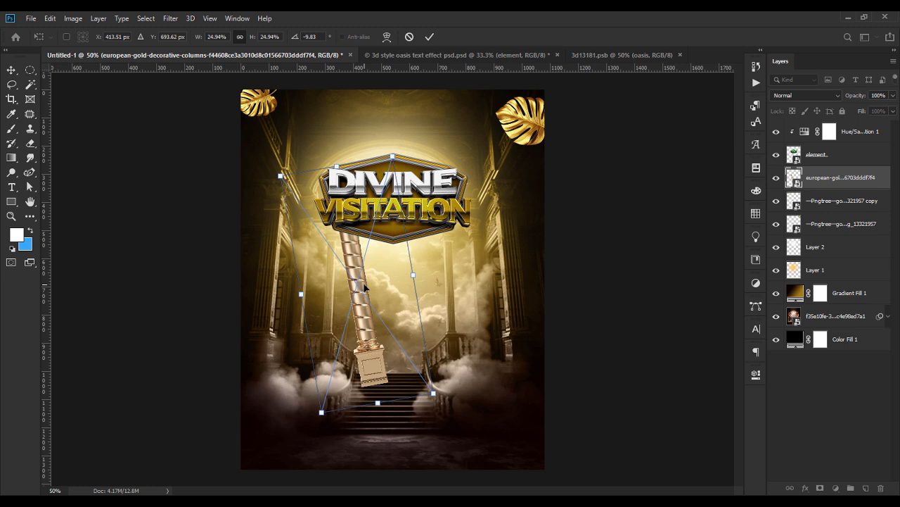
key(Return)
Try a horizontally mirrored copy of the column on the right, then delete it.
key(ctrl)
key(ctrl+j)
key(ctrl+t)
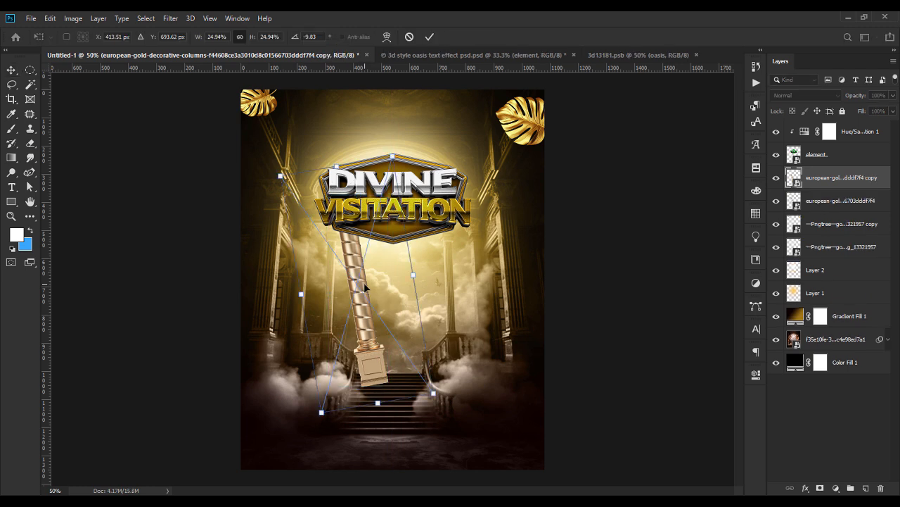
right_click(366, 286)
click(398, 415)
drag(344, 315, 427, 317)
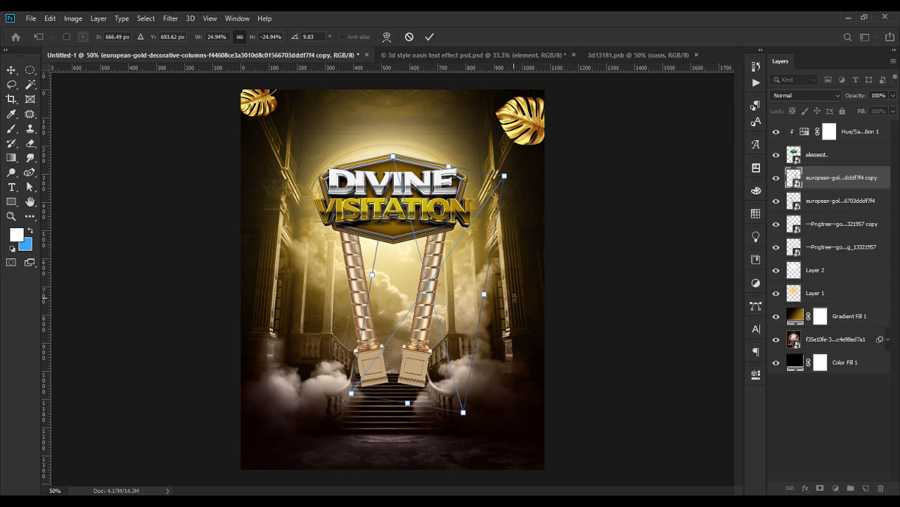
key(Return)
key(Delete)
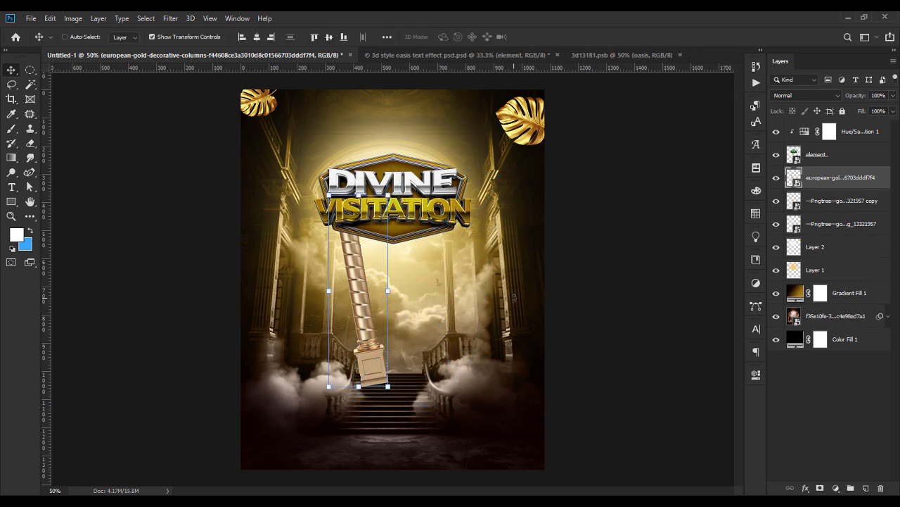
Retilt the gold column to about -7.5 degrees.
click(404, 277)
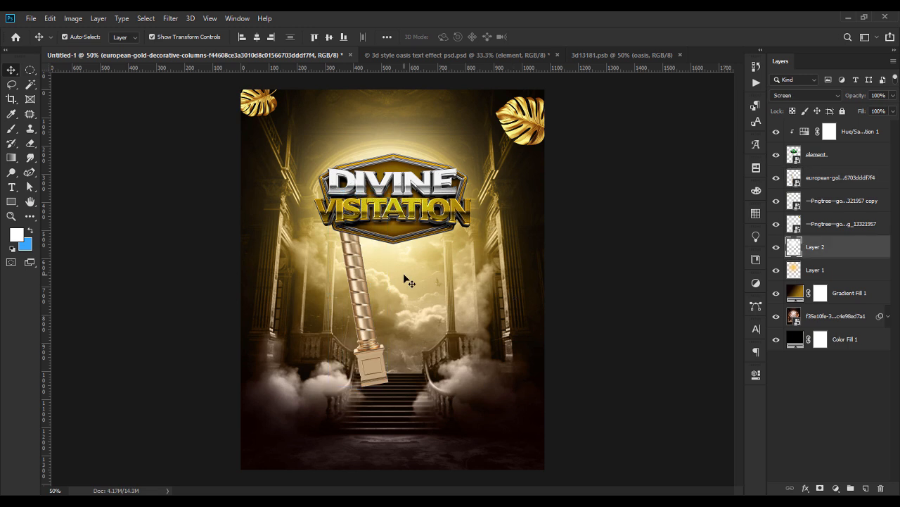
click(385, 289)
key(ctrl+t)
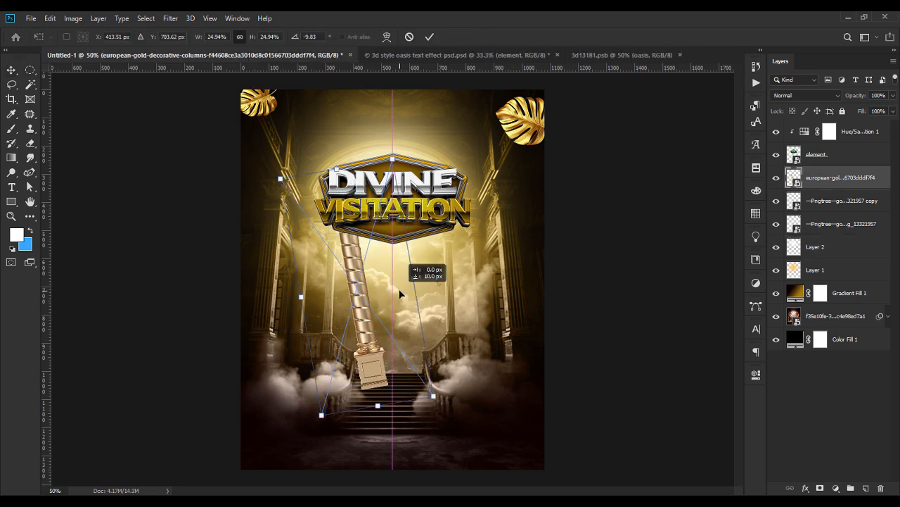
drag(431, 288, 431, 280)
key(Return)
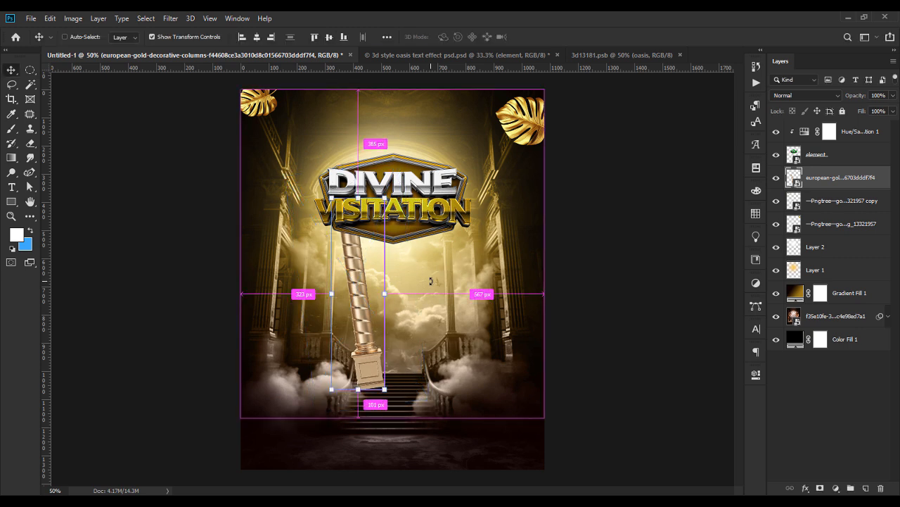
Duplicate the column, flip the copy horizontally, and move it to the right side.
key(ctrl+j)
key(ctrl+t)
right_click(370, 284)
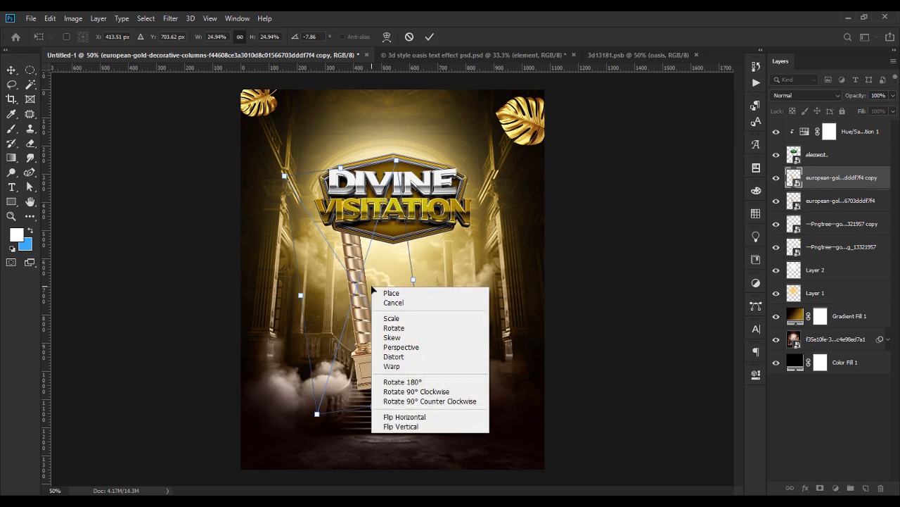
click(404, 416)
drag(366, 296, 451, 296)
key(Return)
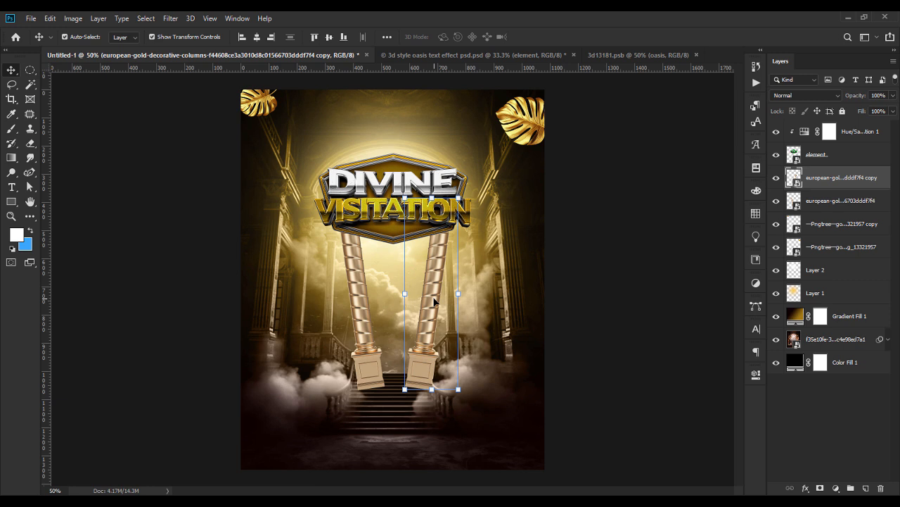
Group both column layers and centre the group horizontally on the flyer.
ctrl+click(845, 198)
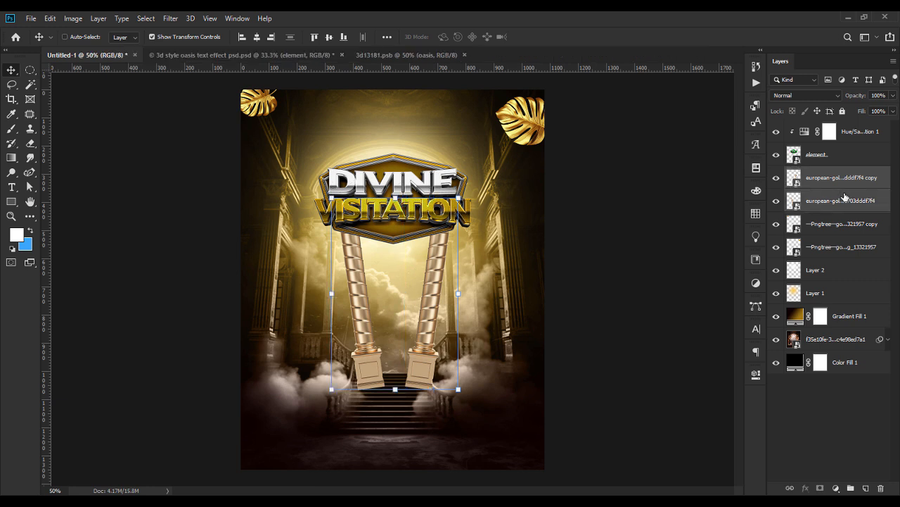
key(ctrl+g)
click(257, 36)
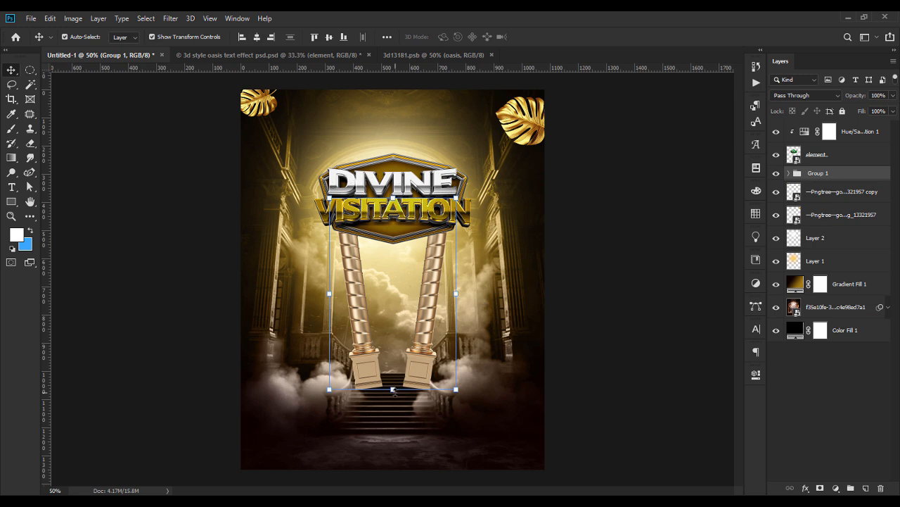
click(626, 338)
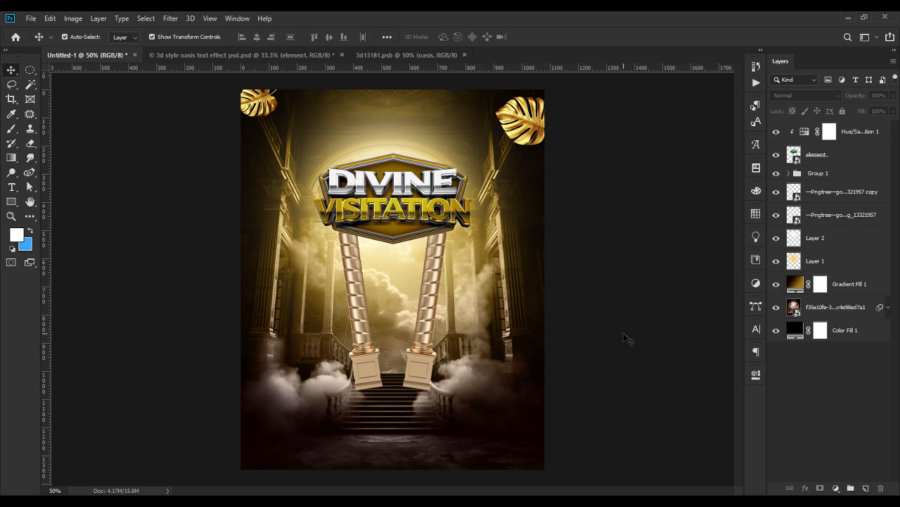
click(825, 177)
Add a colorized Hue/Saturation adjustment clipped to the Group 1 pillars.
click(835, 487)
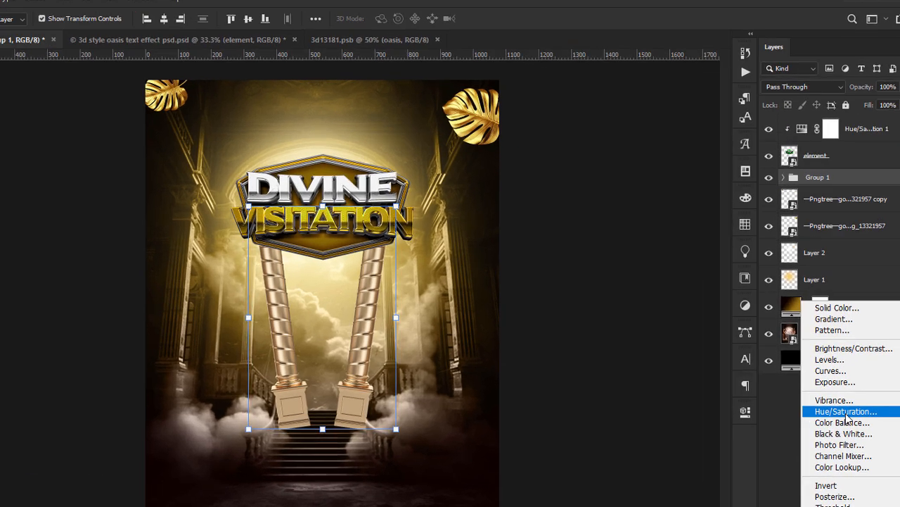
click(835, 371)
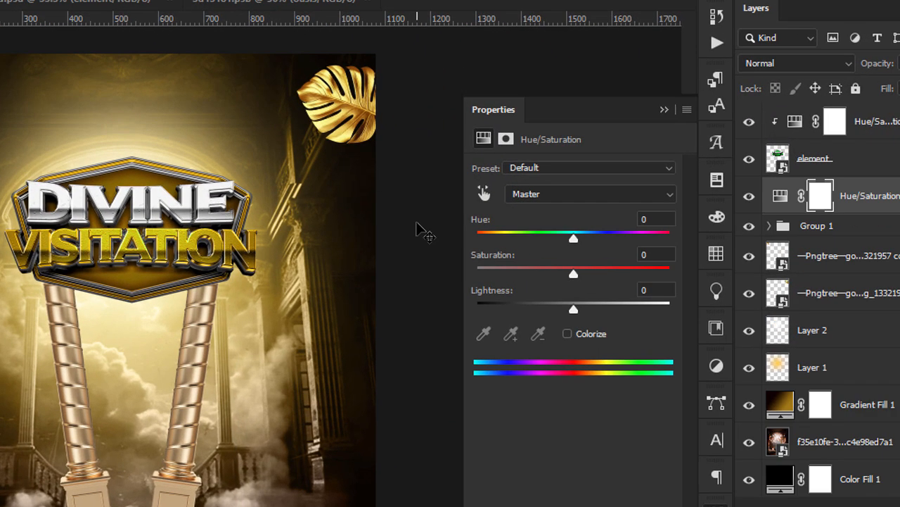
click(568, 333)
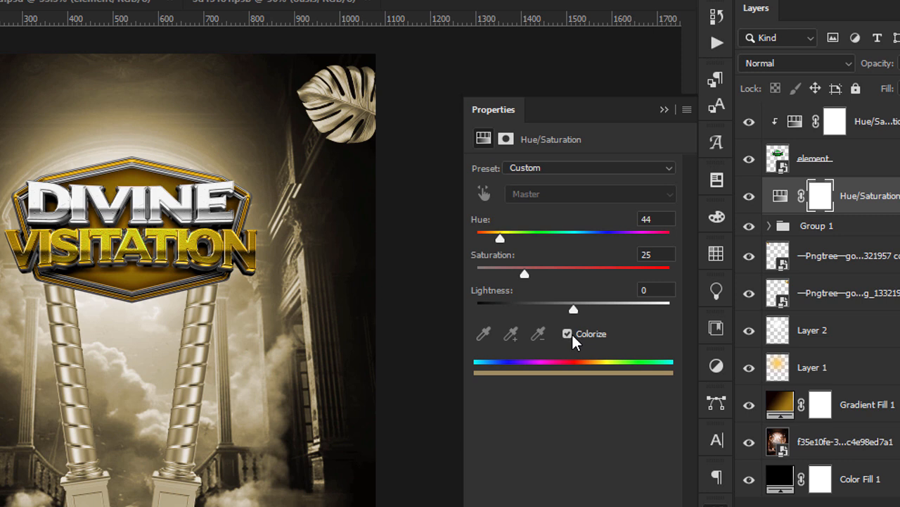
key(ctrl+alt+g)
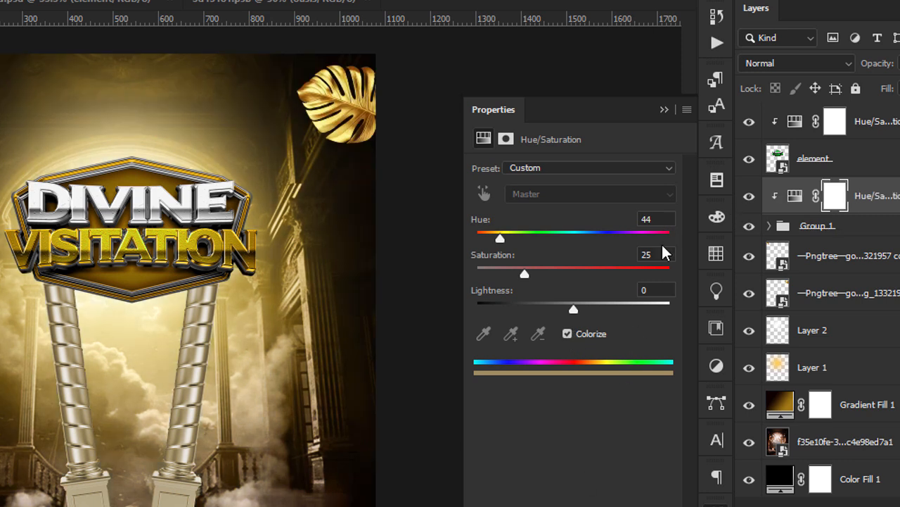
click(656, 219)
key(Return)
click(567, 333)
click(567, 333)
Set the pillar tint to Hue +42, Saturation +31 and Lightness +5.
drag(664, 222, 606, 209)
text(42)
key(Tab)
text(31)
key(Tab)
text(5)
click(665, 222)
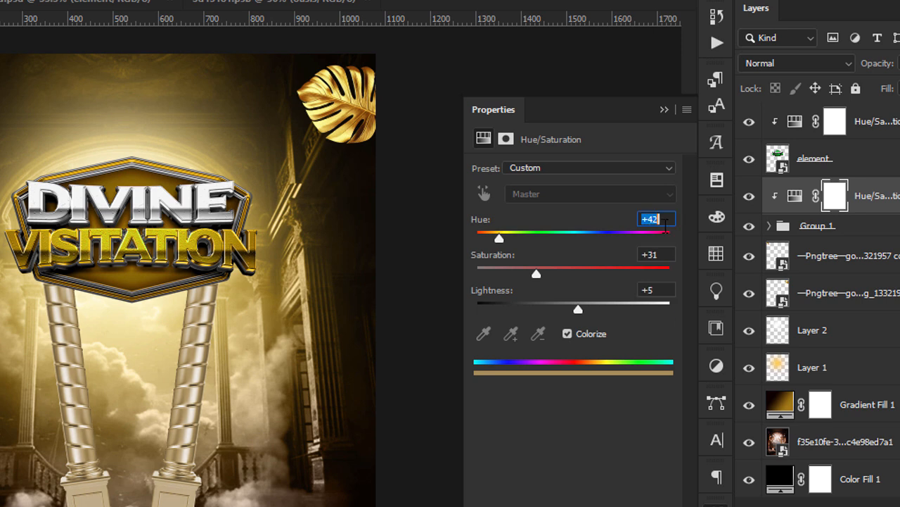
click(664, 109)
click(750, 197)
click(749, 197)
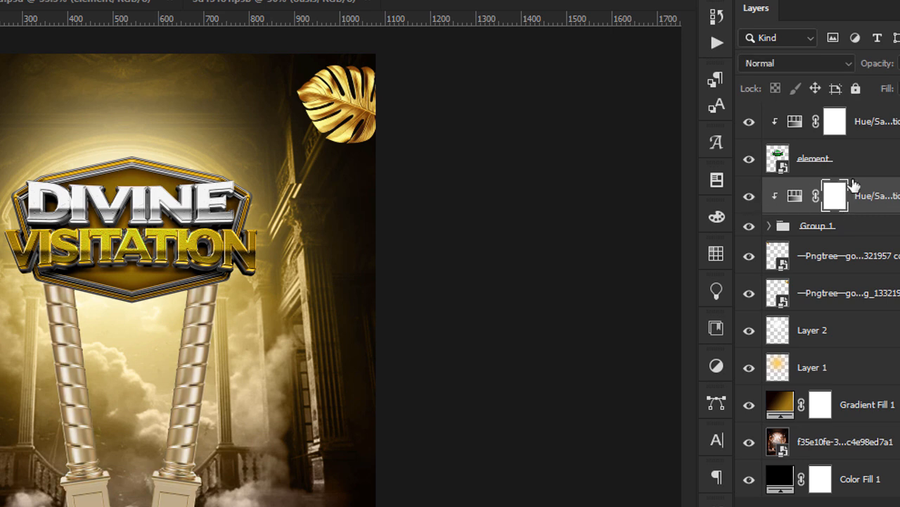
Change the pillar tint's blend mode to Hard Light.
click(798, 62)
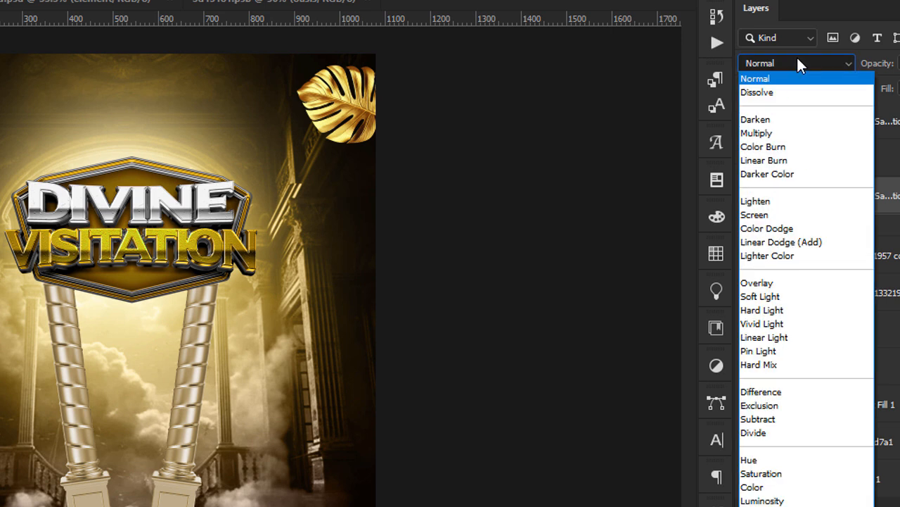
click(778, 312)
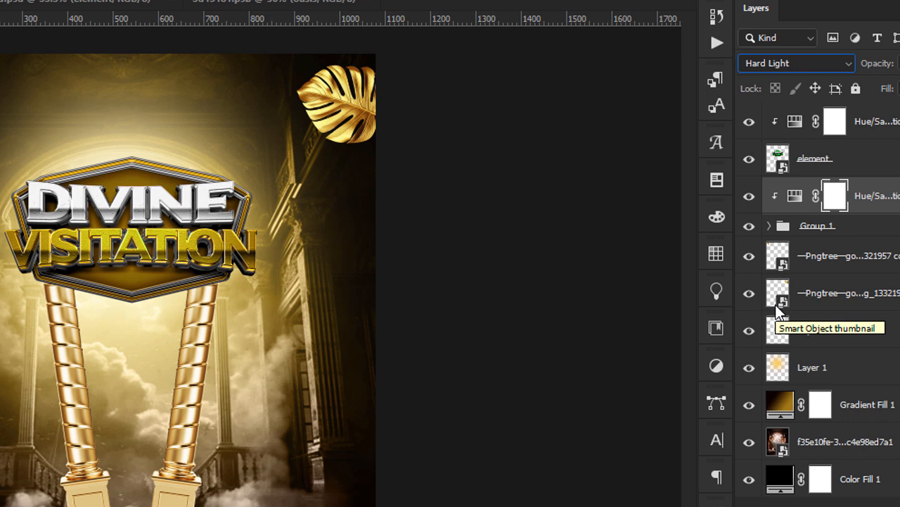
click(458, 321)
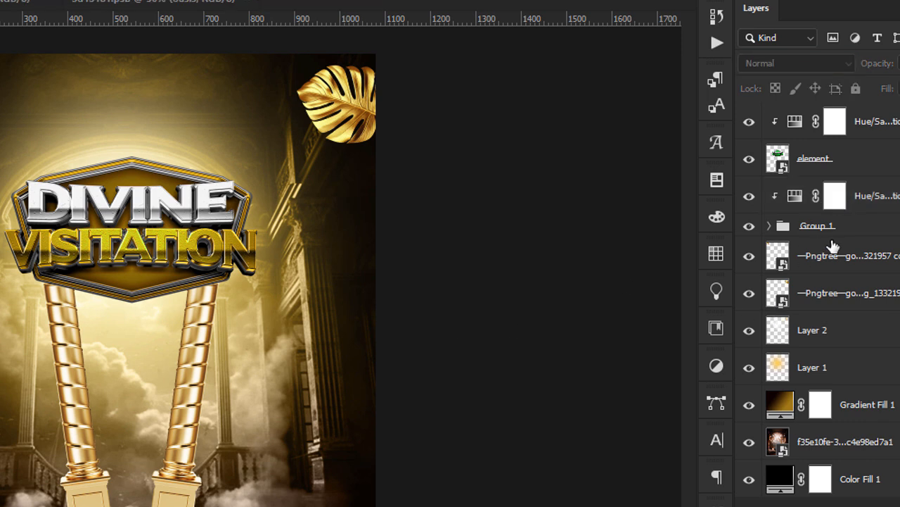
click(841, 229)
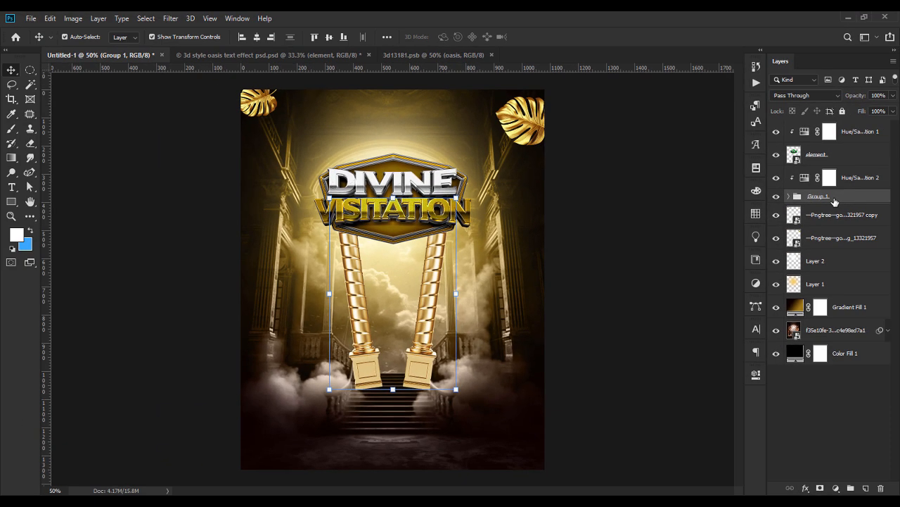
click(681, 185)
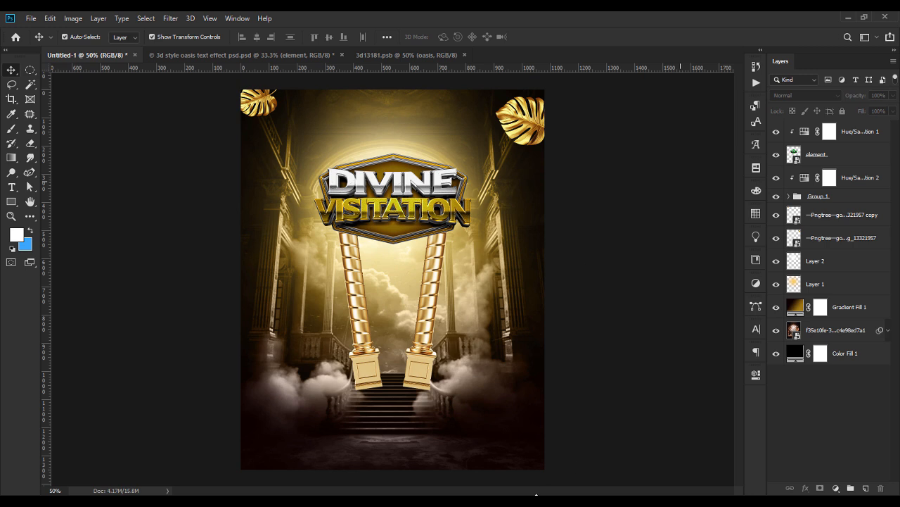
click(537, 500)
Place the doves image at about 7% size to the left of VISITATION.
drag(140, 243, 331, 260)
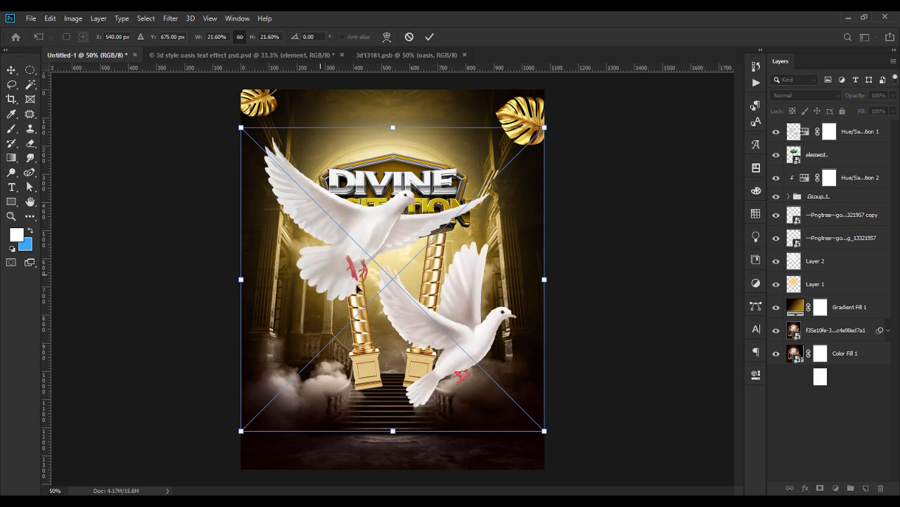
drag(544, 279, 306, 248)
drag(274, 281, 475, 185)
key(Return)
Move the dove copy below element, flip it horizontally, and shrink it at DIVINE's upper right.
drag(828, 132, 839, 218)
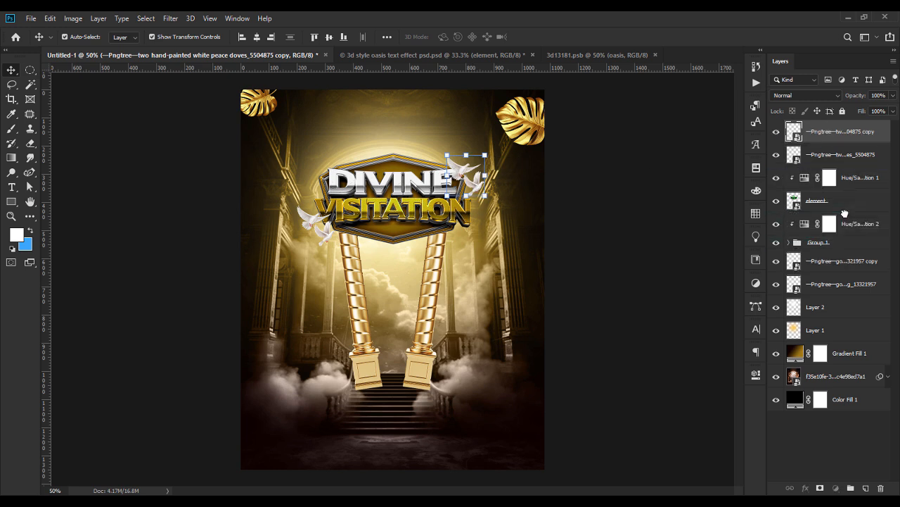
key(ctrl+t)
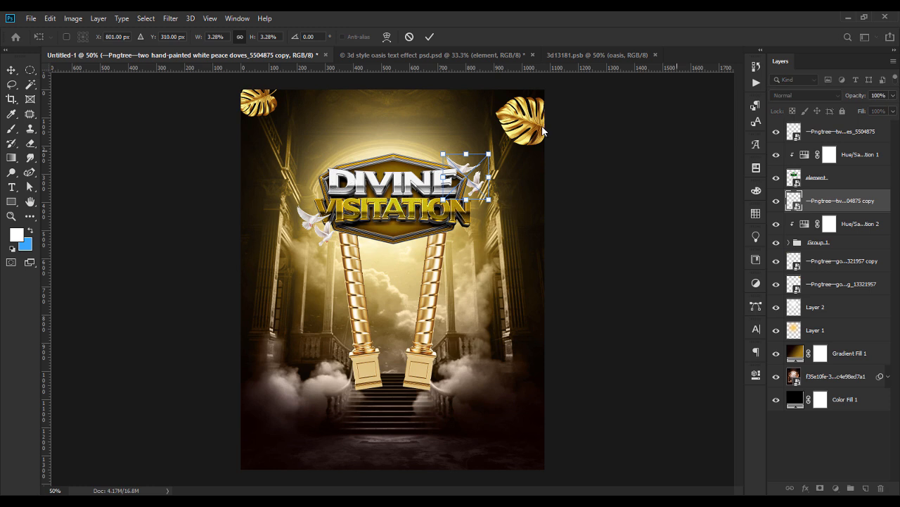
right_click(470, 184)
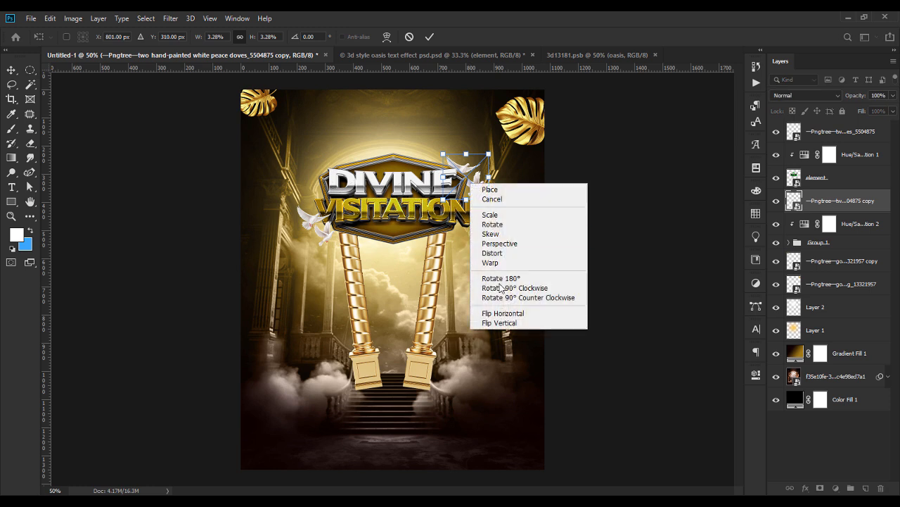
click(512, 321)
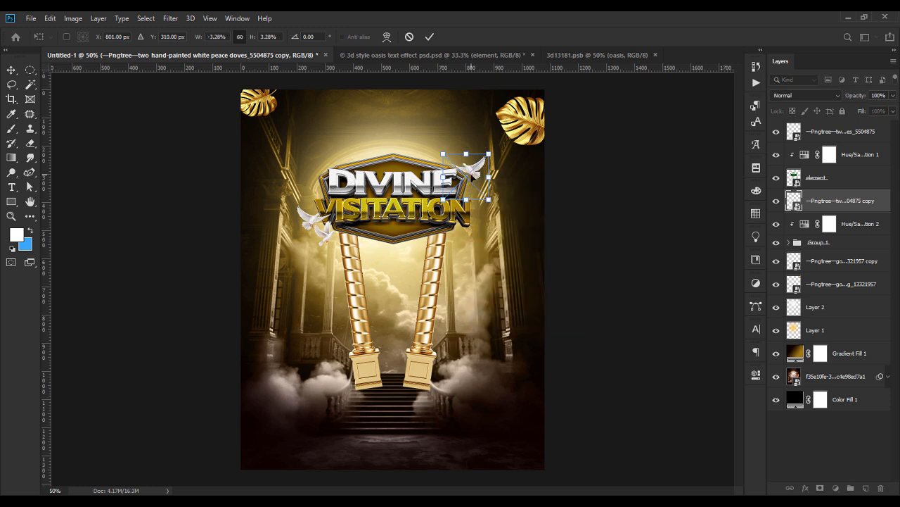
key(Return)
drag(485, 173, 472, 169)
key(Return)
click(611, 257)
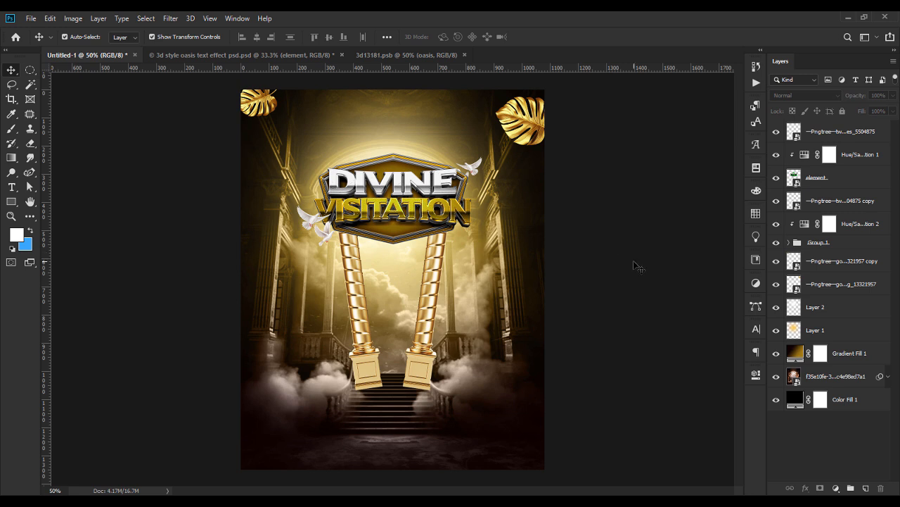
Stretch the light-leak image across the page, blend it in Screen, and move it below element.
click(468, 502)
drag(385, 147, 496, 326)
drag(522, 289, 550, 289)
key(Return)
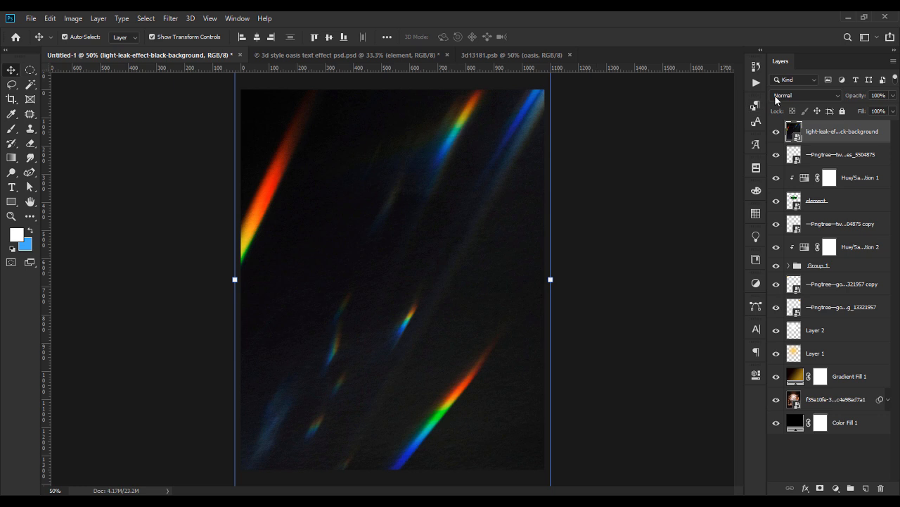
click(806, 95)
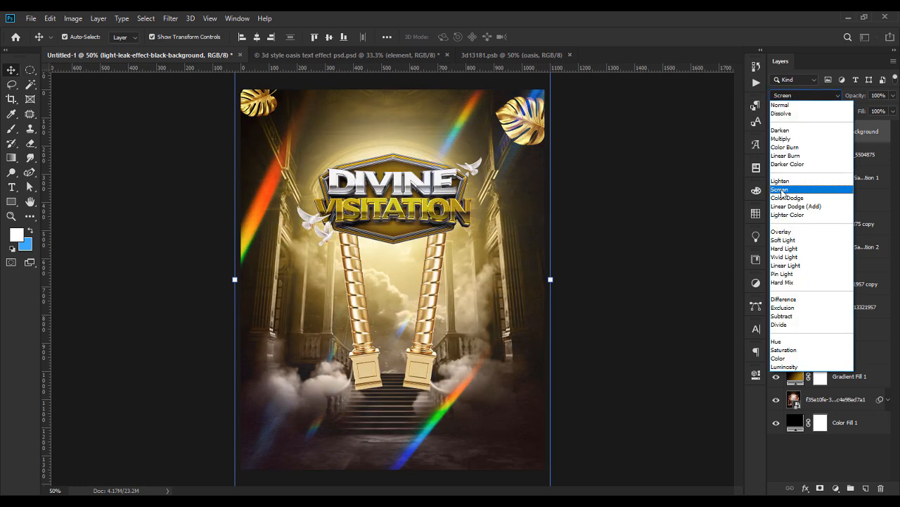
click(779, 190)
drag(843, 132, 849, 211)
click(649, 232)
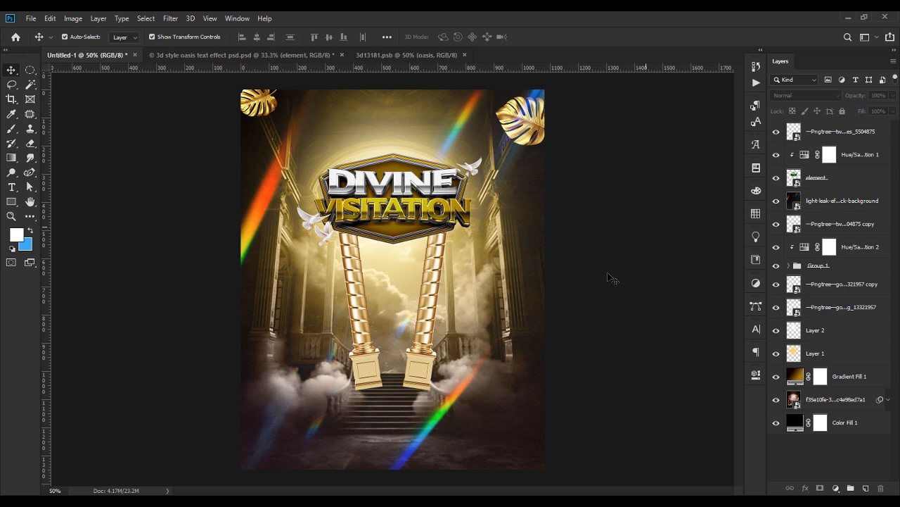
Place the two suited men's photo, scaled down, at the bottom centre of the flyer.
key(alt+Tab)
drag(194, 243, 363, 413)
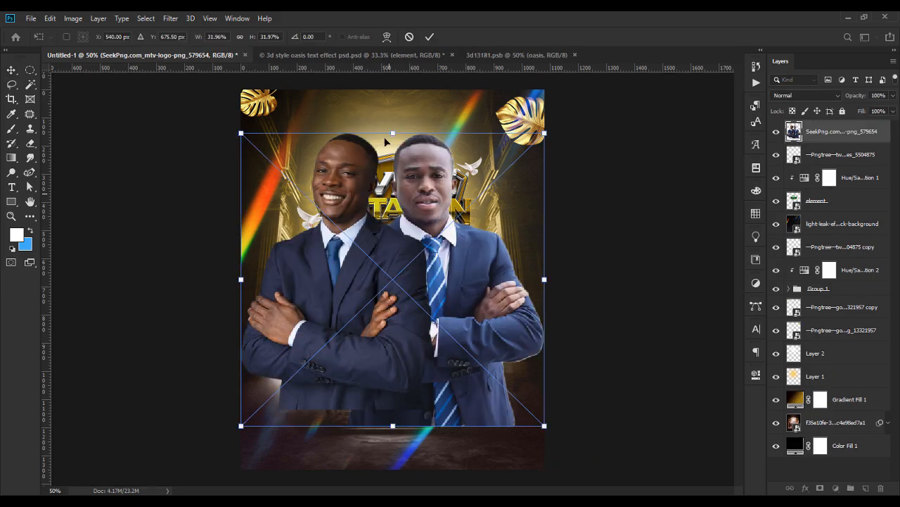
drag(392, 129, 394, 287)
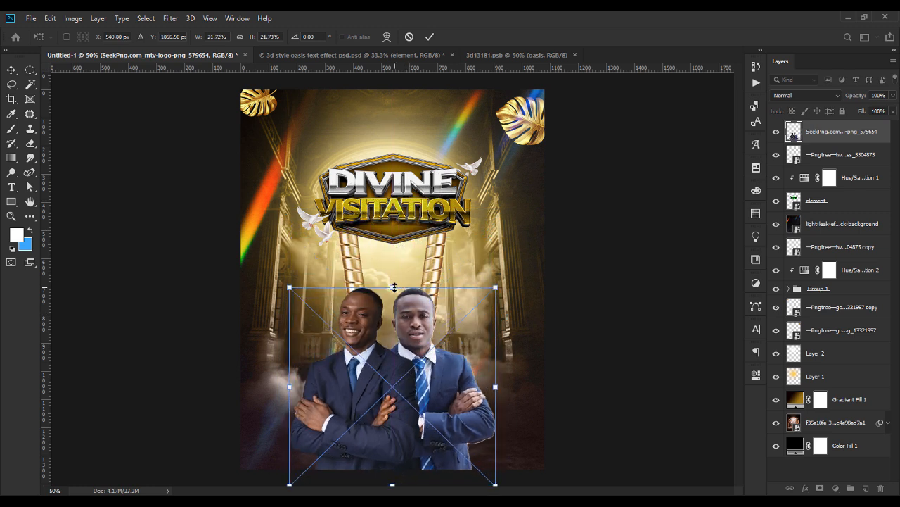
key(Return)
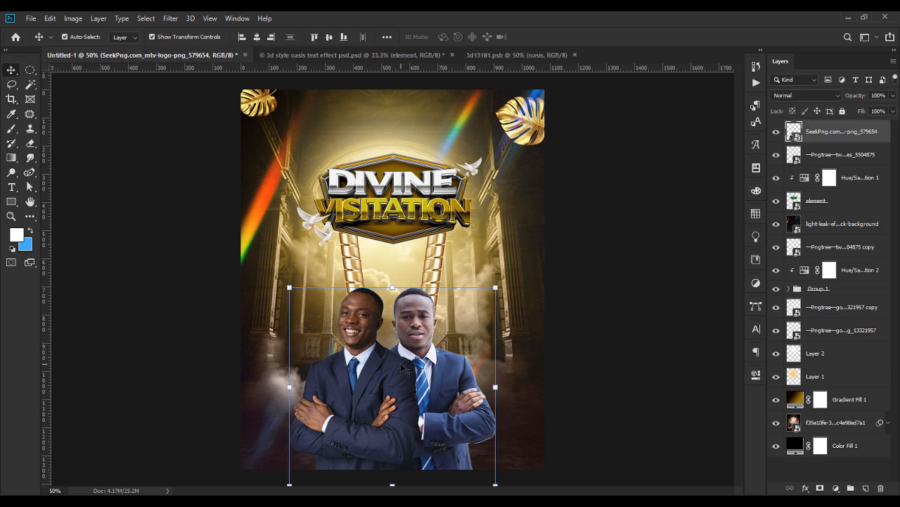
click(558, 246)
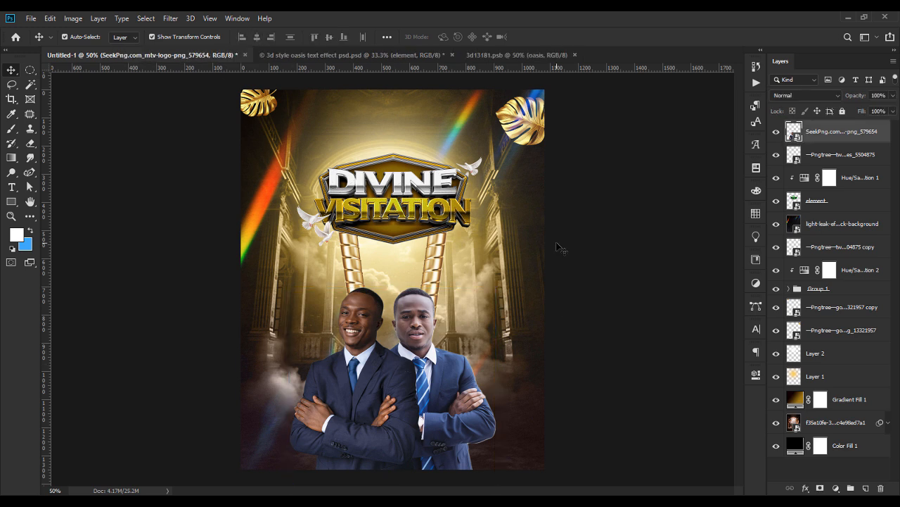
click(424, 347)
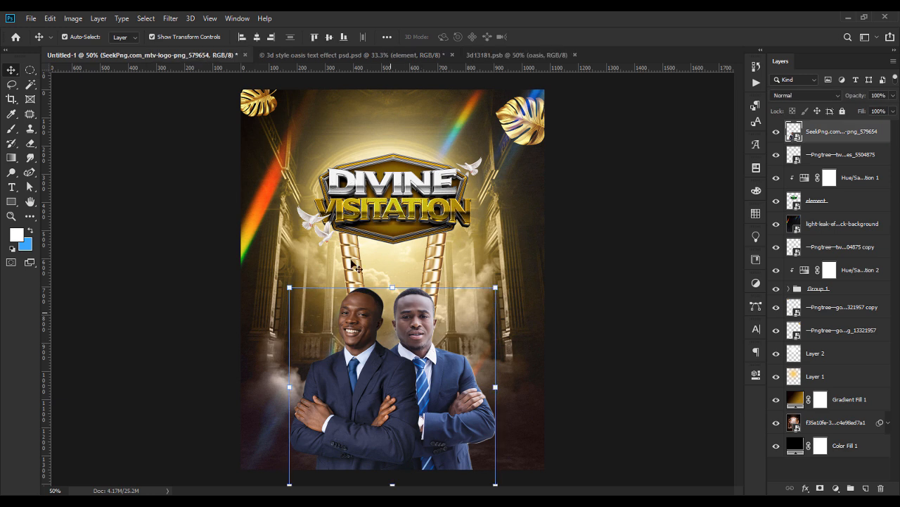
Run Topaz Detail 3 on the men's photo and choose the Architectural Detail II preset.
click(173, 18)
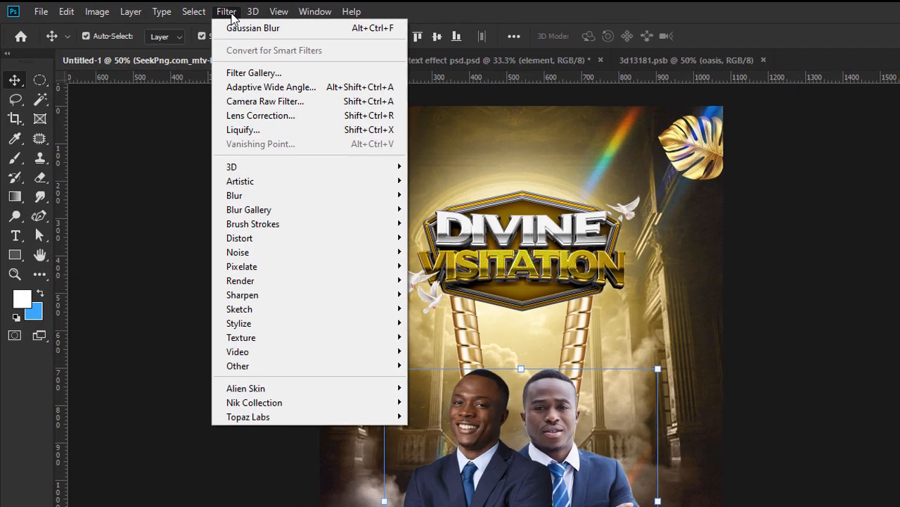
mouse_move(327, 436)
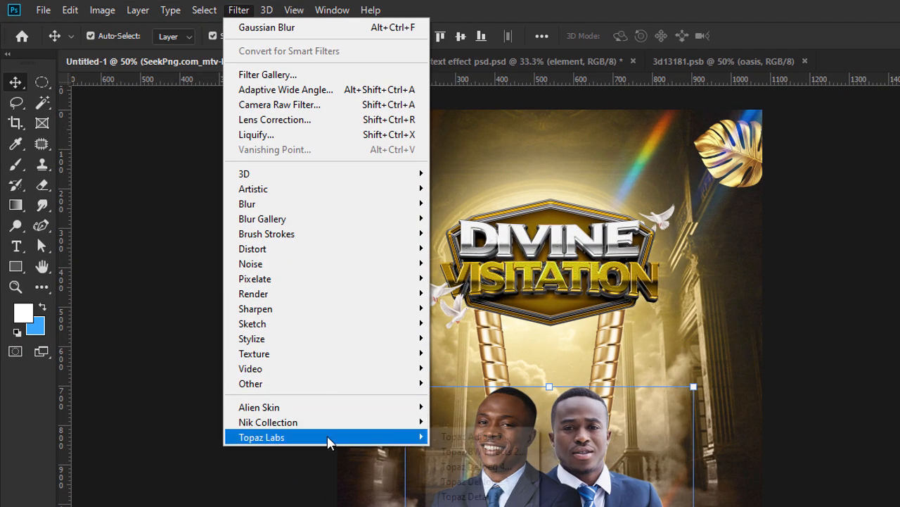
click(507, 497)
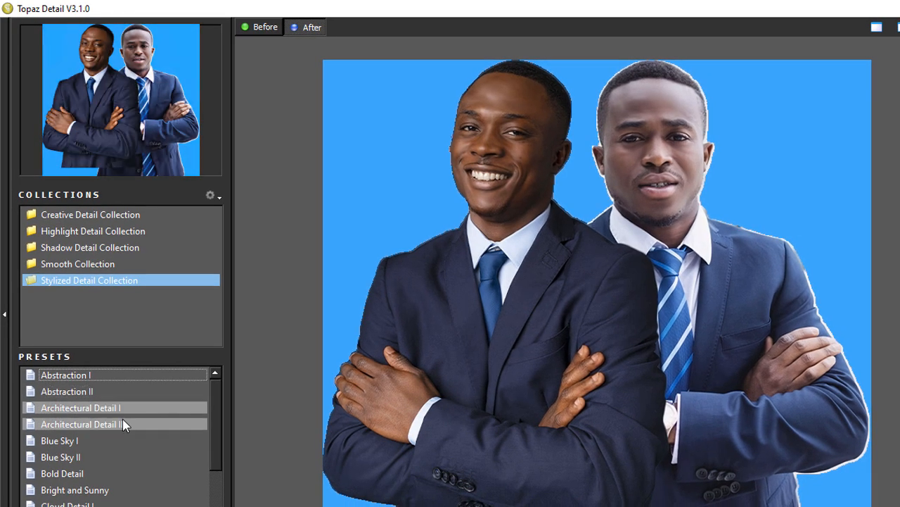
click(117, 409)
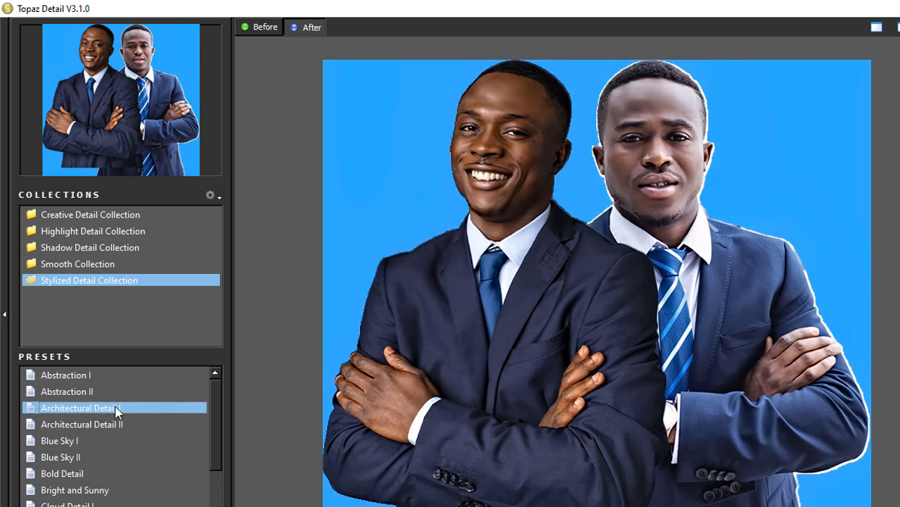
click(107, 424)
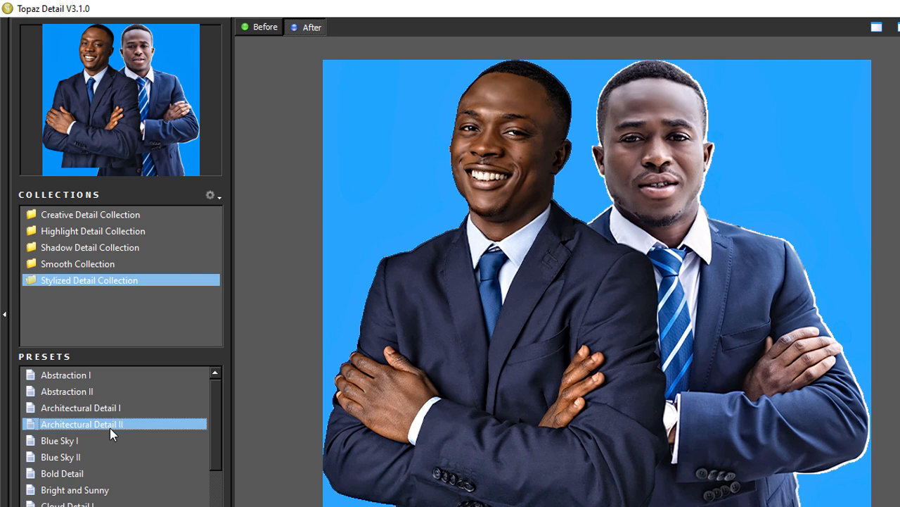
click(109, 410)
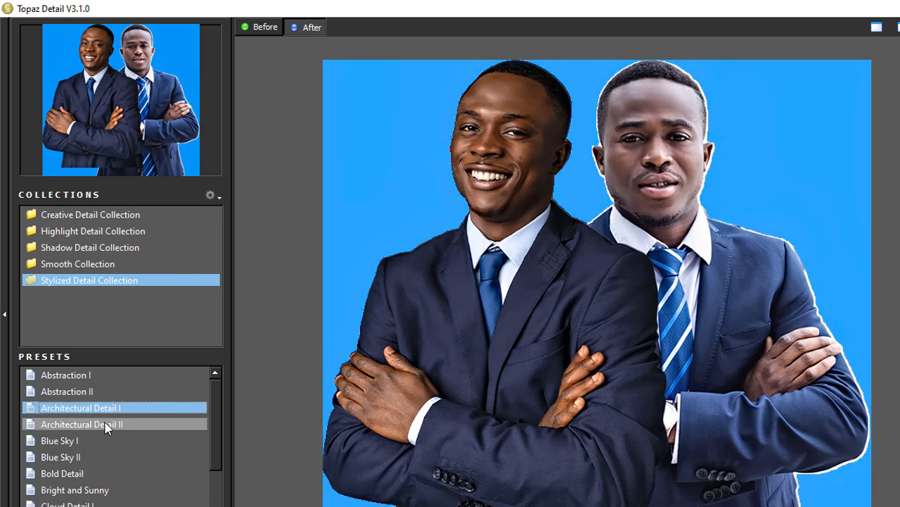
click(107, 424)
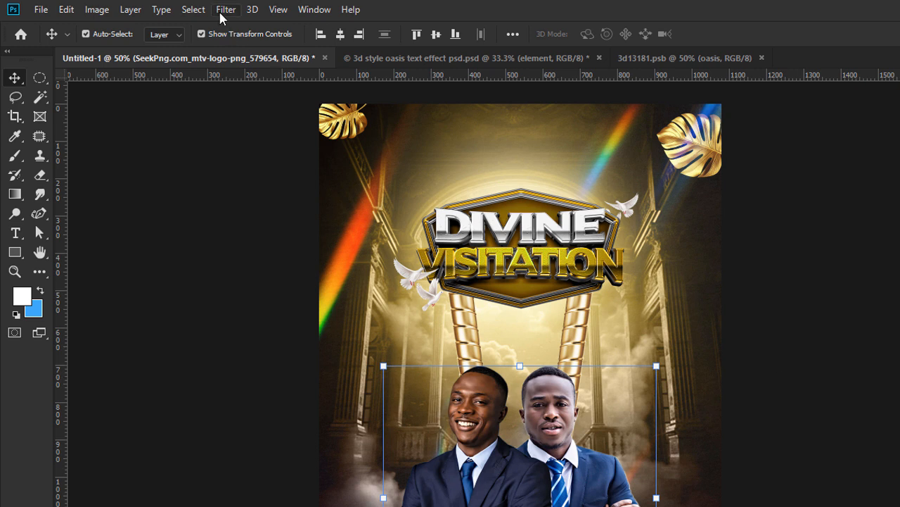
Launch Topaz Adjust 5 on the men's photo and apply the Crisp preset.
click(223, 10)
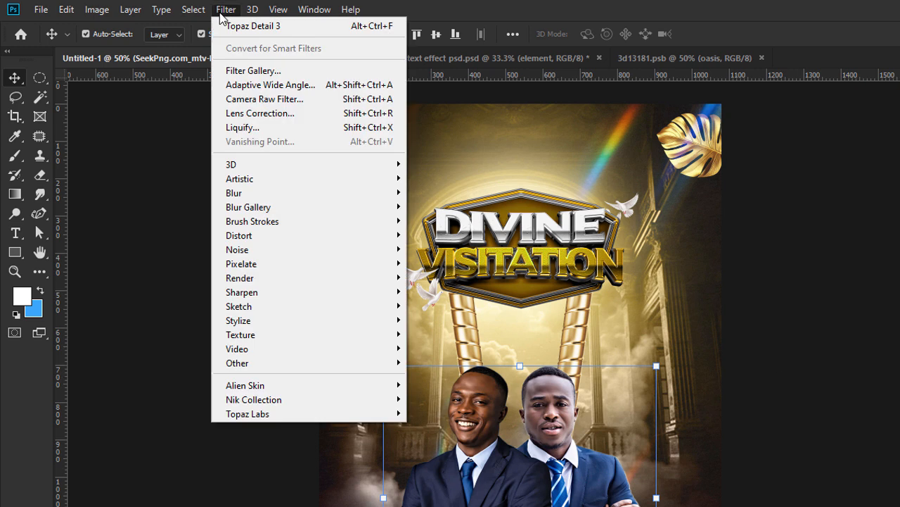
mouse_move(311, 413)
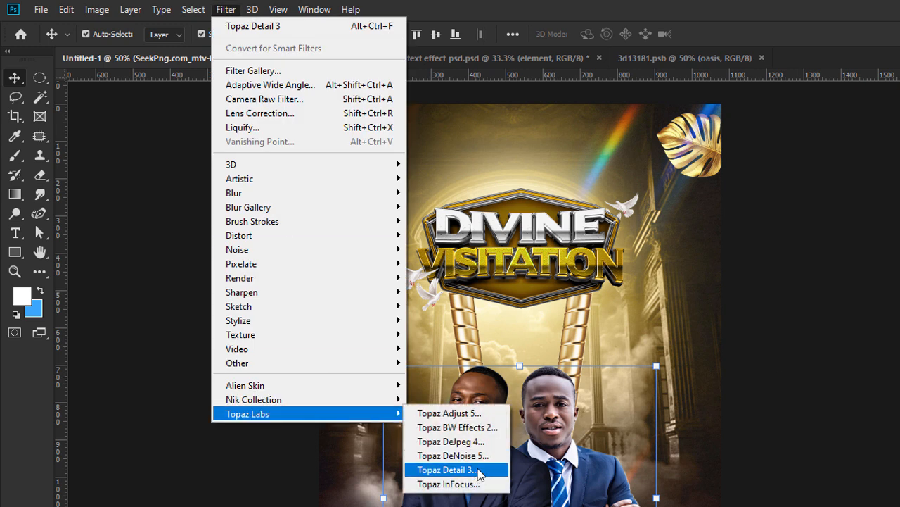
click(478, 427)
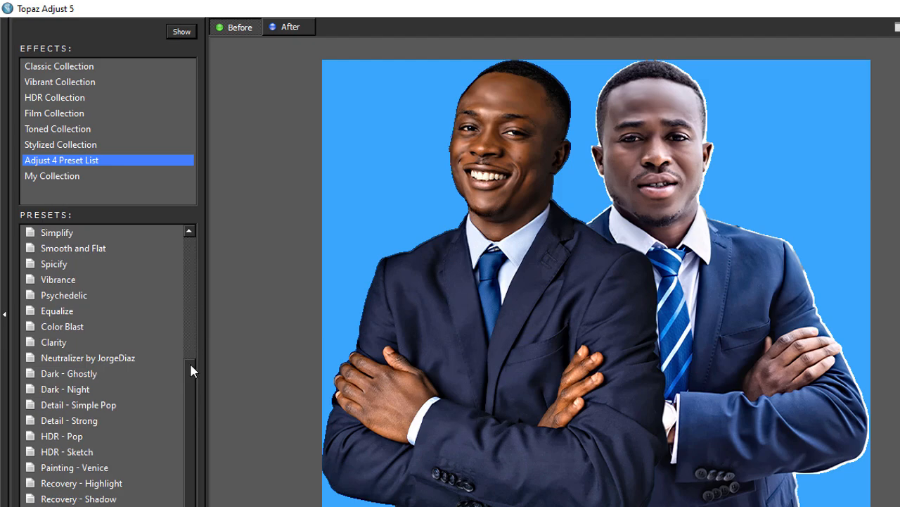
scroll(184, 429, up, 3)
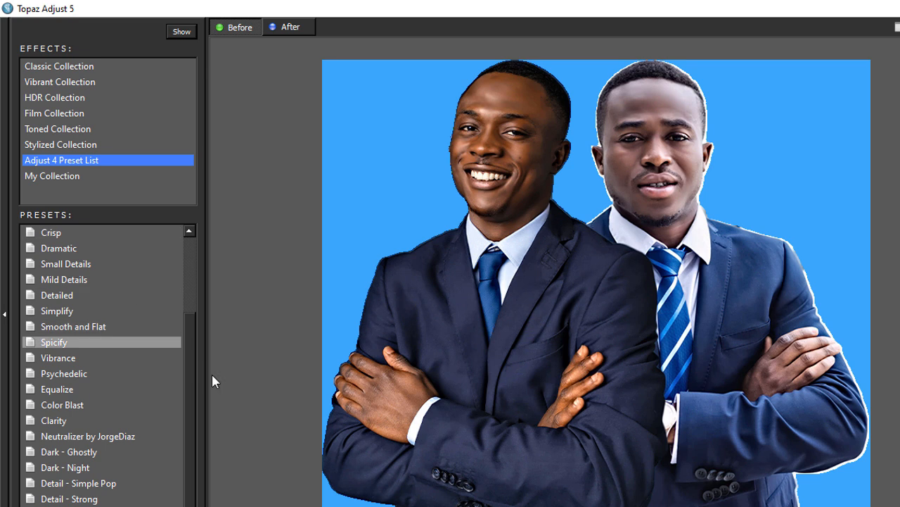
scroll(191, 324, up, 3)
click(83, 349)
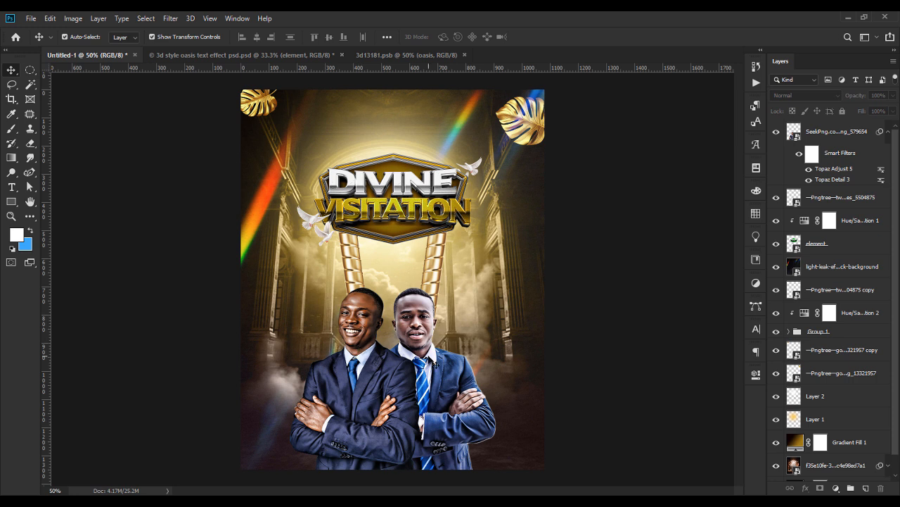
Place the white Vector Smart Object banner as a flat strip across the men's arms.
click(407, 390)
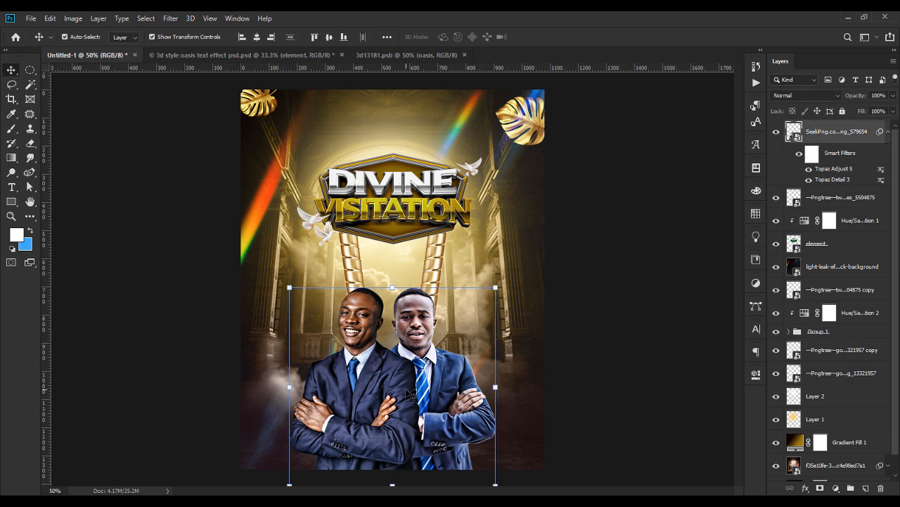
click(697, 321)
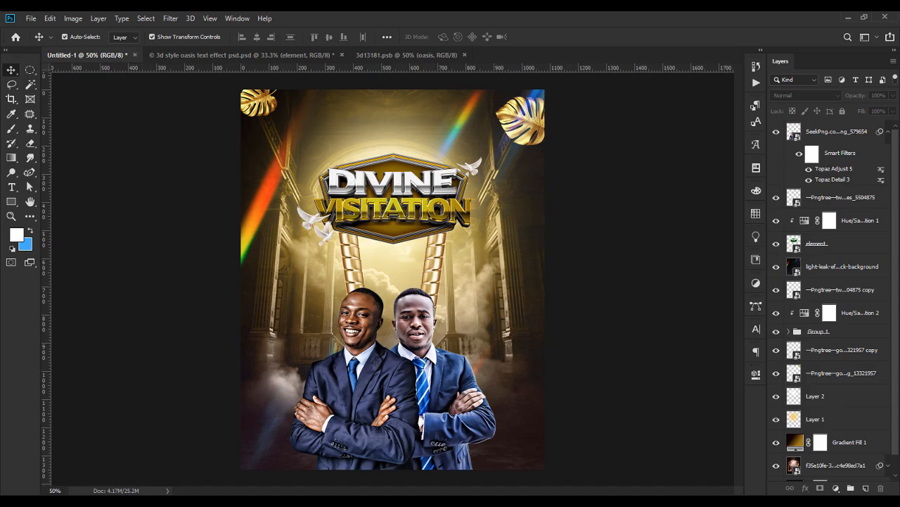
key(alt+Tab)
drag(262, 265, 426, 407)
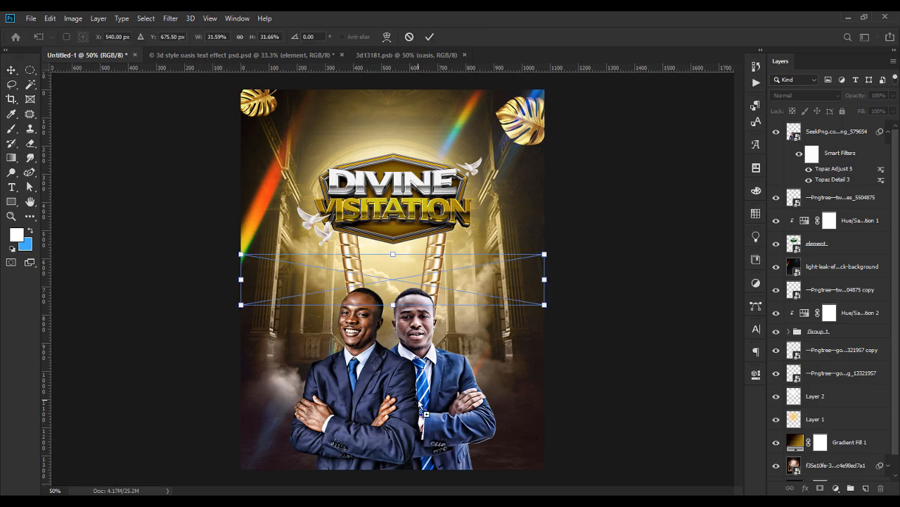
drag(389, 252, 410, 417)
key(Return)
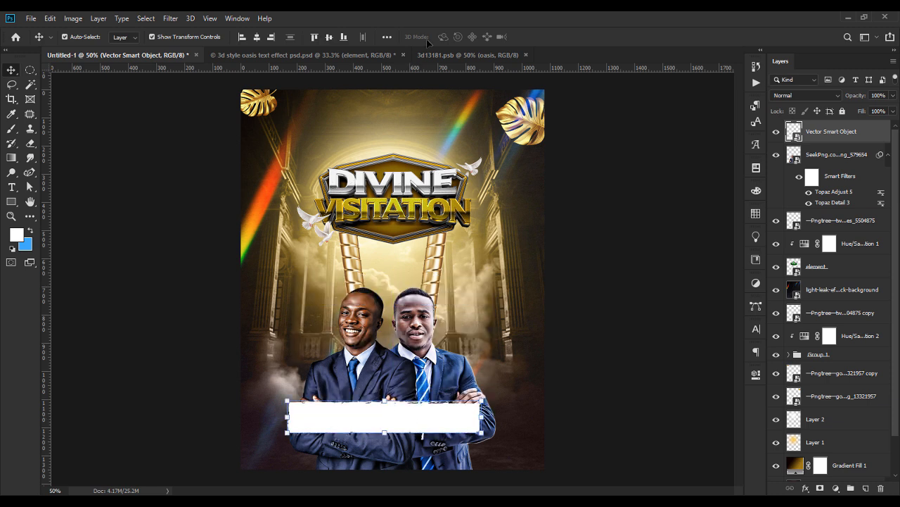
click(257, 37)
Draw a rectangle shape over the left end of the banner.
click(581, 304)
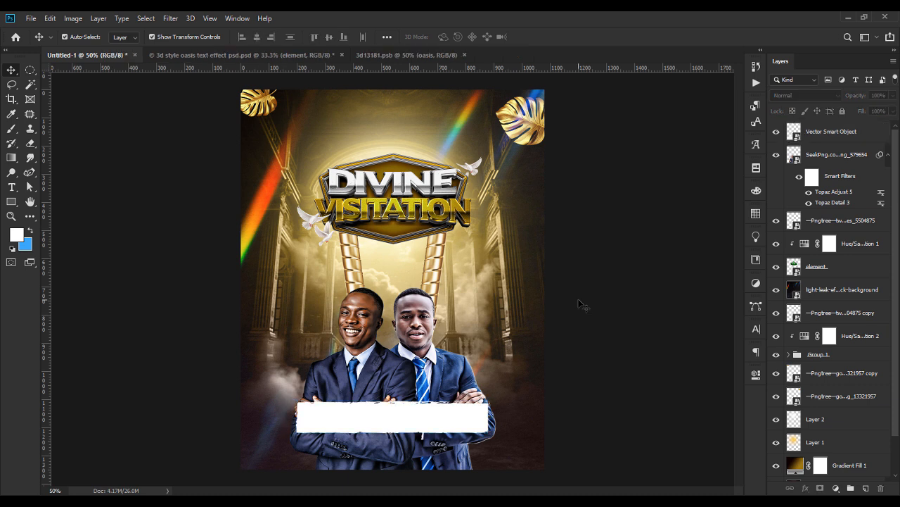
click(448, 415)
drag(491, 416, 495, 416)
key(Escape)
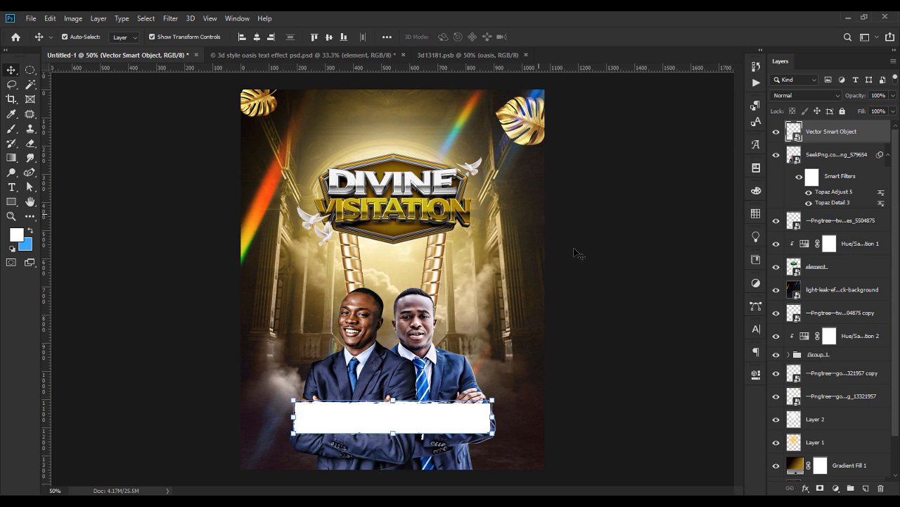
click(83, 258)
click(12, 202)
drag(280, 391, 344, 442)
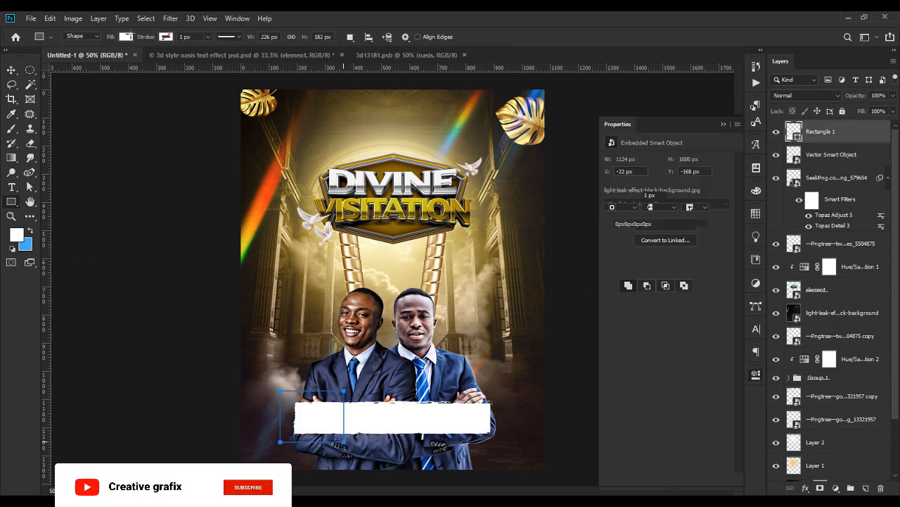
Fill the rectangle with red #ff0606 and clip it to the white banner.
click(125, 36)
click(72, 108)
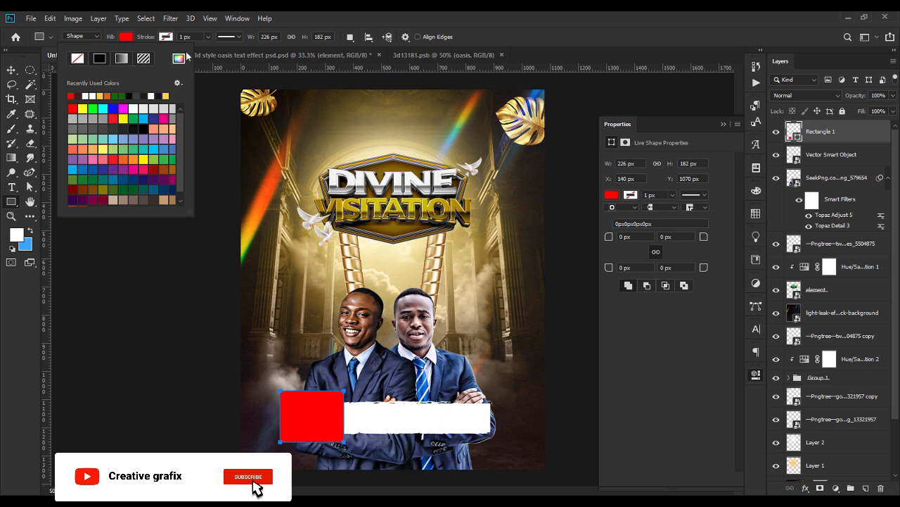
click(178, 59)
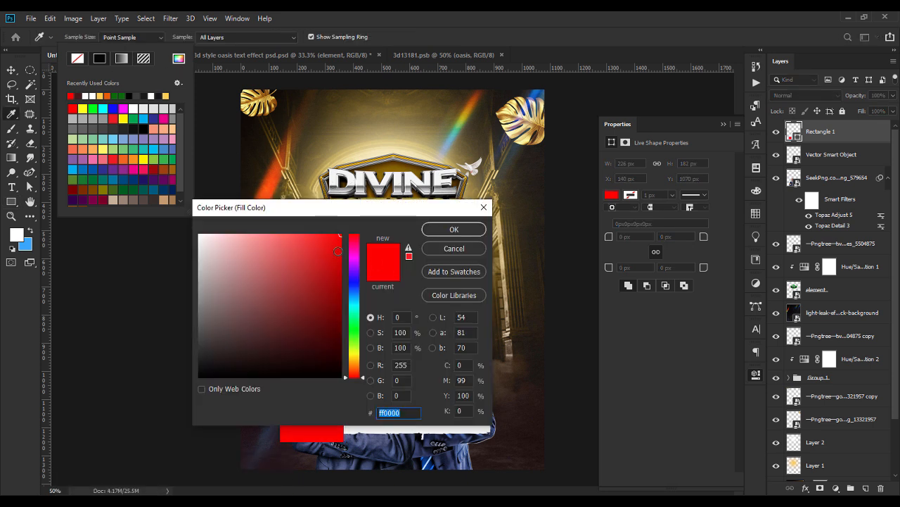
click(455, 229)
key(v)
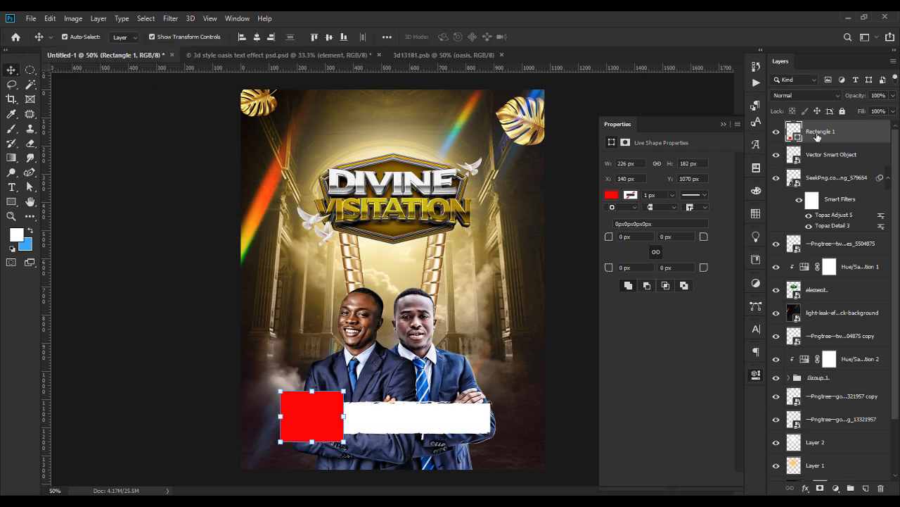
right_click(817, 137)
click(731, 234)
click(542, 366)
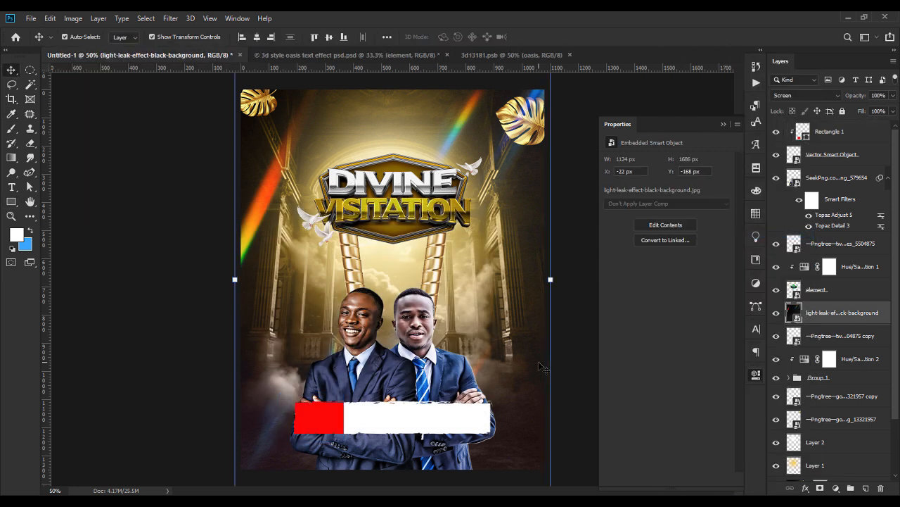
Type the date 'JAN 13TH' and '2025' on two lines on the flyer.
click(593, 325)
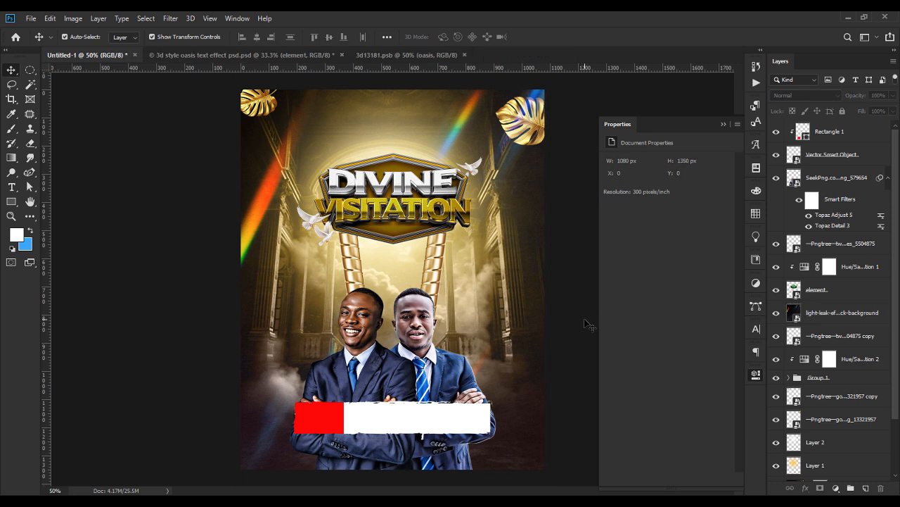
click(723, 124)
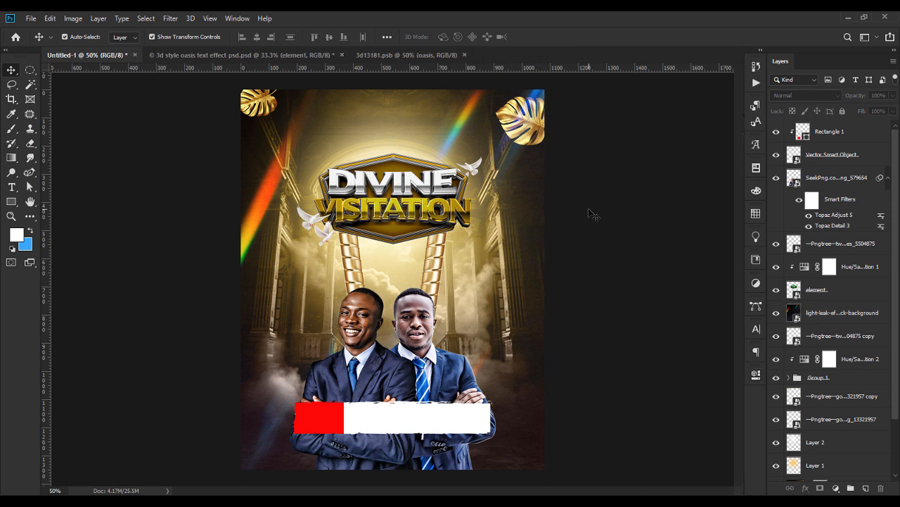
click(13, 188)
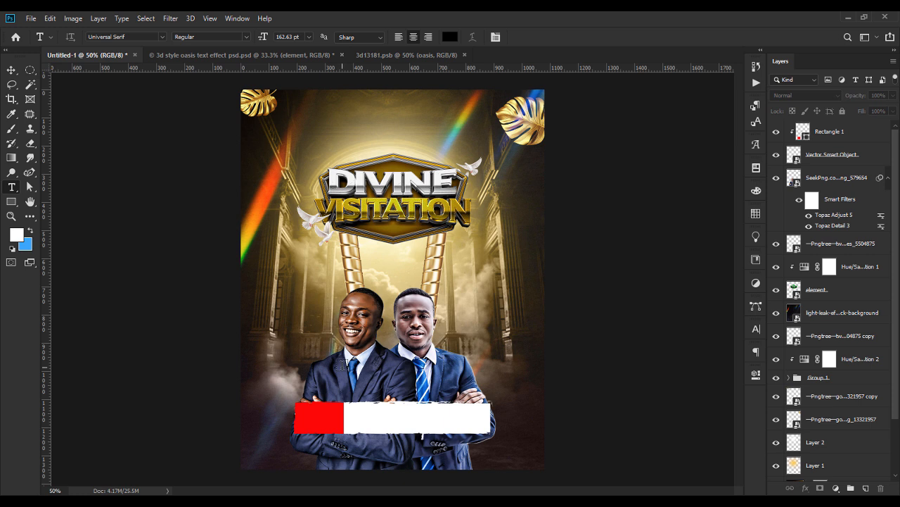
click(296, 324)
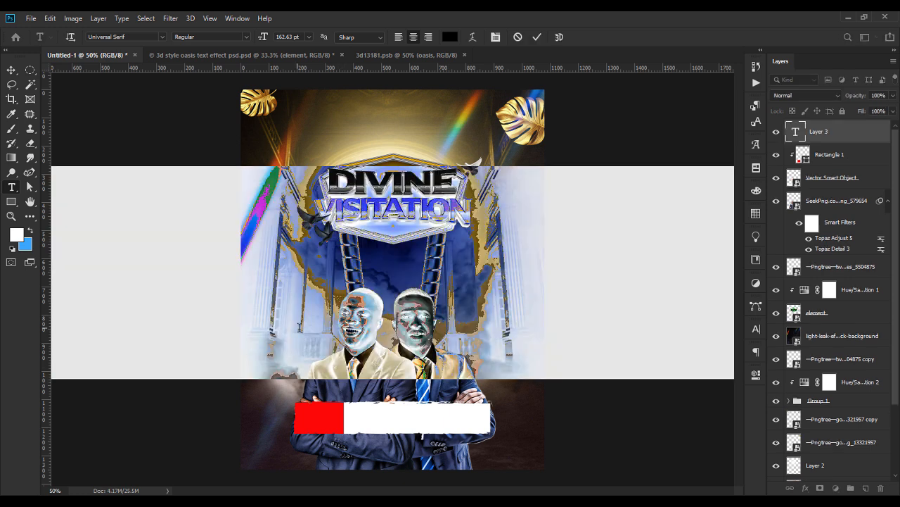
text(JAN 13TH)
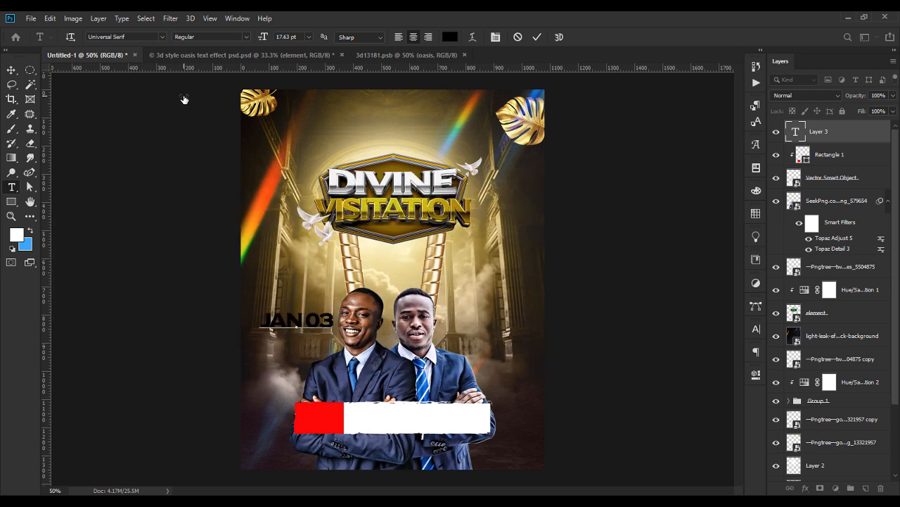
key(Return)
text(2025)
Set the date text to white Naughty Monster at a smaller size and move it onto the red block.
key(ctrl+a)
drag(266, 38, 263, 38)
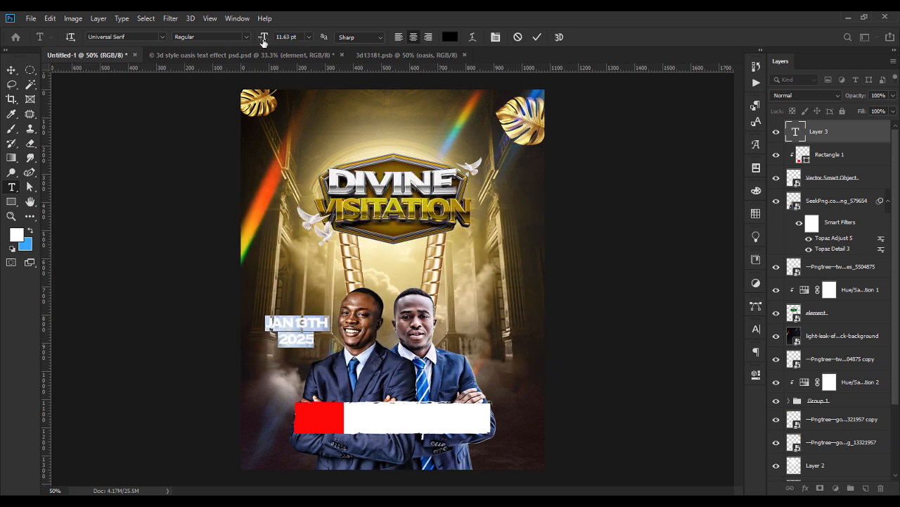
click(162, 38)
text(NAU)
click(262, 71)
click(450, 37)
drag(237, 255, 184, 234)
click(454, 229)
Scale the date to fit the red block, tighten its line spacing, and duplicate the layer.
click(11, 70)
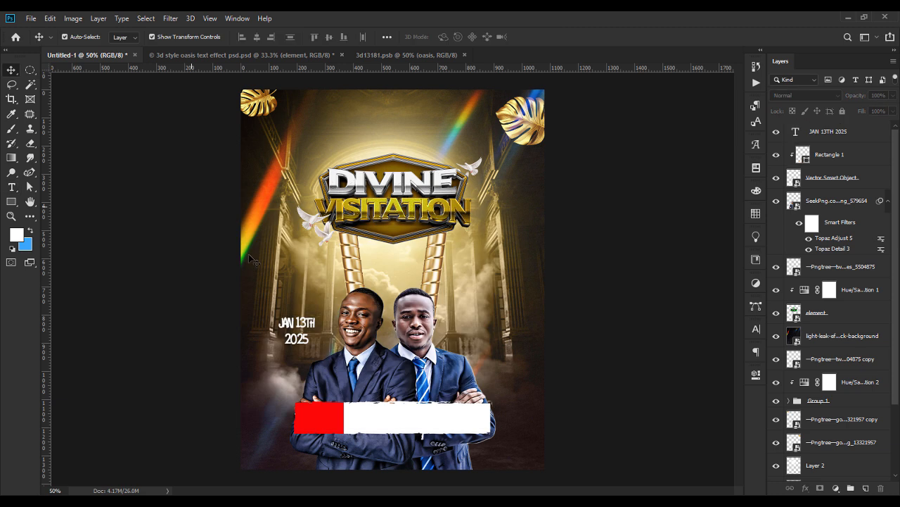
drag(298, 331, 318, 417)
drag(337, 403, 331, 407)
key(Return)
double_click(796, 131)
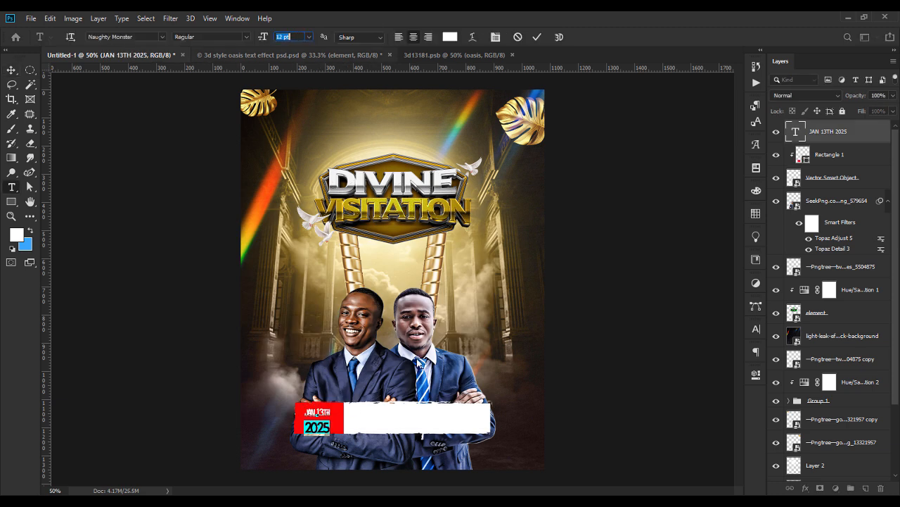
click(756, 329)
click(717, 369)
click(726, 358)
key(Down)
click(12, 70)
drag(321, 415, 383, 420)
key(ctrl+j)
Recolour the copied text near-black and type '123 STARFORD RD. RIVERFALL' / 'AT THE NORTH LONDON'.
double_click(795, 131)
click(450, 36)
click(533, 413)
click(454, 229)
text(123 ST)
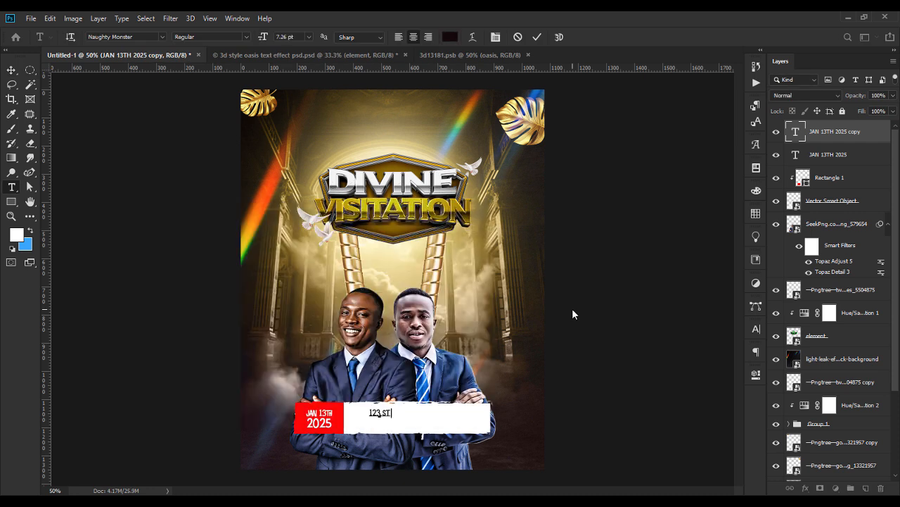
text(ARFORD RD. RIVERFALL)
key(Return)
text(AT THE NORTH LONDON)
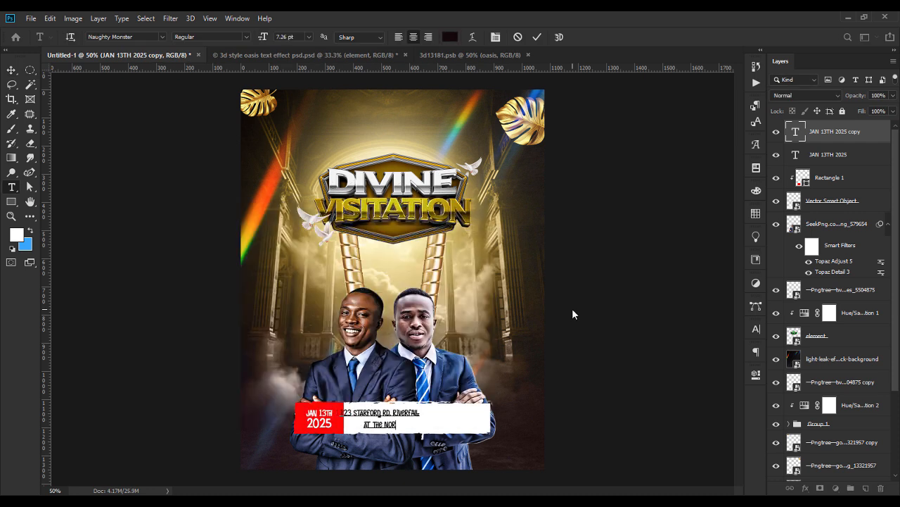
Resize the address text and fit it inside the white banner.
key(ctrl+a)
click(299, 35)
key(Up)
key(Up)
key(Up)
key(Up)
key(Up)
key(Up)
key(Up)
key(Up)
key(Up)
key(Down)
key(Down)
key(Down)
key(Down)
click(12, 70)
drag(394, 414, 428, 419)
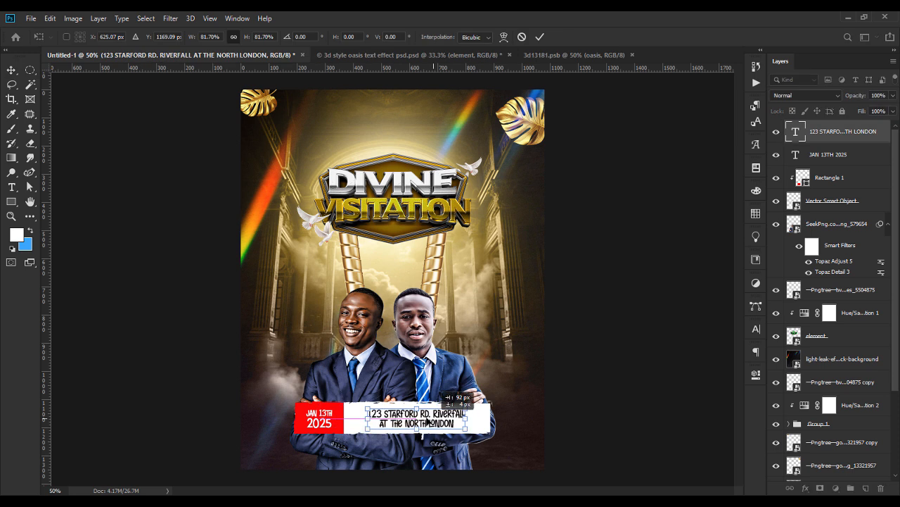
key(Return)
click(480, 421)
drag(490, 418, 473, 418)
Narrow the white banner and shift it, the address and the date block right to centre them.
key(Return)
drag(418, 422, 400, 423)
click(127, 346)
drag(463, 422, 472, 422)
drag(397, 422, 409, 423)
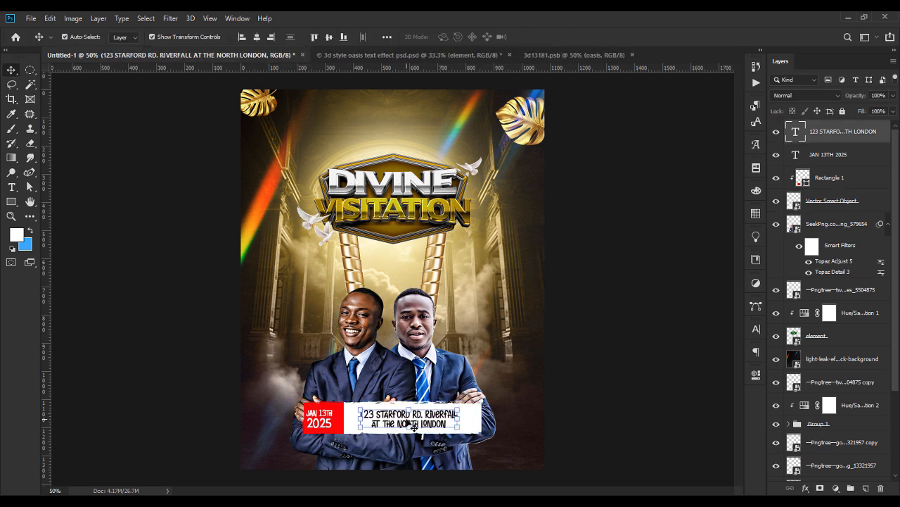
click(320, 423)
key(Escape)
shift+click(835, 183)
key(shift+Right)
key(shift+Right)
key(shift+Right)
click(631, 301)
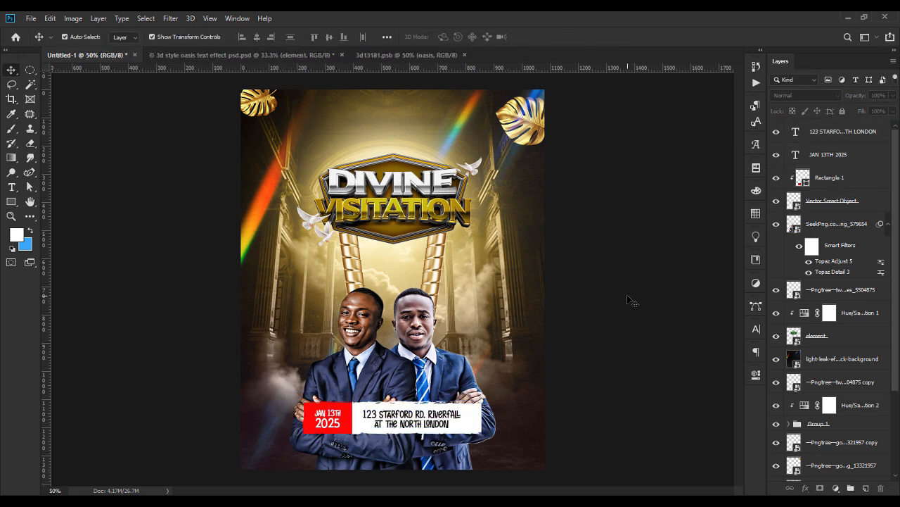
Add the left pastor's name, cutting out the 'Ministering' line, and place it beside the left man.
click(12, 186)
click(287, 323)
text(Ministering)
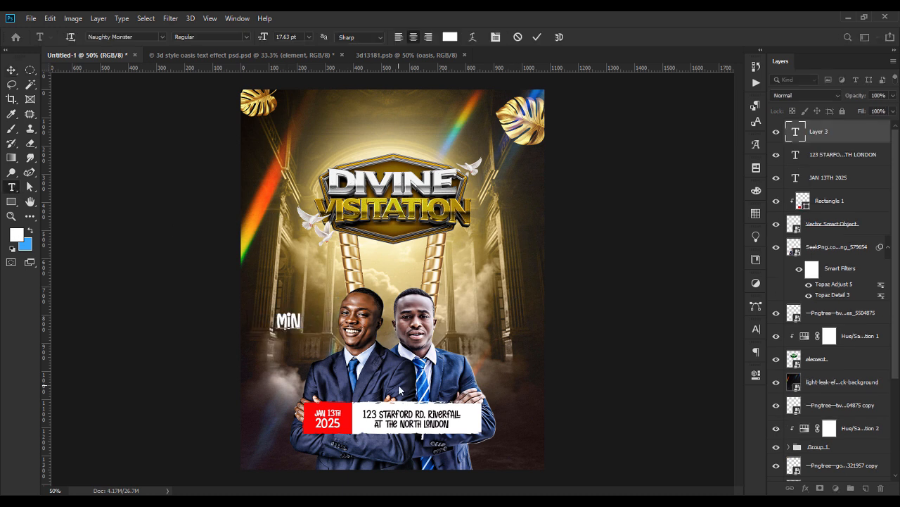
key(Return)
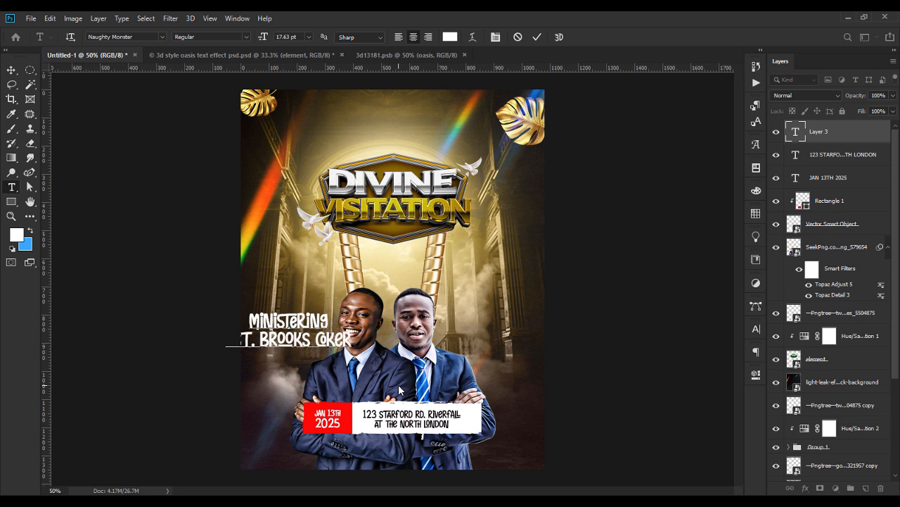
drag(330, 321, 203, 318)
key(ctrl+x)
click(11, 70)
drag(351, 331, 280, 340)
drag(260, 342, 316, 334)
key(Return)
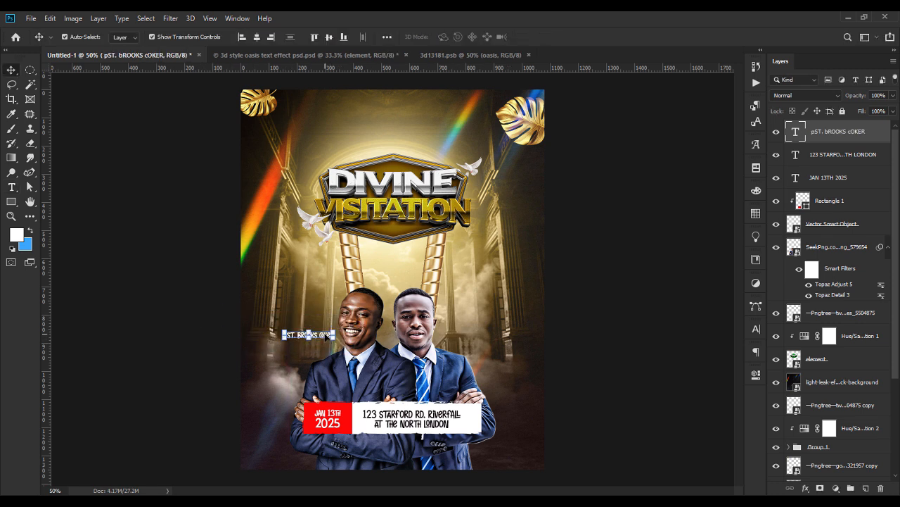
Paste 'Ministering' as its own layer in Alayska font and place it above the name.
click(12, 186)
click(280, 297)
key(ctrl+v)
click(12, 69)
double_click(301, 295)
click(163, 37)
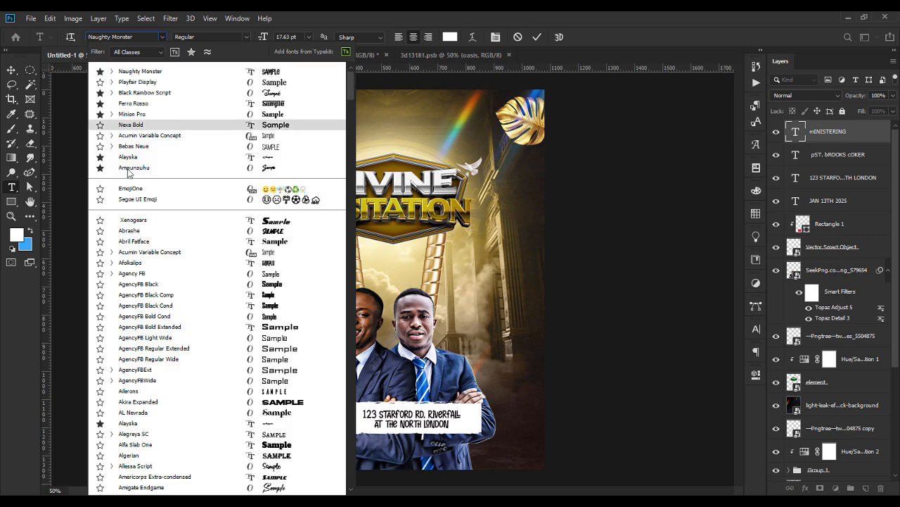
click(129, 157)
text(Ministering)
click(11, 70)
drag(301, 284, 320, 278)
drag(306, 290, 326, 321)
key(Return)
Colour the 'Ministering' heading gold and resize it together with the name.
double_click(310, 323)
click(450, 37)
drag(338, 209, 474, 174)
click(519, 118)
click(589, 196)
click(11, 70)
shift+click(308, 336)
mouse_move(314, 330)
mouse_down()
mouse_move(398, 329)
mouse_move(310, 329)
mouse_up()
drag(306, 319, 489, 327)
key(Return)
Copy both texts beside the right man and change the heading to 'Guest Min.'.
click(618, 360)
click(322, 333)
shift+click(325, 326)
click(496, 320)
double_click(492, 322)
text(Guest Min.)
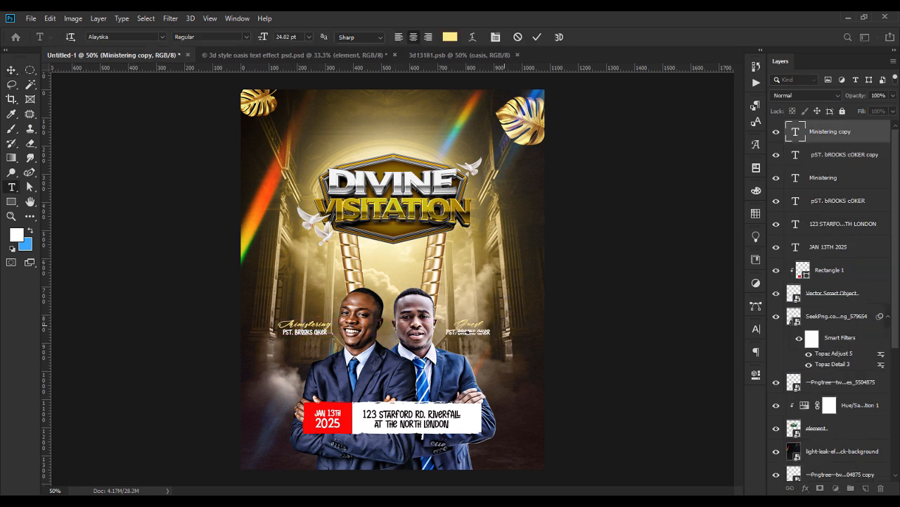
Replace the copied name with the guest minister's name and nudge it down slightly.
double_click(795, 155)
key(BackSpace)
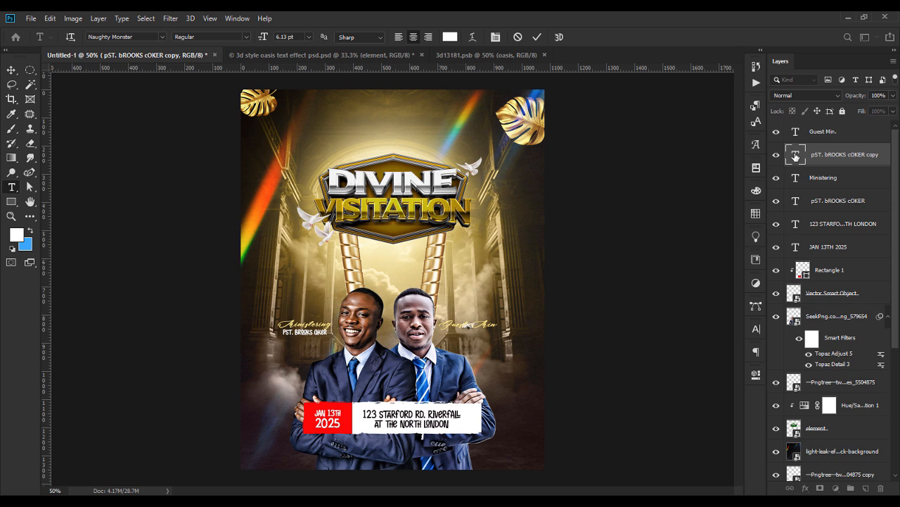
click(11, 69)
key(shift+Down)
key(shift+Down)
click(588, 328)
key(ctrl+plus)
key(ctrl+minus)
Check the guest name's character settings, then drag logo1.jpg from File Explorer into the flyer.
double_click(796, 155)
click(756, 329)
click(723, 325)
click(11, 70)
click(126, 243)
key(ctrl+minus)
key(ctrl+plus)
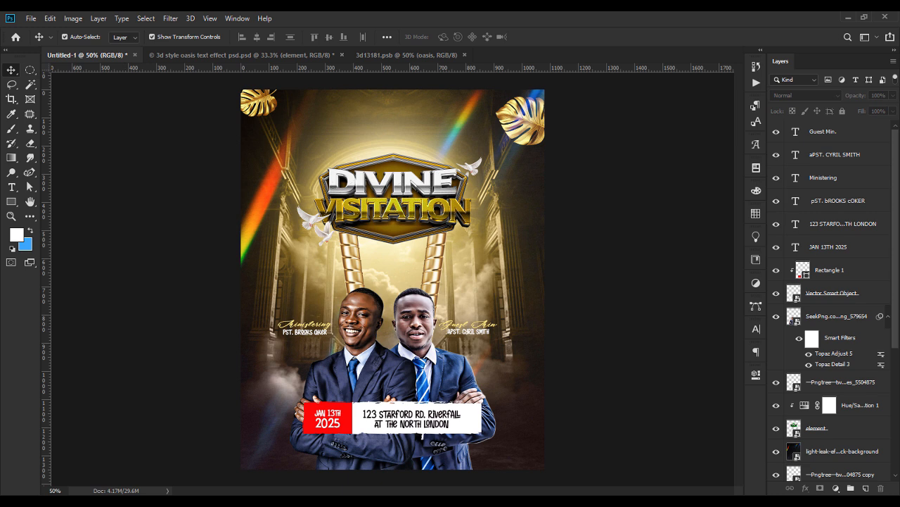
key(alt+Tab)
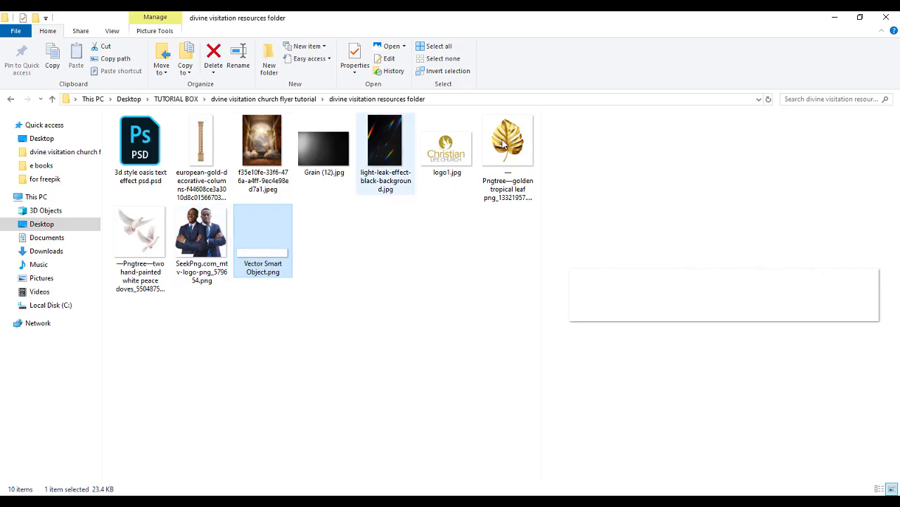
drag(453, 160, 395, 121)
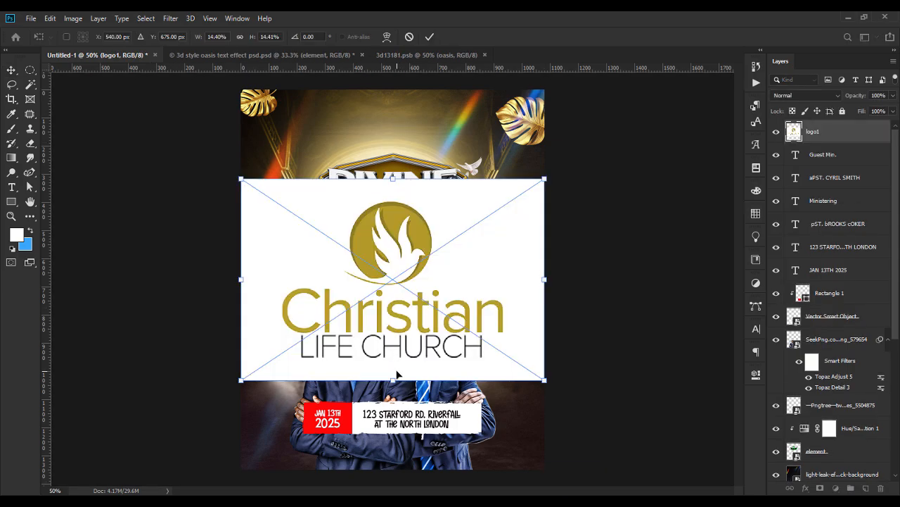
Shrink the placed church logo to a small size and confirm it at the top centre.
drag(393, 380, 393, 118)
key(Return)
Move the light-leak layer below Group 1 and scale the DIVINE VISITATION title down slightly.
key(Return)
click(705, 302)
click(454, 130)
scroll(832, 390, down, 3)
click(832, 402)
drag(832, 389, 844, 458)
click(849, 426)
shift+click(840, 315)
drag(391, 154, 391, 158)
key(Return)
click(619, 211)
click(391, 117)
Add CHRISTIAN LIFE CHURCH below the logo in Panchang Bold with a sampled gold-brown colour.
key(t)
click(348, 133)
text(CHRISTIAN LIFE C)
text(anch)
click(140, 71)
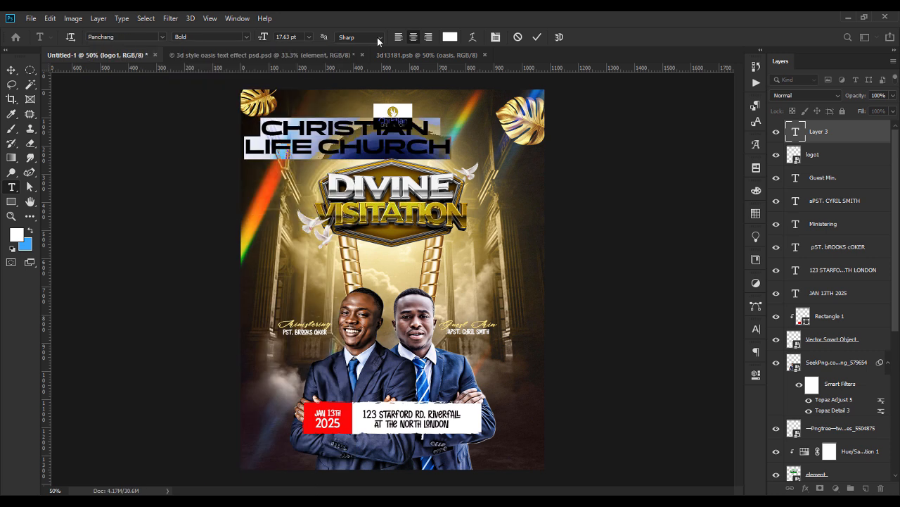
drag(263, 36, 256, 37)
click(757, 328)
click(737, 358)
click(722, 242)
click(450, 37)
click(478, 136)
key(Return)
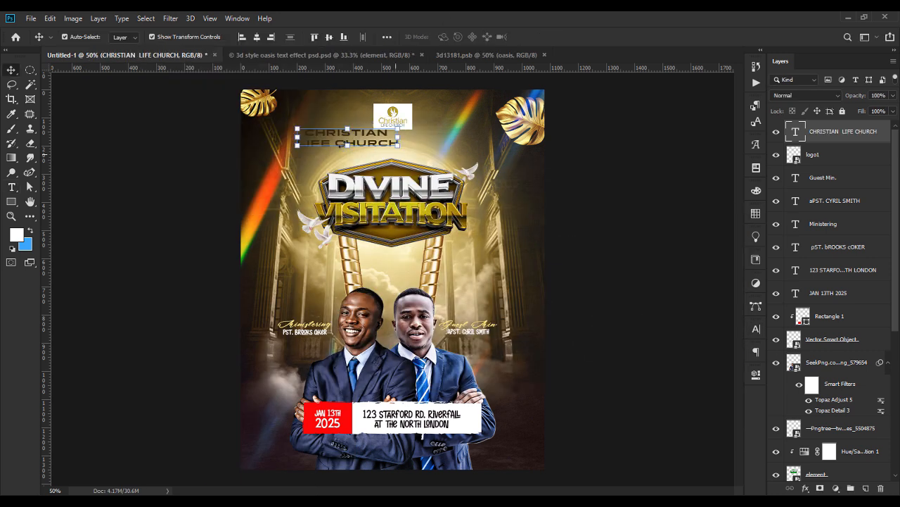
key(ctrl+Return)
Restyle CHRISTIAN LIFE CHURCH at 7 pt with line spacing 6 and a brown colour.
click(12, 71)
key(ctrl+t)
key(Return)
double_click(796, 132)
click(756, 328)
click(723, 358)
click(662, 358)
click(722, 358)
text(6)
click(450, 37)
drag(511, 181, 595, 190)
click(577, 342)
click(694, 204)
Duplicate the church name as PRESENTS in Nexa Heavy, smaller and with wide letter spacing.
key(ctrl+j)
double_click(796, 132)
text(PRESENTS)
key(ctrl+a)
click(119, 36)
text(nexa)
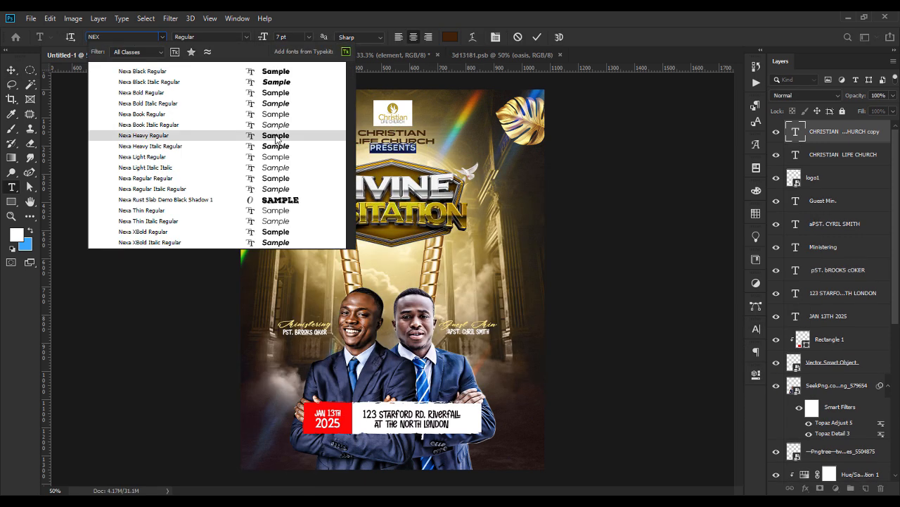
click(275, 137)
click(756, 328)
click(703, 370)
click(632, 358)
Select the logo, CHRISTIAN LIFE CHURCH and PRESENTS layers together, then deselect them.
click(11, 70)
click(394, 133)
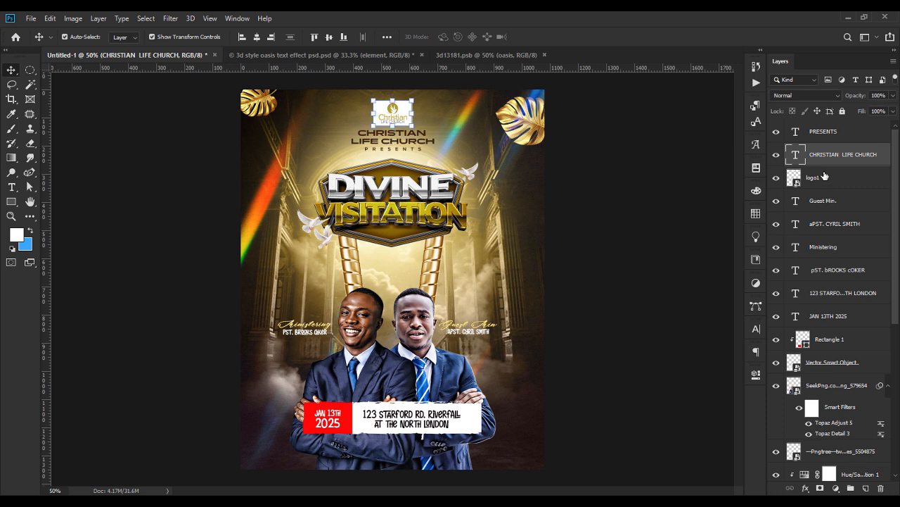
shift+click(393, 113)
shift+click(392, 149)
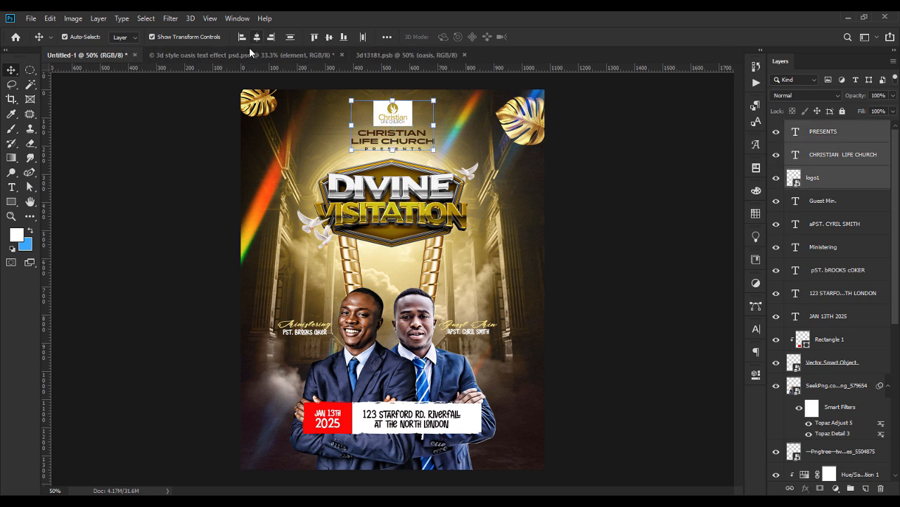
click(171, 156)
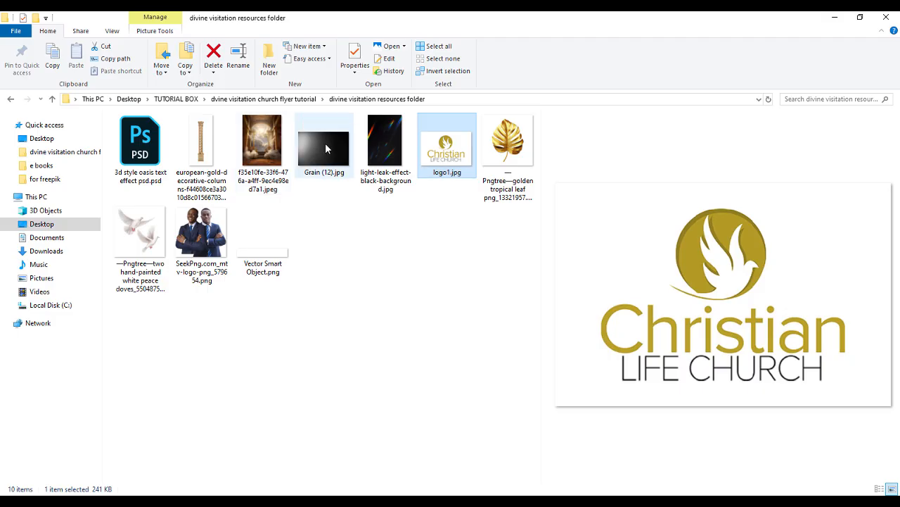
Place Grain (12).jpg, rotate it 90° and stretch it across the whole flyer.
drag(323, 148, 465, 357)
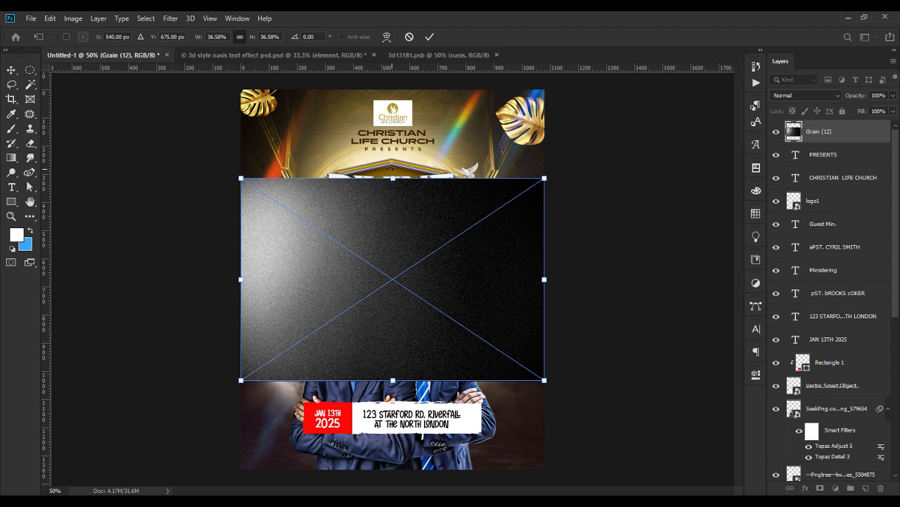
drag(387, 151, 550, 279)
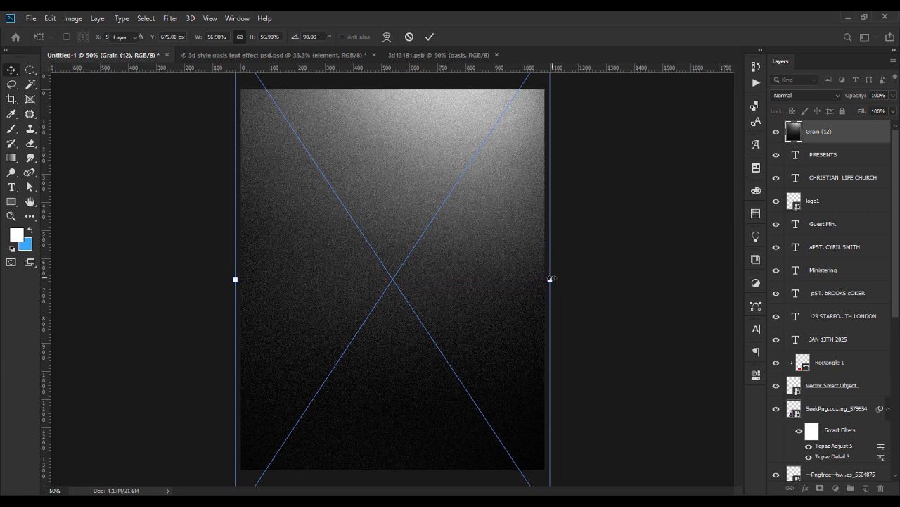
key(Return)
drag(458, 298, 461, 261)
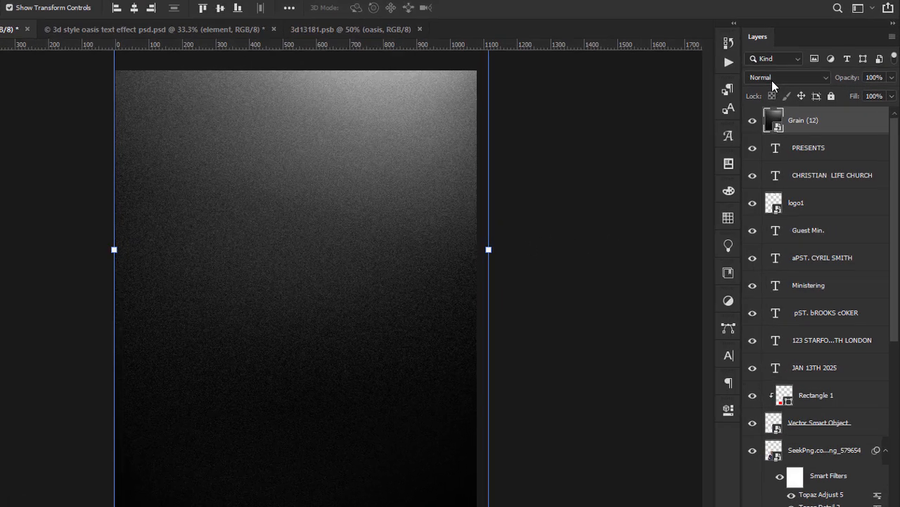
Set the Grain (12) layer to Lighten blend mode at 59% opacity.
click(795, 96)
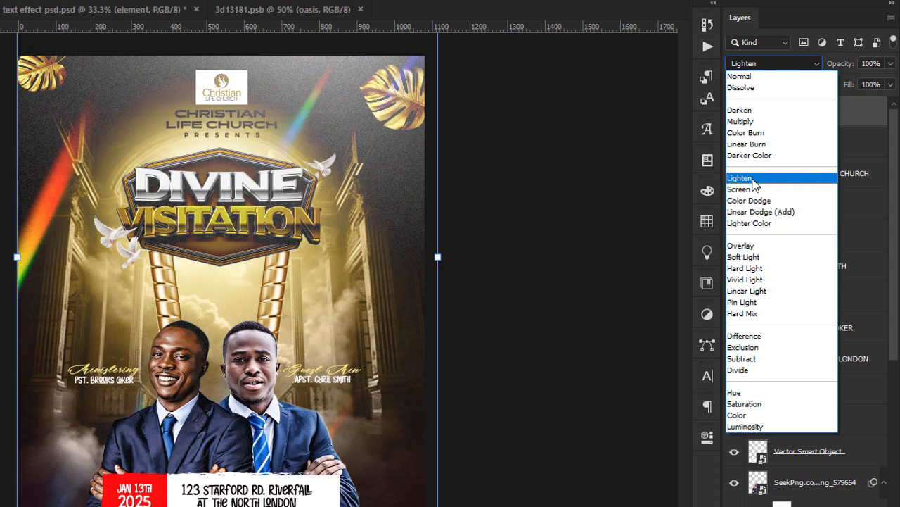
click(740, 178)
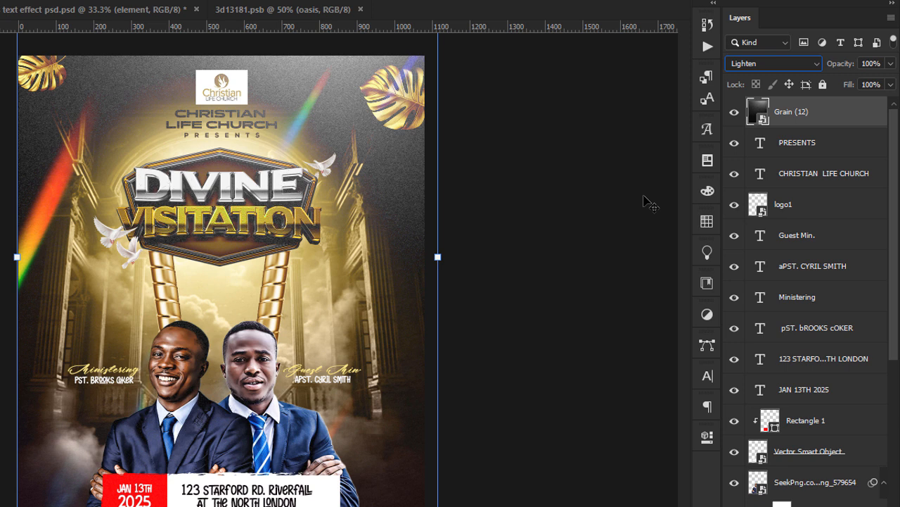
click(872, 63)
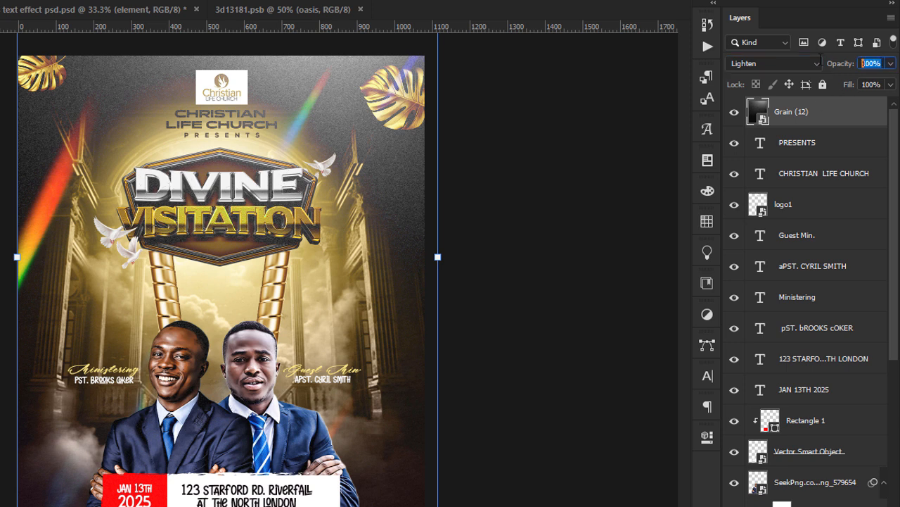
text(59)
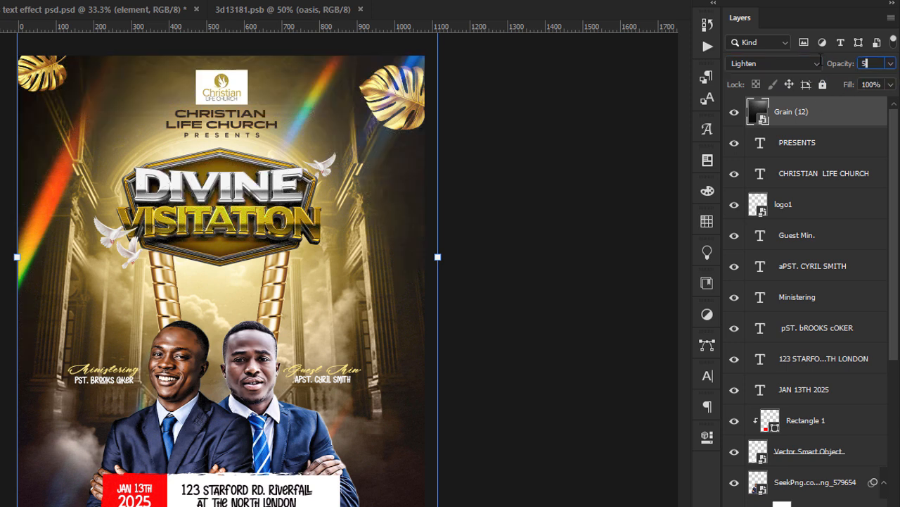
click(556, 327)
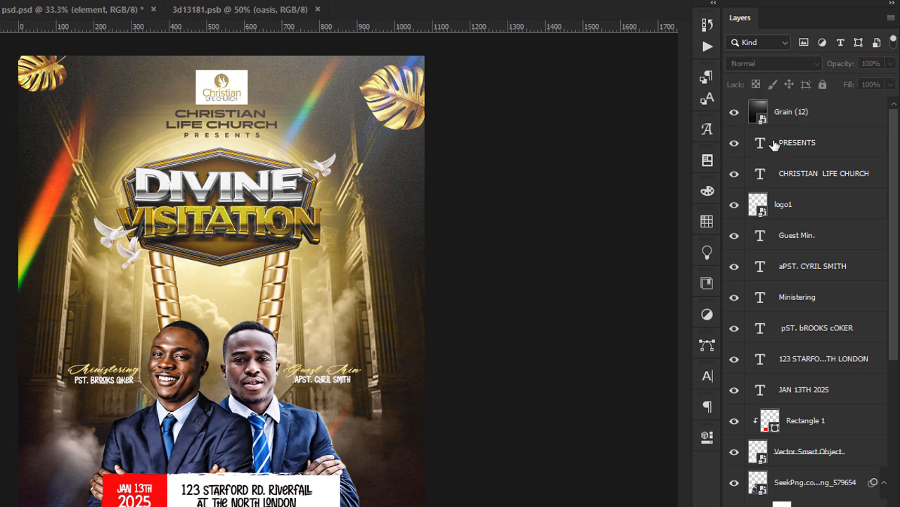
Add a Color Balance layer above Grain (12) with Midtones Cyan–Red set to +29.
click(802, 124)
click(774, 505)
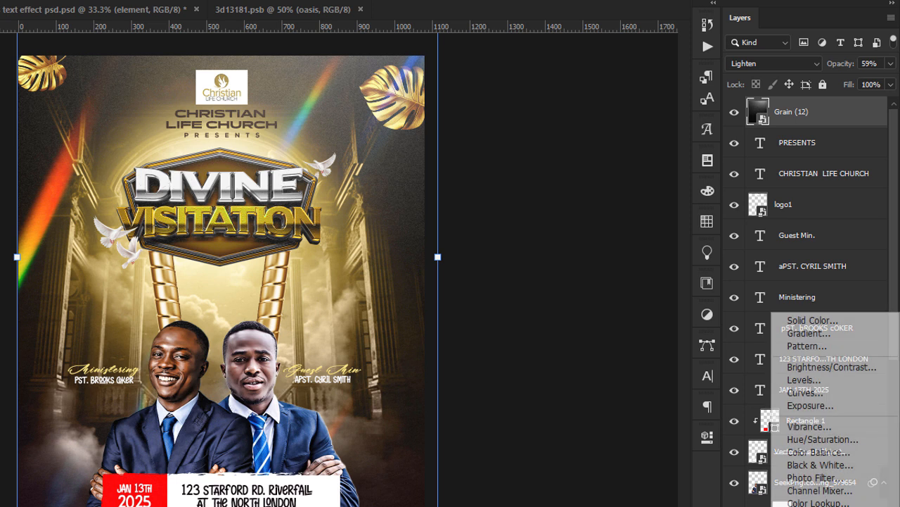
click(820, 453)
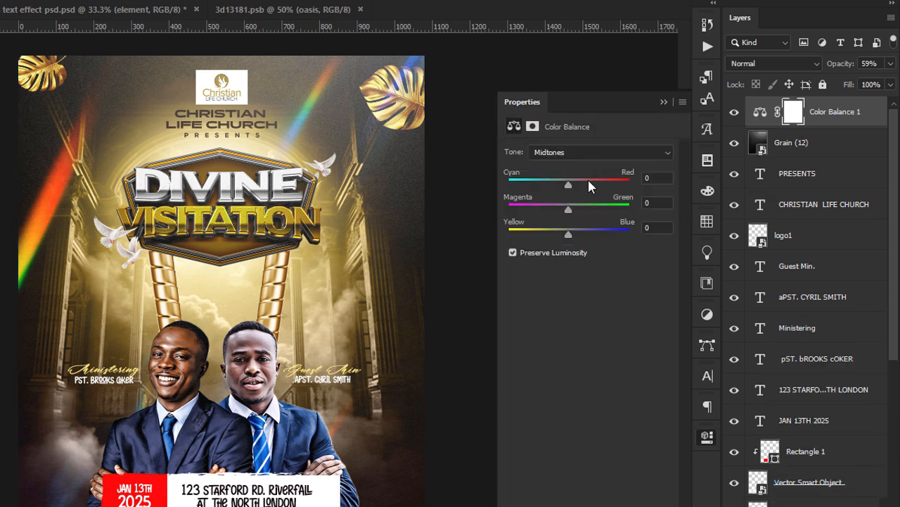
click(655, 178)
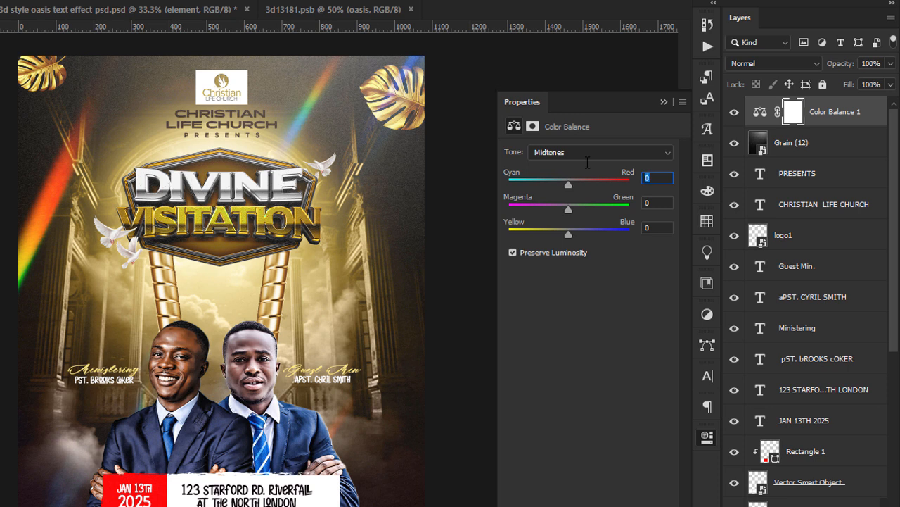
text(29)
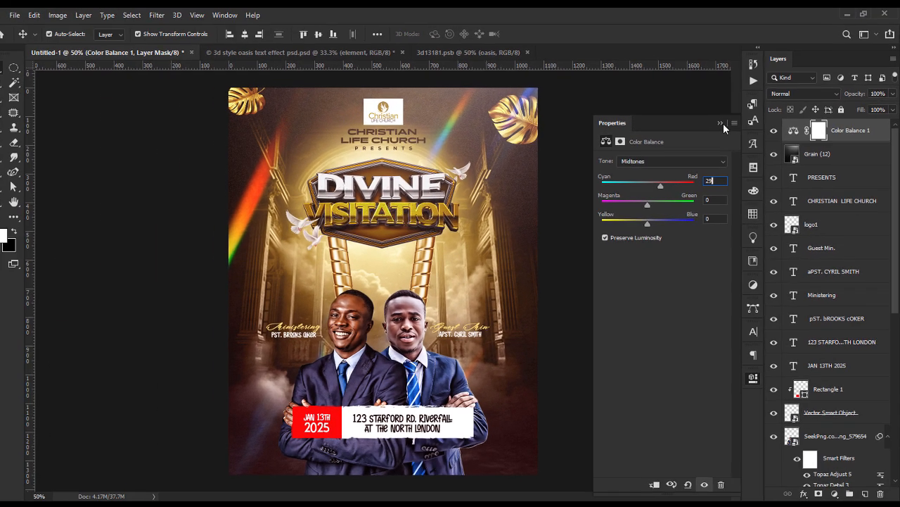
click(664, 102)
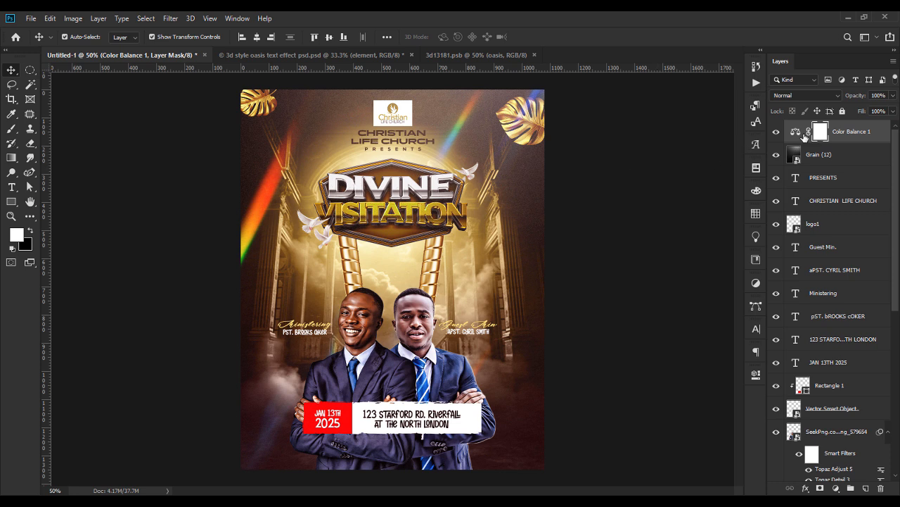
click(657, 236)
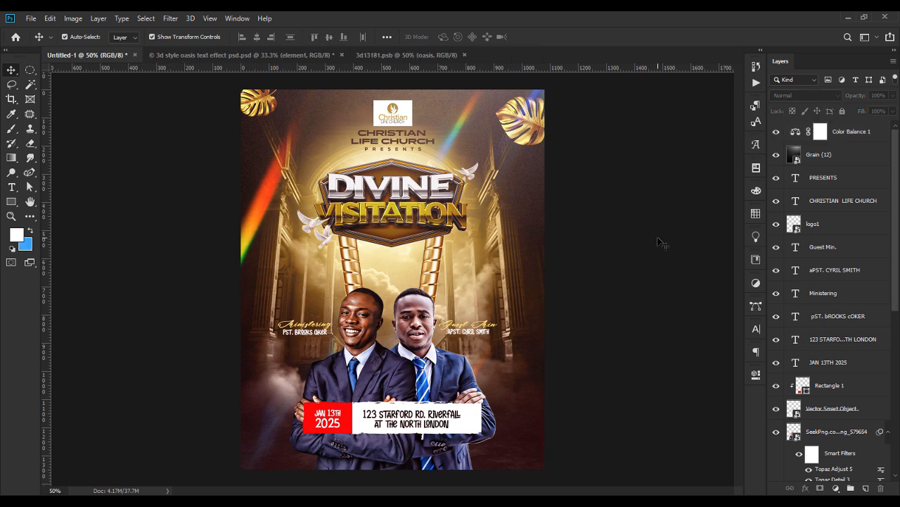